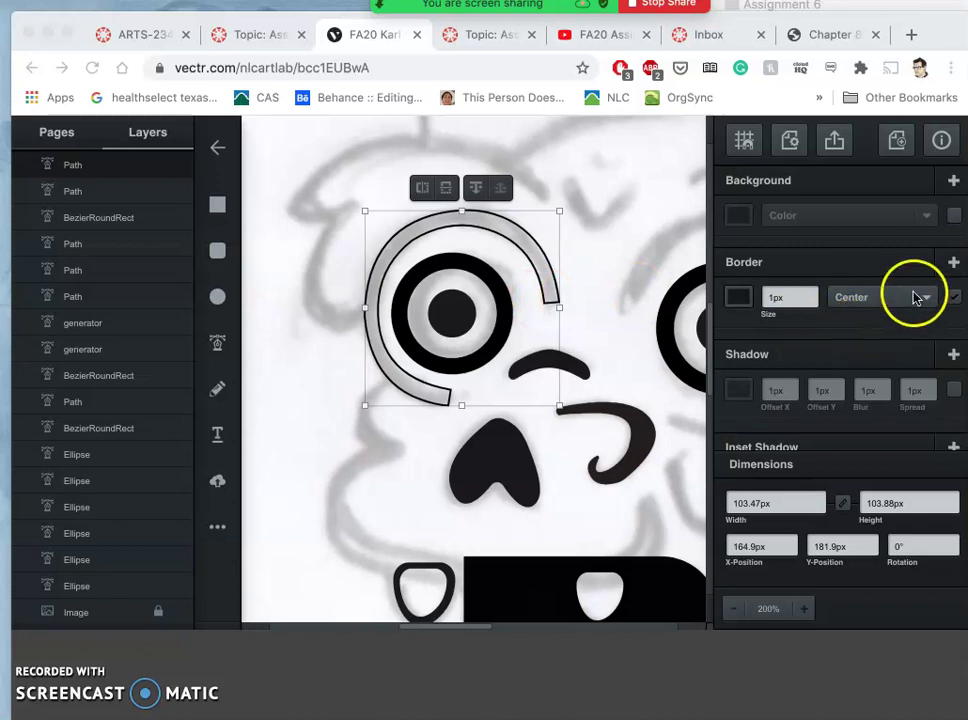
- Turn off the border of the curved path around the eye and enable its dark background fill
left_click(955, 297)
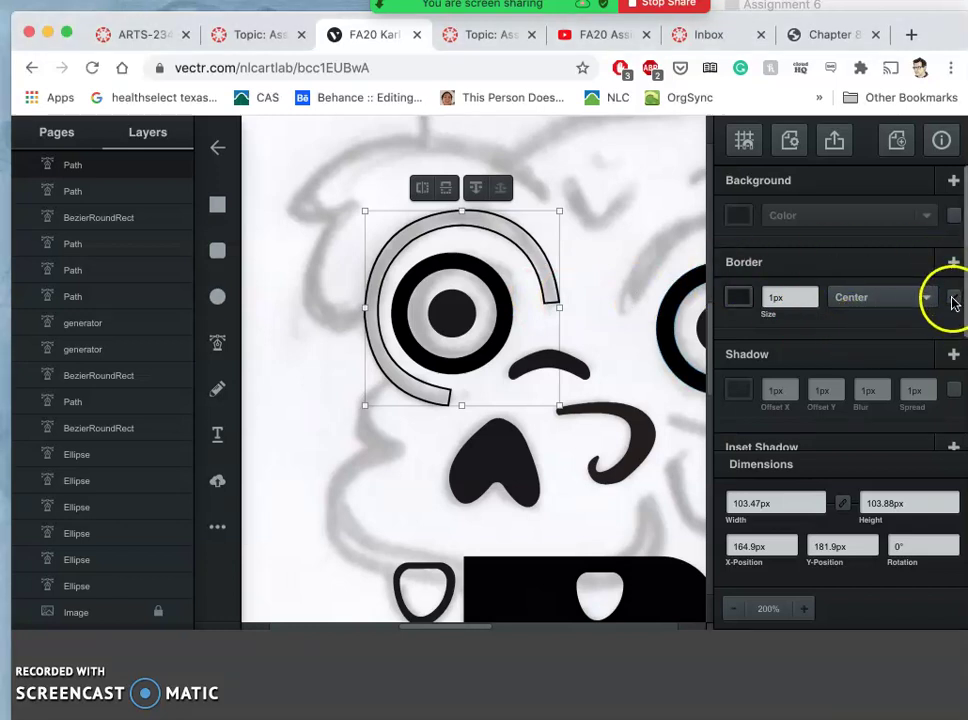
left_click(953, 300)
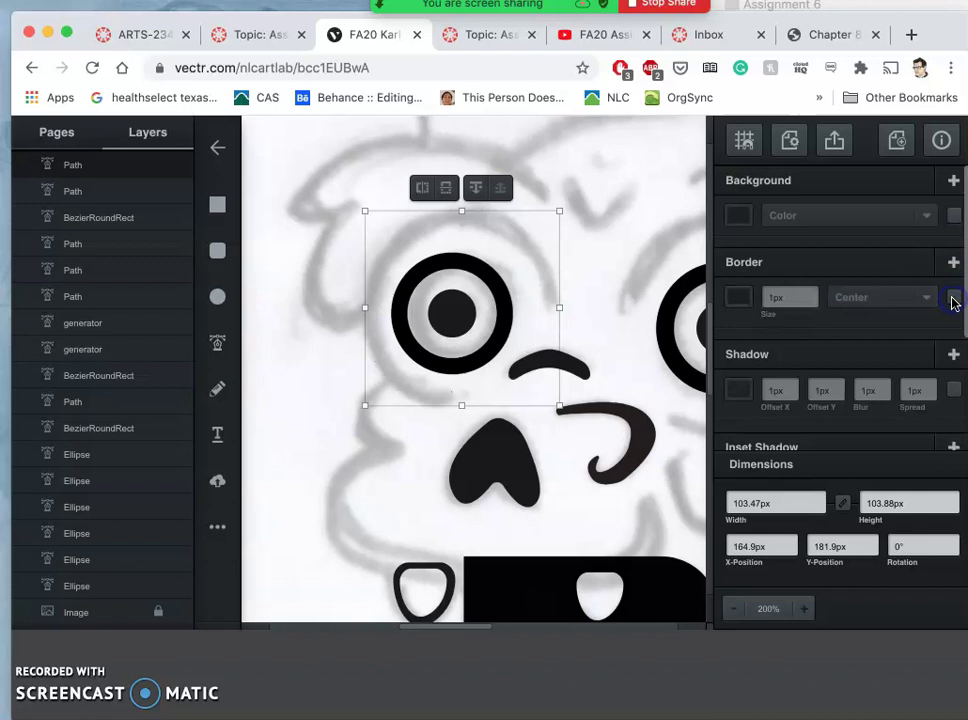
left_click(955, 217)
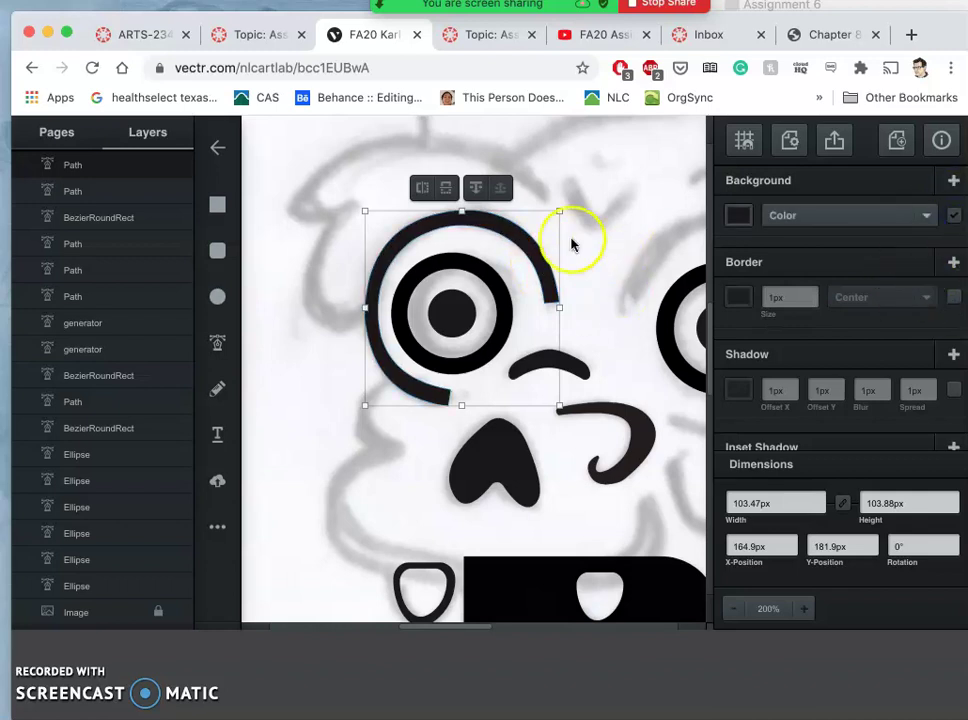
left_click(588, 311)
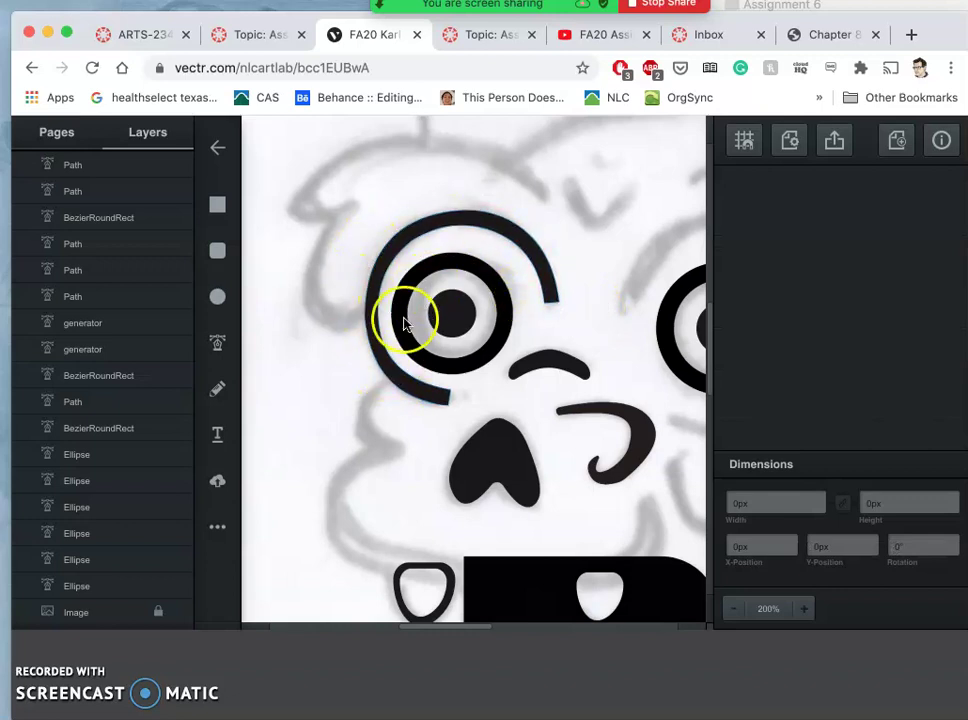
- Compare the filled arc around the eye with the sketch, then hide the arc's path layer
left_click(179, 166)
left_click(179, 166)
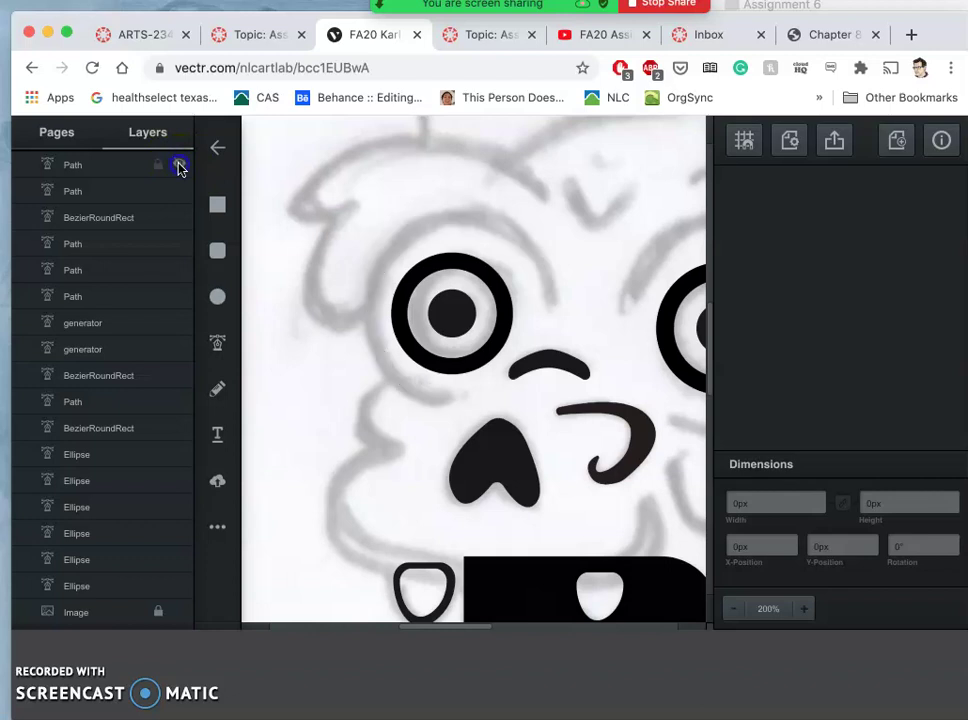
key("super+minus")
key("super+minus")
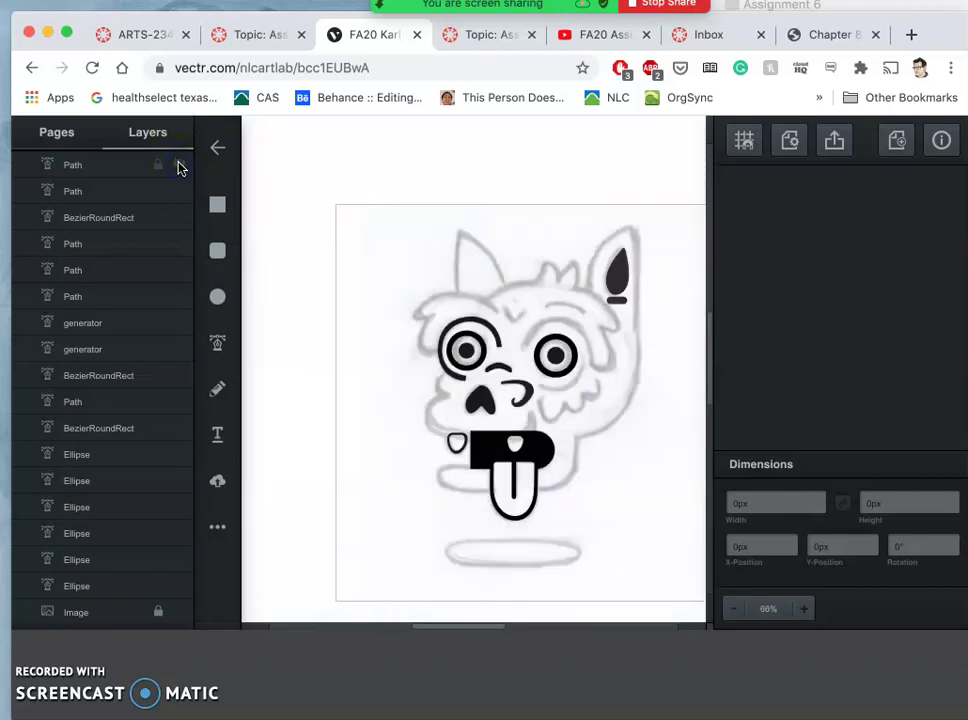
key("super+equal")
key("super+equal")
key("super+equal")
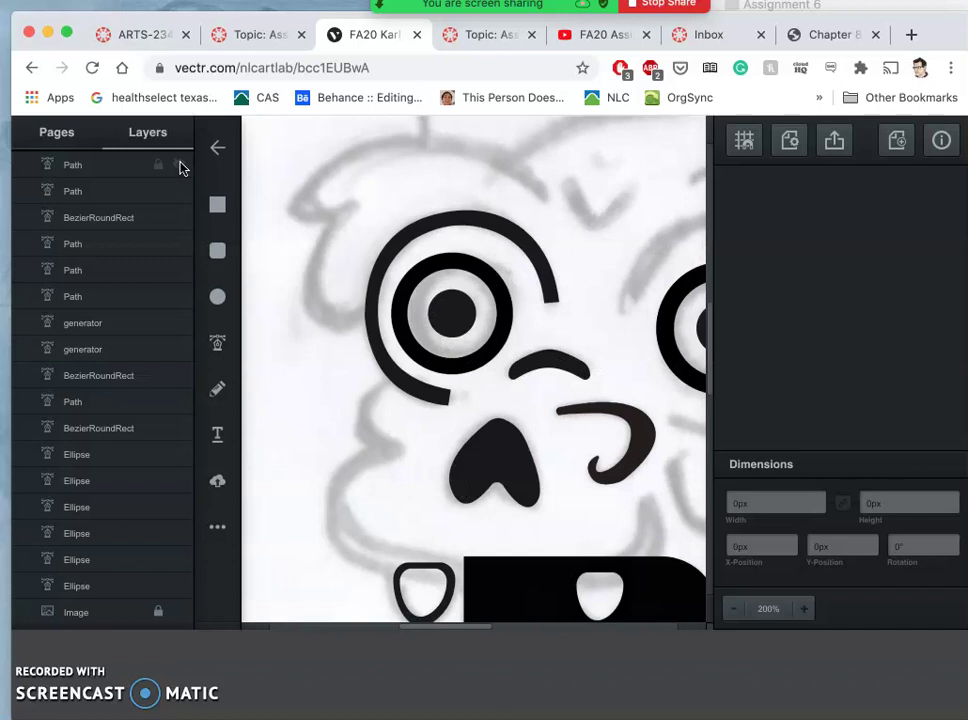
left_click(178, 166)
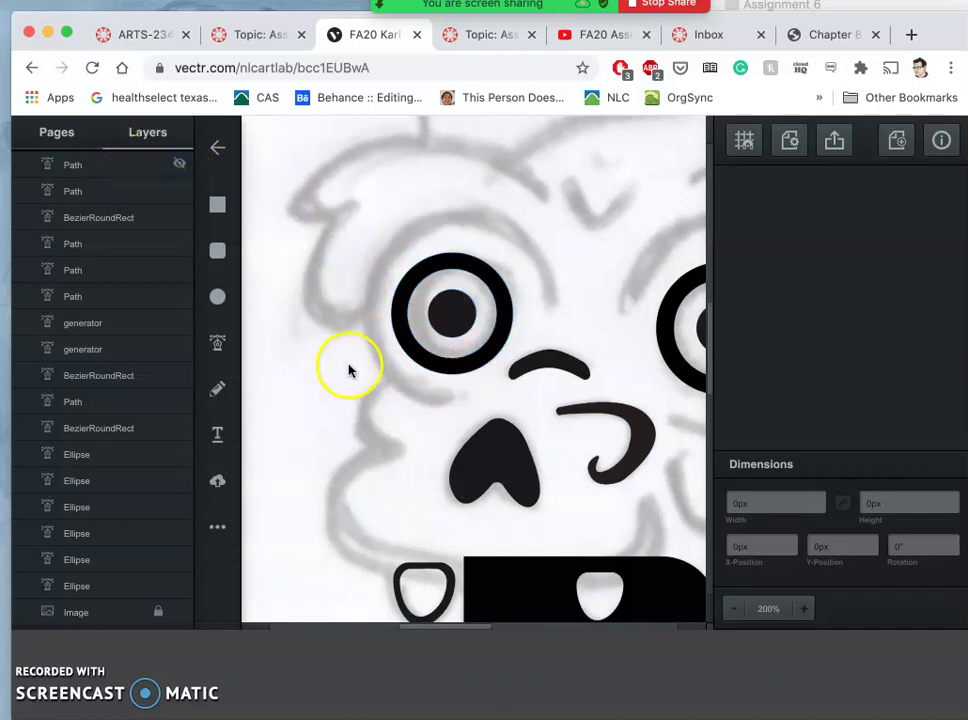
- Draw a dark circle about 116 px in diameter and position it over the sketched ring around the eye
left_click(218, 296)
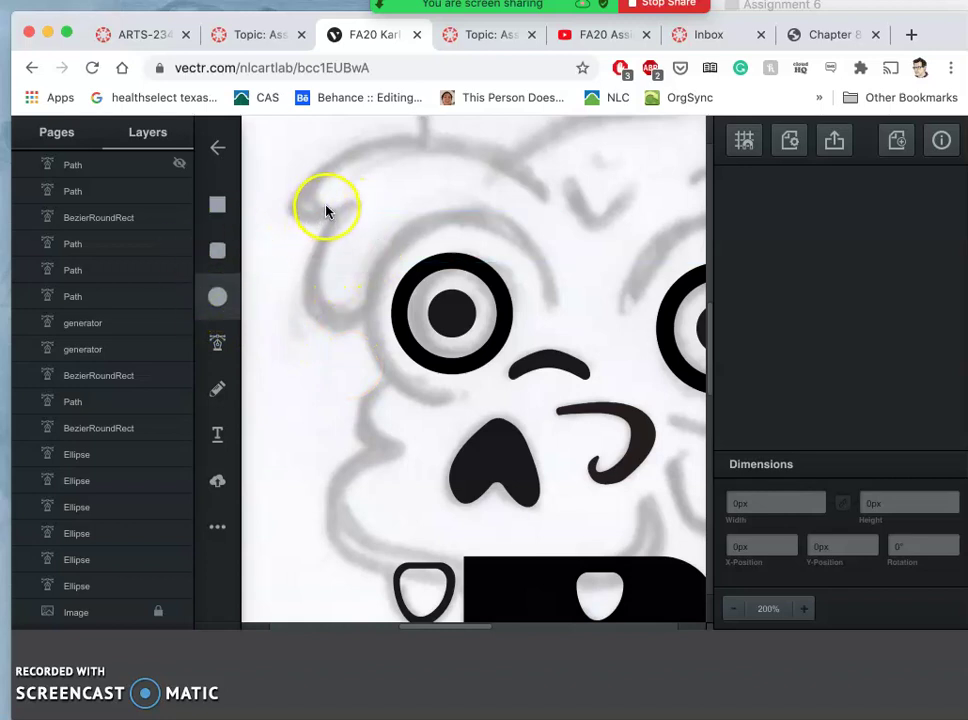
left_click_drag(320, 212, 540, 400)
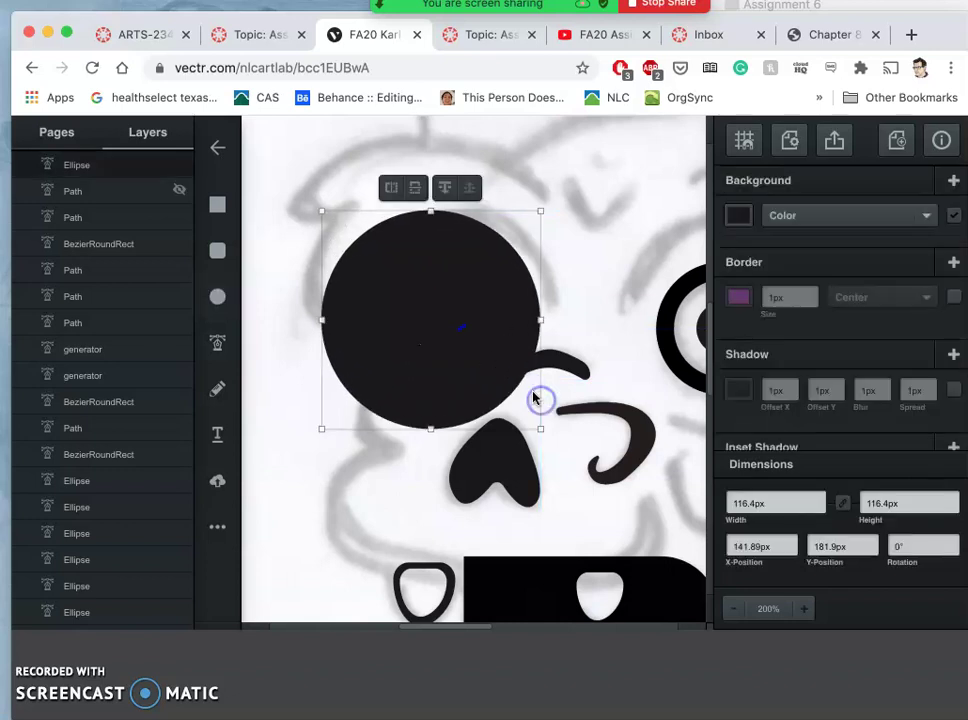
left_click_drag(458, 324, 501, 313)
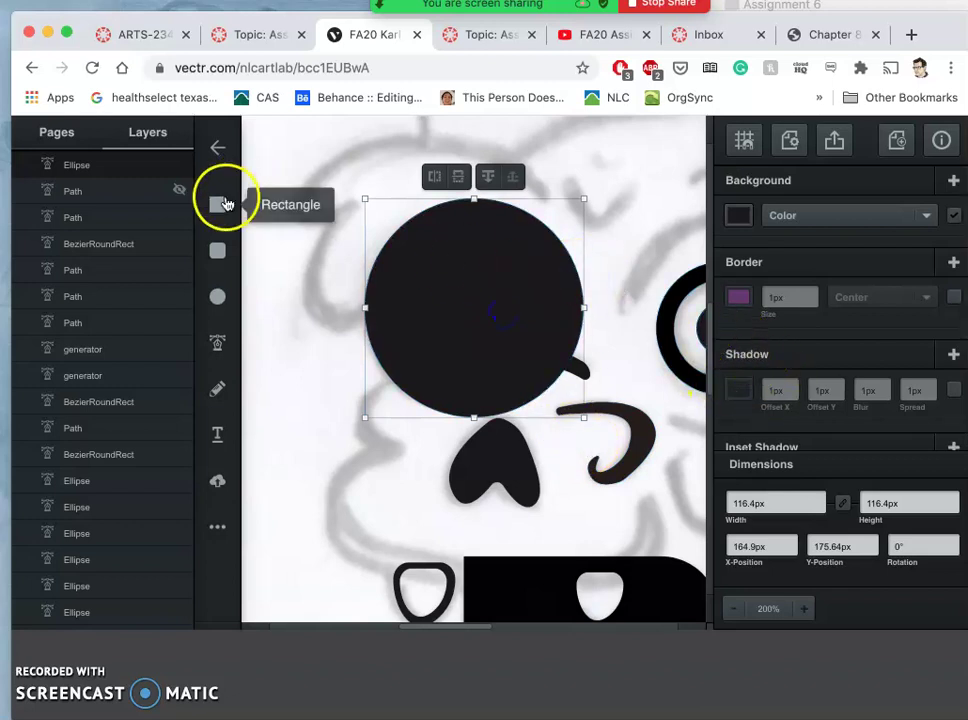
- Draw a second circle about 121 px in diameter overlapping the first one and fill it with white (#ffffff)
left_click(217, 295)
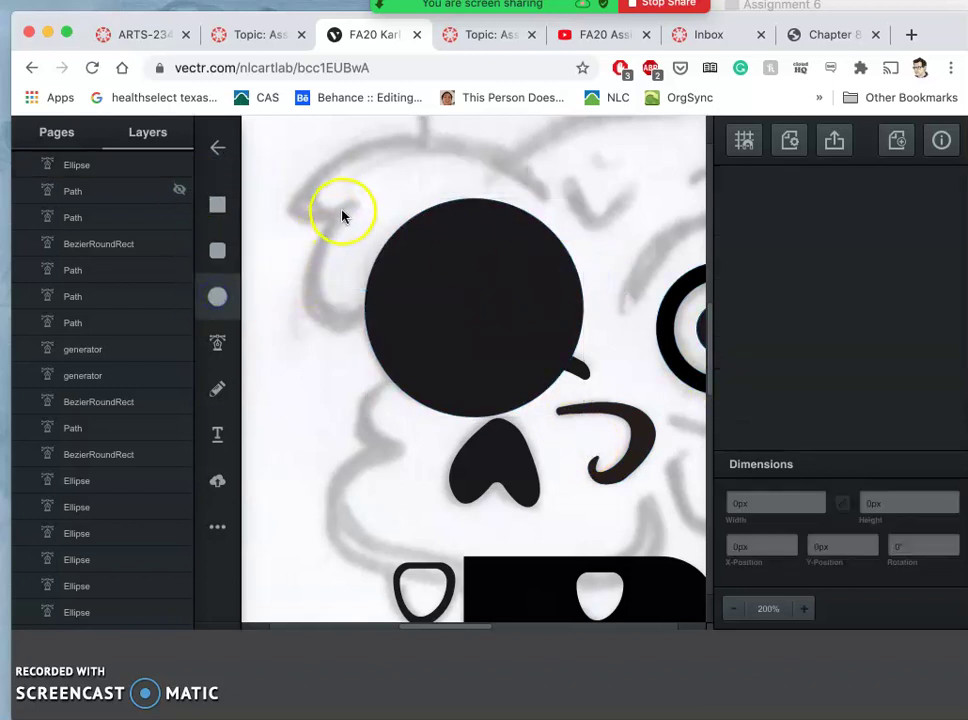
left_click_drag(342, 215, 562, 440)
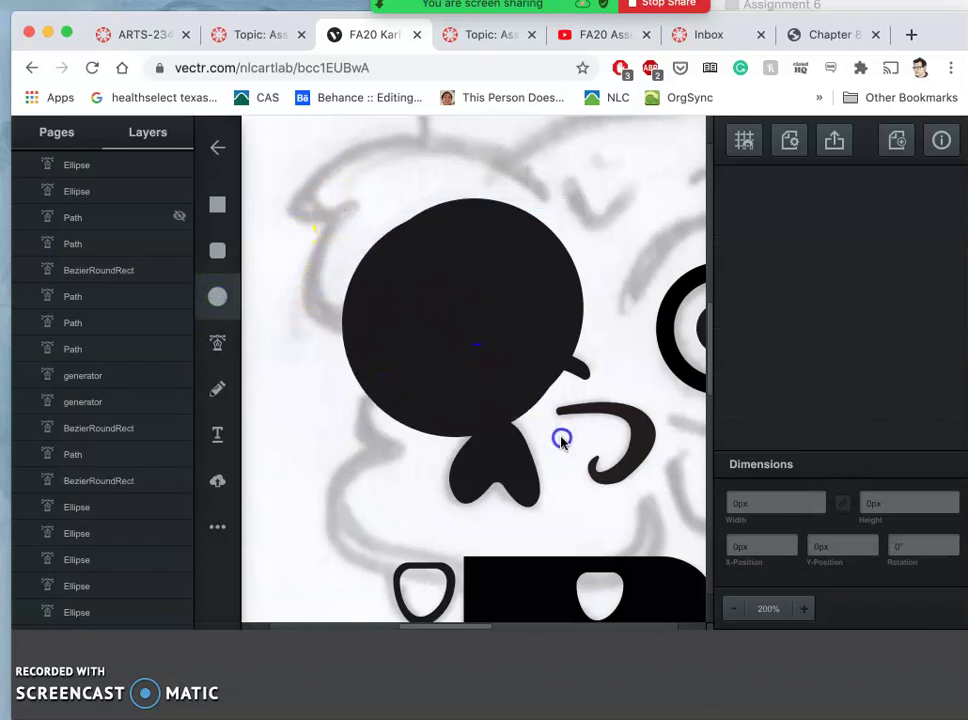
left_click_drag(465, 348, 498, 349)
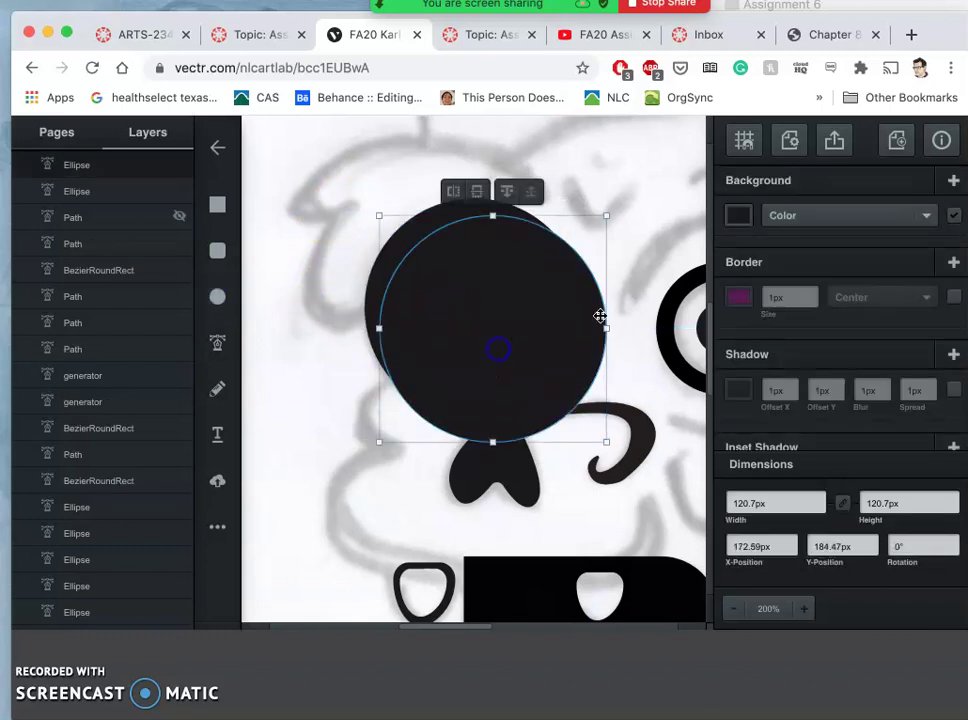
left_click(740, 218)
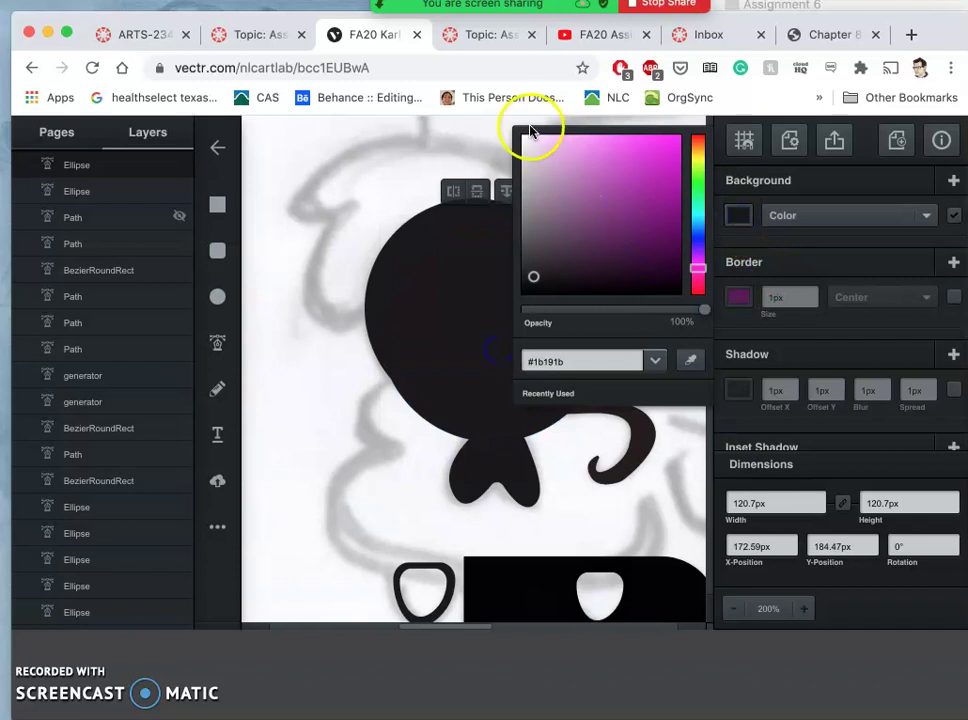
left_click_drag(527, 143, 509, 130)
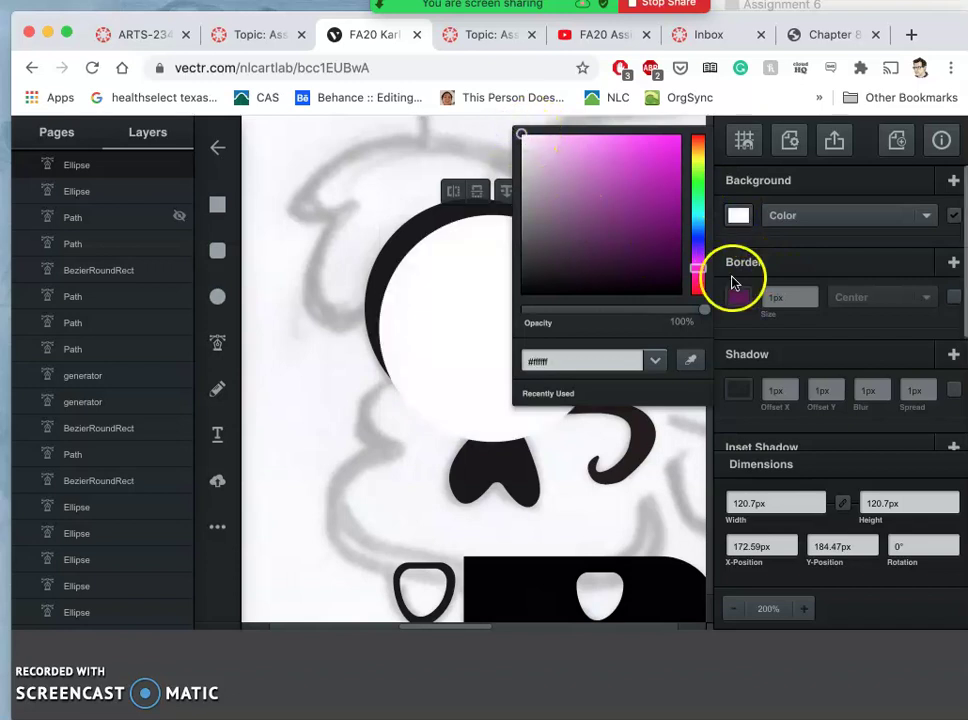
left_click(458, 313)
left_click(601, 438)
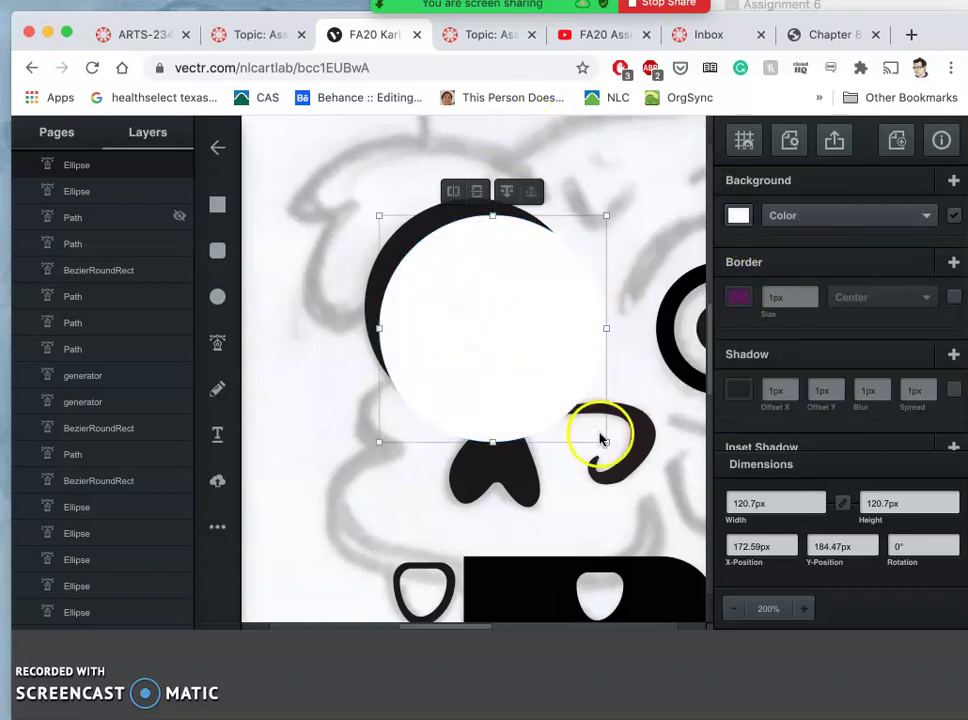
- Shrink the white circle to about 93 px in diameter and centre it inside the dark circle
left_click_drag(602, 442, 573, 403)
left_click(562, 371)
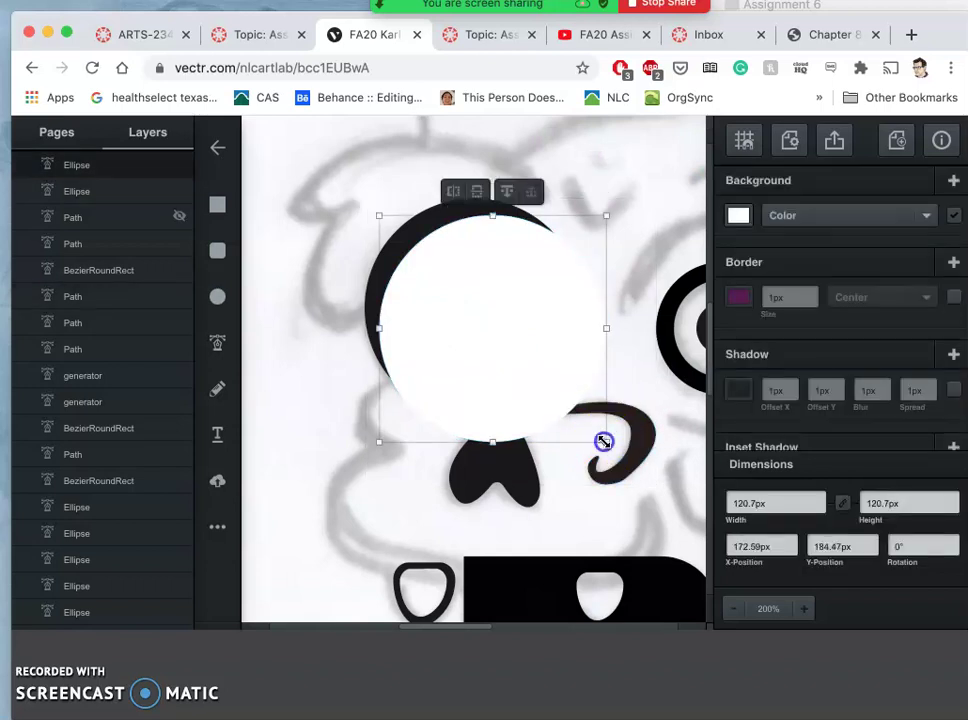
left_click_drag(604, 441, 555, 376)
left_click_drag(494, 320, 498, 322)
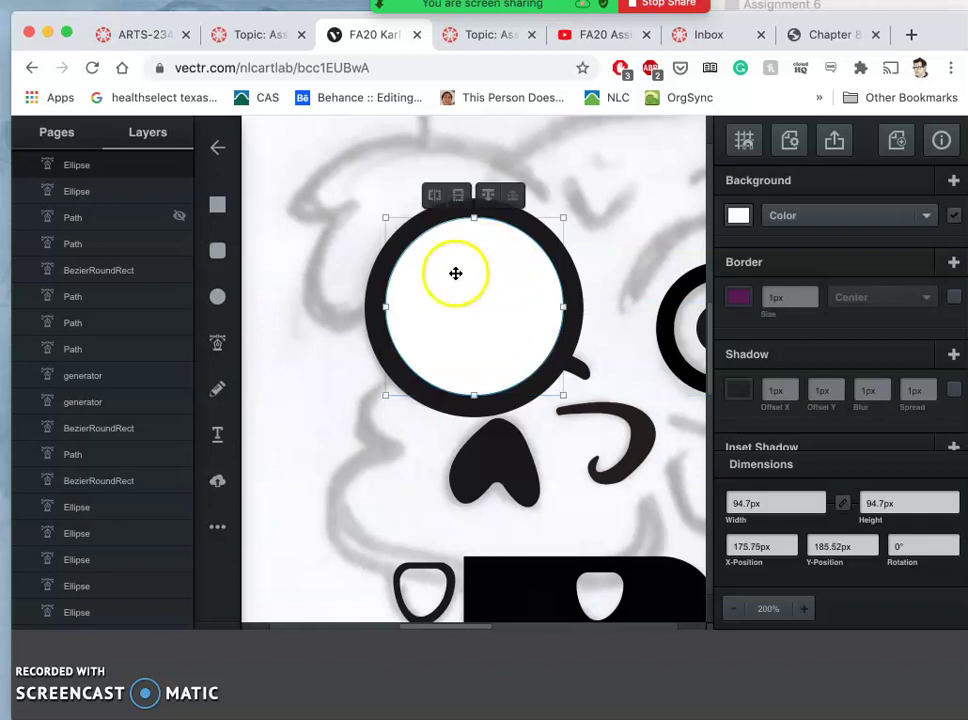
left_click_drag(454, 283, 452, 283)
left_click(465, 226)
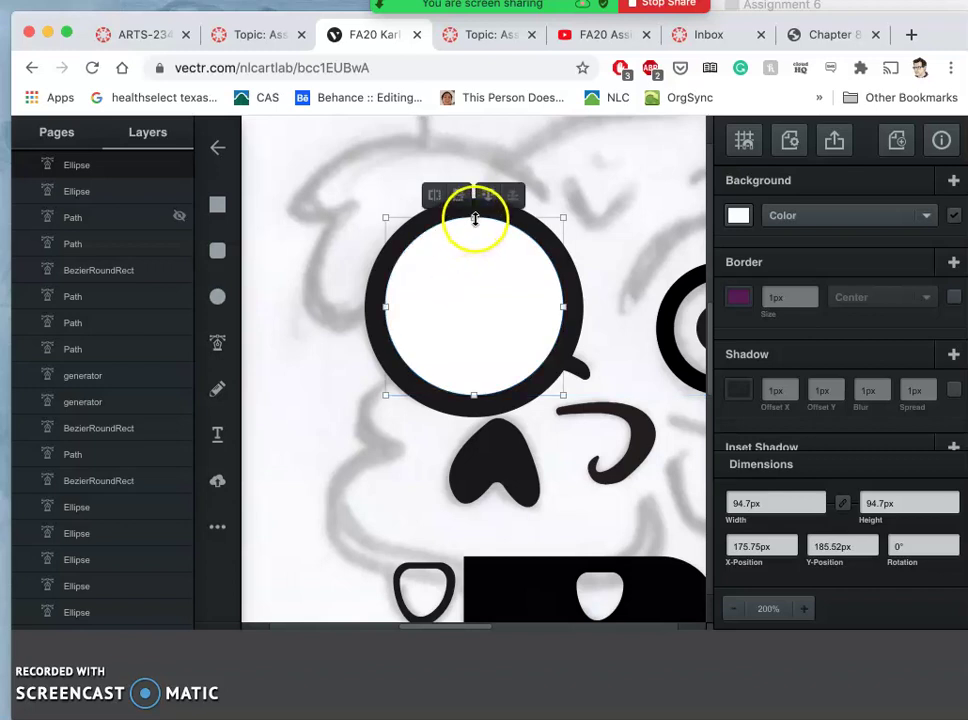
left_click_drag(562, 215, 559, 220)
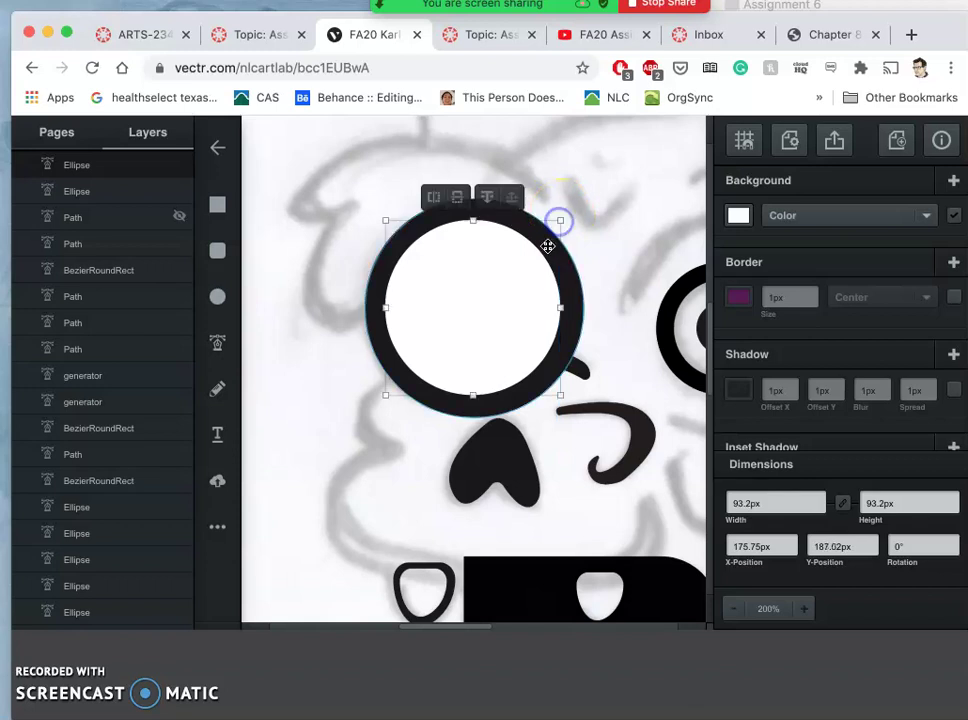
left_click(518, 277)
- Narrow the dark outer circle to about 115 px wide to even out the rim around the white circle
left_click(579, 286)
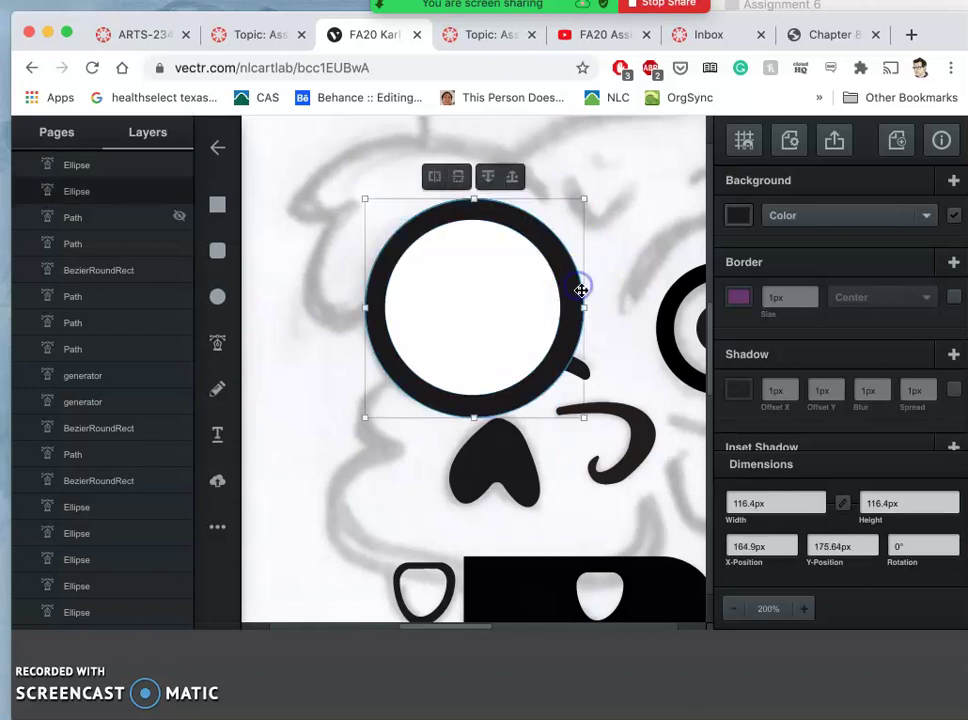
left_click_drag(585, 311, 583, 312)
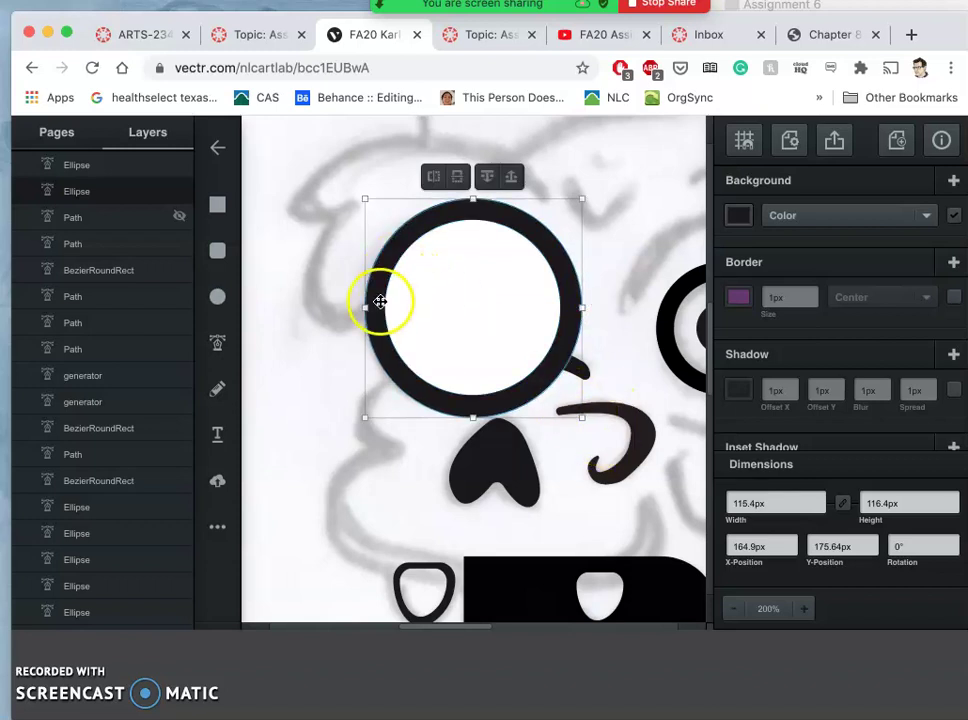
left_click_drag(367, 309, 368, 309)
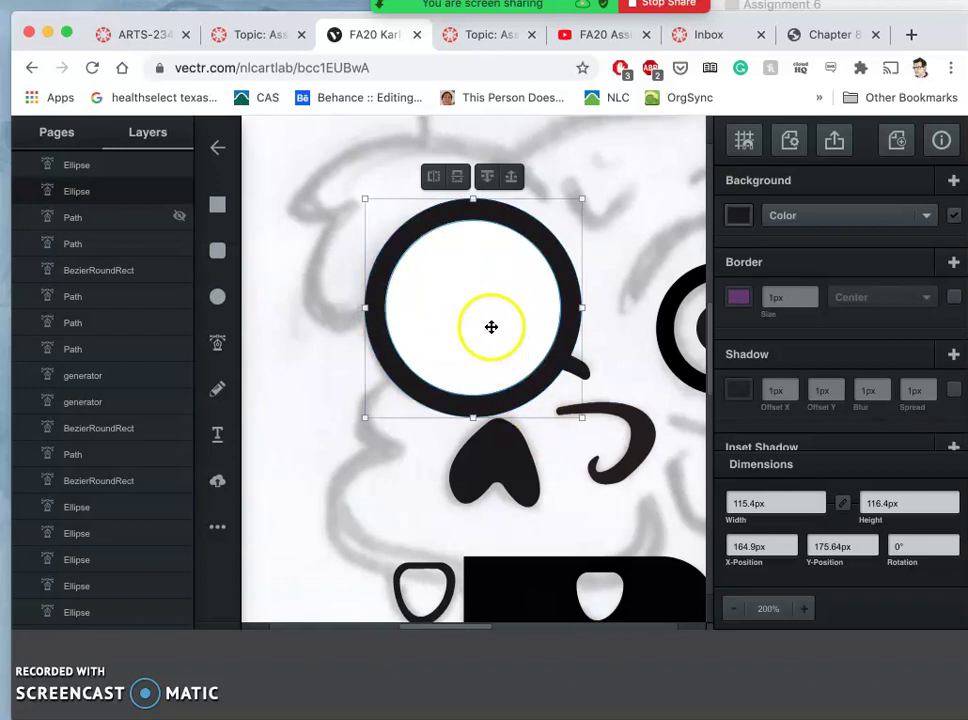
- Subtract the white inner circle from the dark outer circle to form a ring around the eye
left_click(464, 310, "shift")
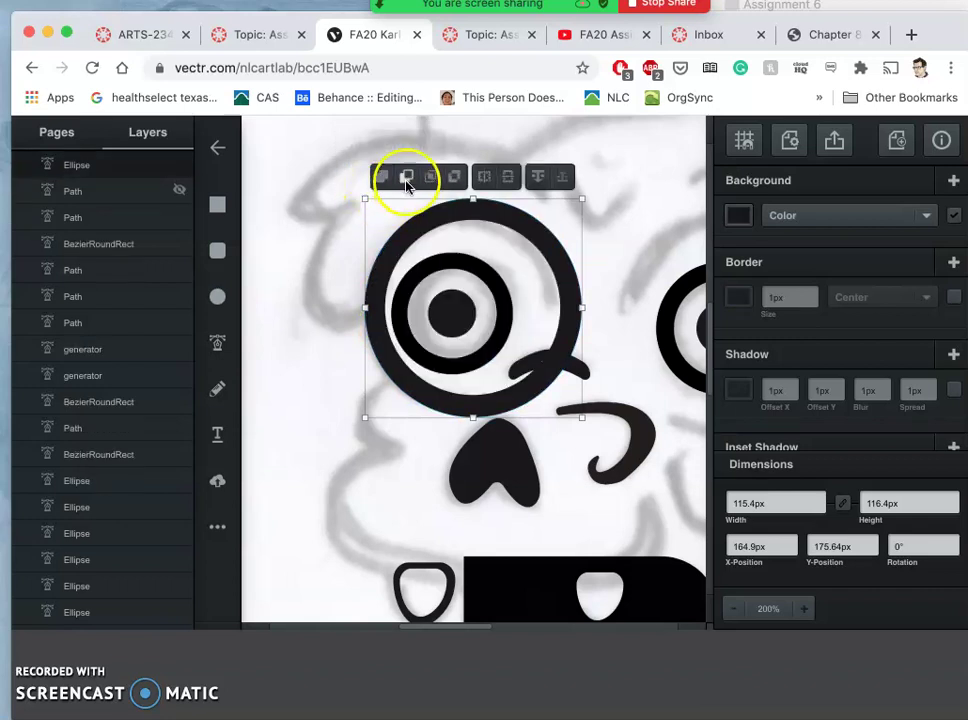
left_click(454, 180)
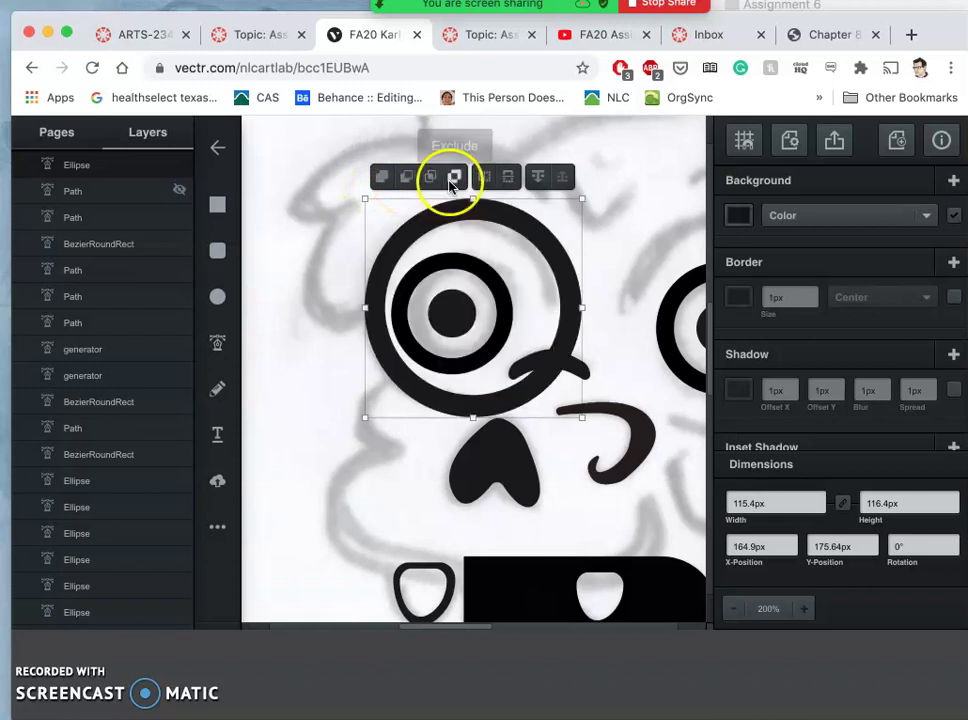
left_click(408, 186)
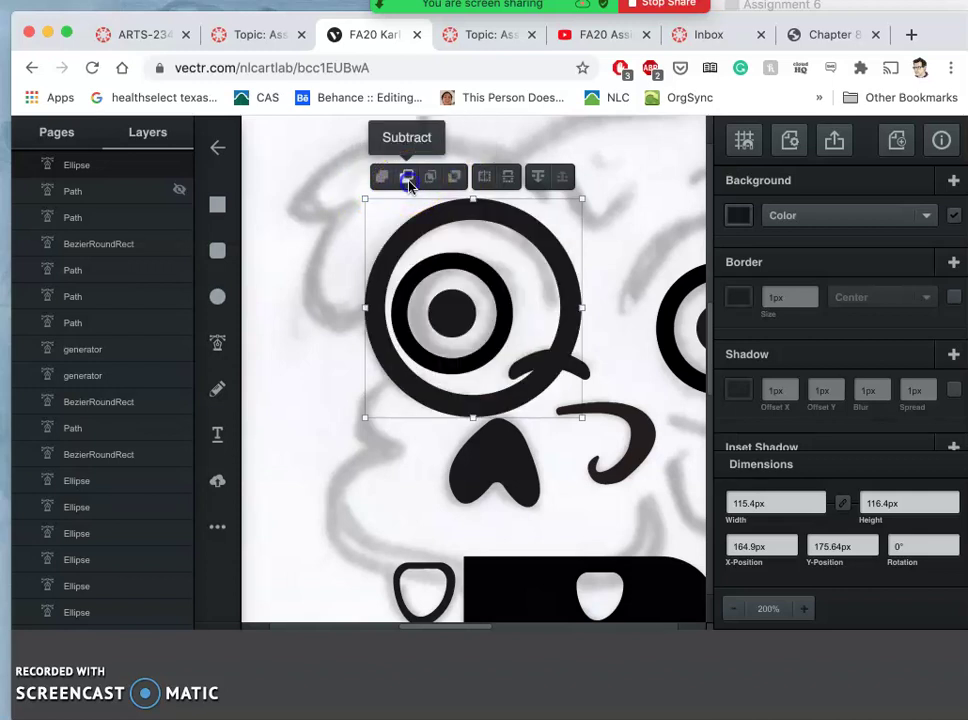
left_click(567, 396)
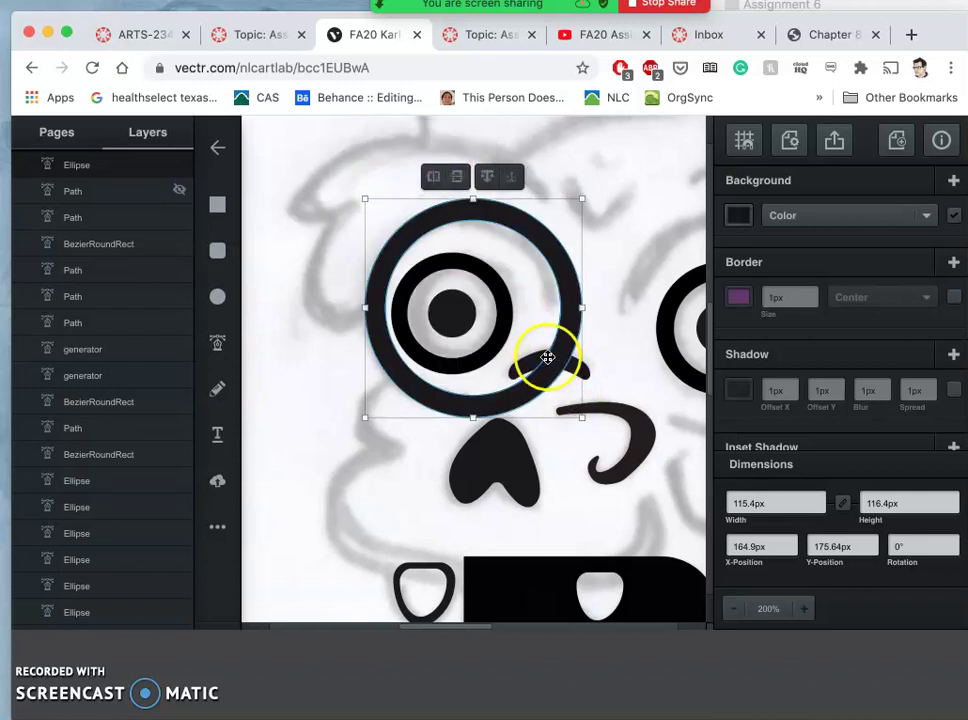
- Resize the ring to about 107 by 109 px and check its fit against the sketched line underneath
left_click_drag(581, 195, 567, 208)
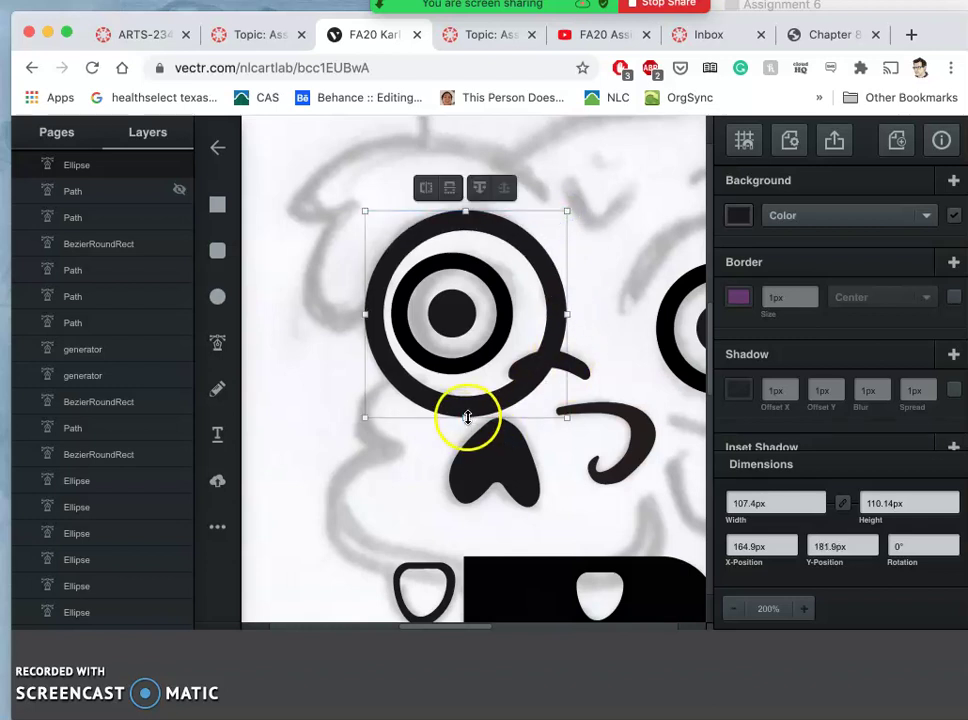
left_click_drag(467, 417, 468, 413)
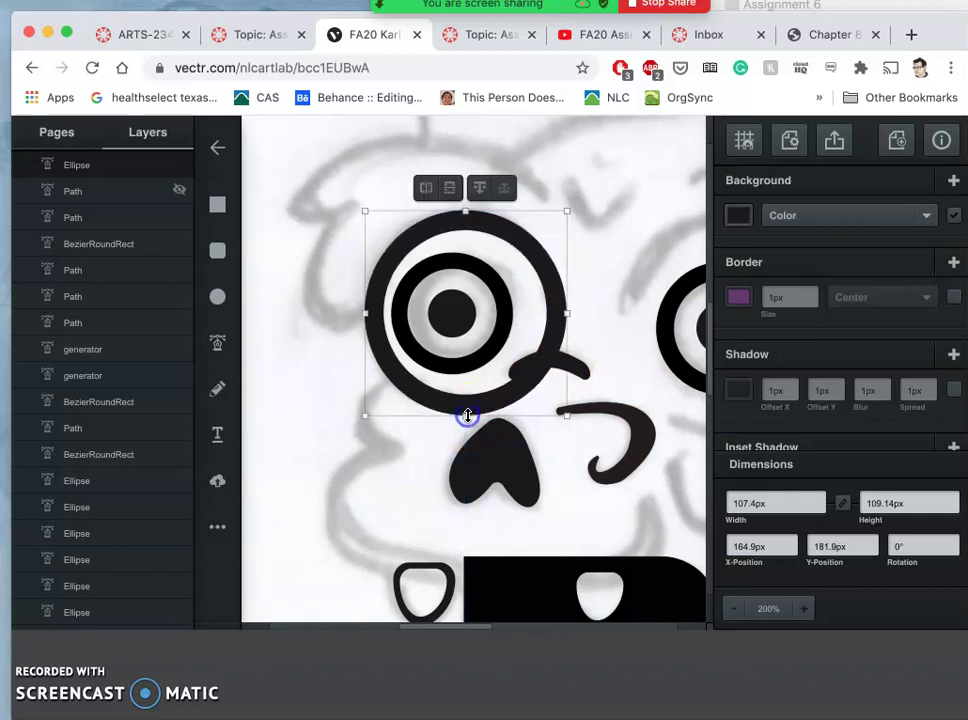
left_click(179, 166)
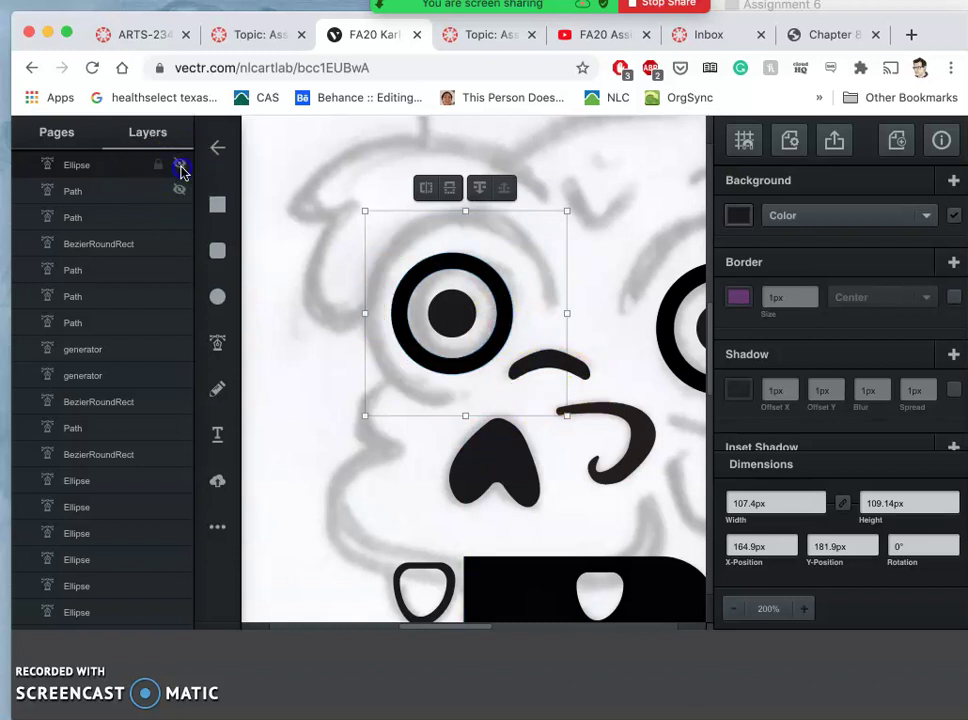
left_click(180, 168)
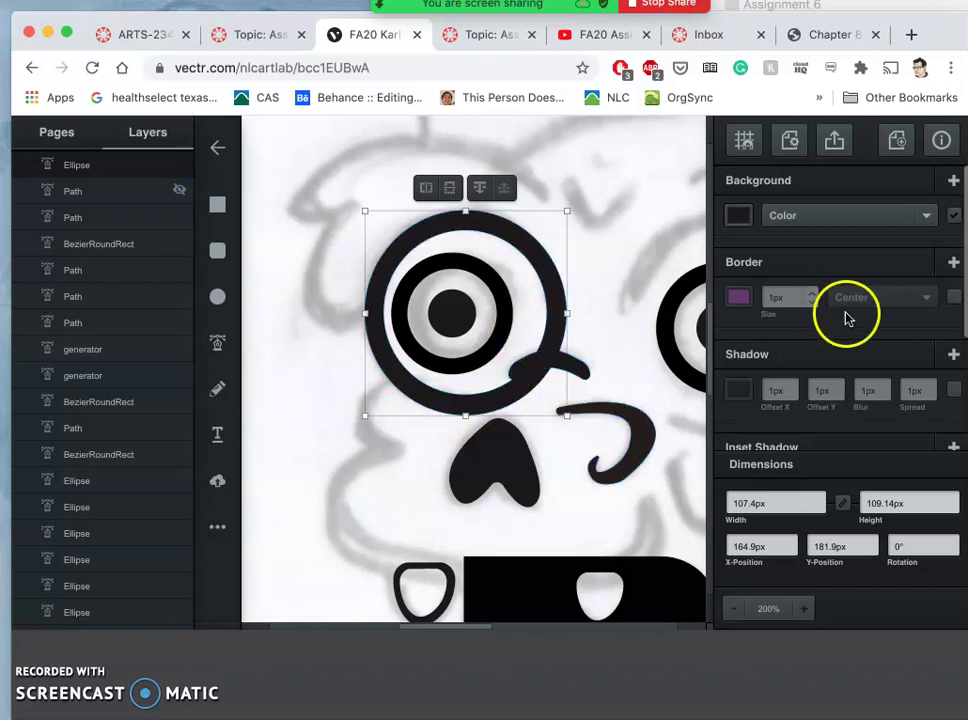
- Lower the ring's opacity to 10% and deselect it
scroll(848, 362, "down", 3)
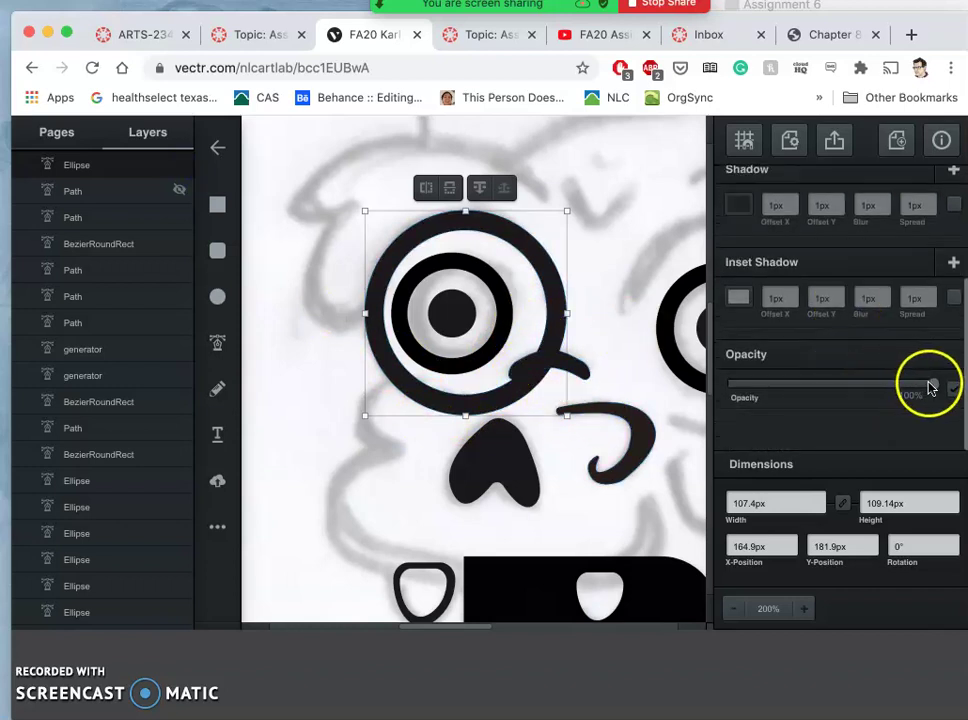
left_click_drag(931, 385, 748, 374)
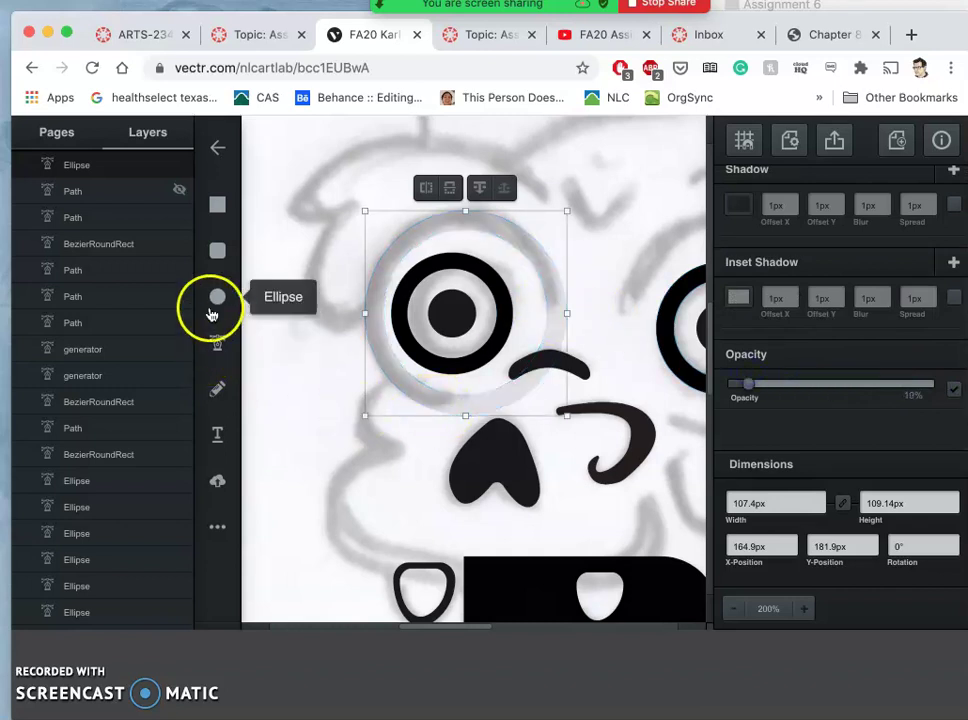
left_click(214, 535)
left_click(307, 455)
left_click(313, 446)
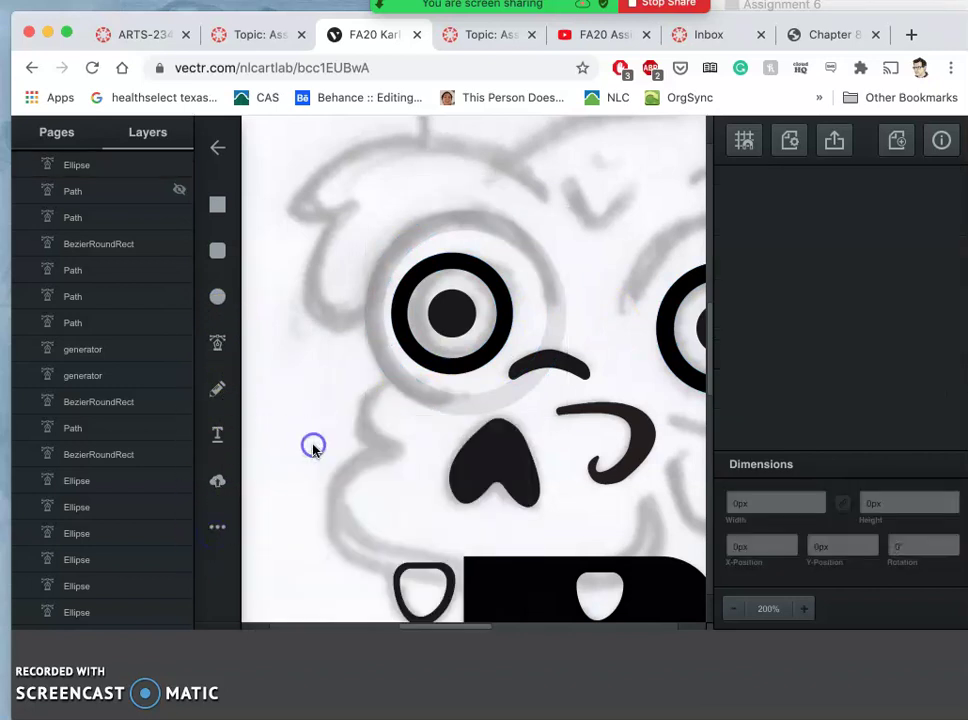
- Draw a light triangle about 82 by 71 px over the gap in the sketched eye line and rotate it to 60°
mouse_move(455, 302)
left_mouse_down()
mouse_move(540, 404)
mouse_move(588, 424)
mouse_move(622, 413)
mouse_move(611, 437)
left_mouse_up()
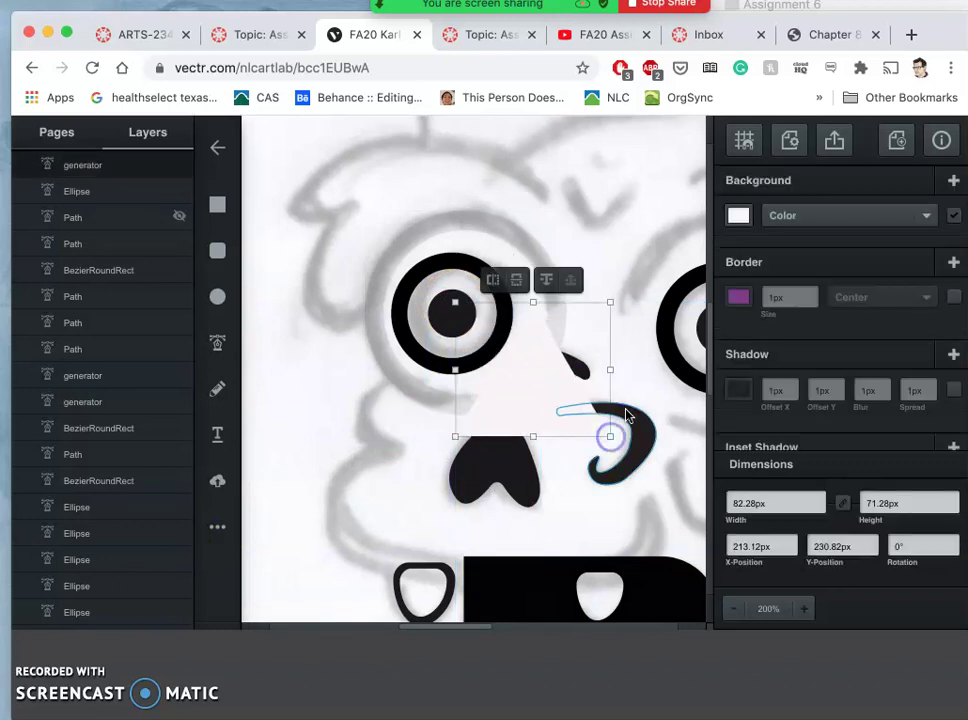
left_click_drag(625, 295, 597, 218)
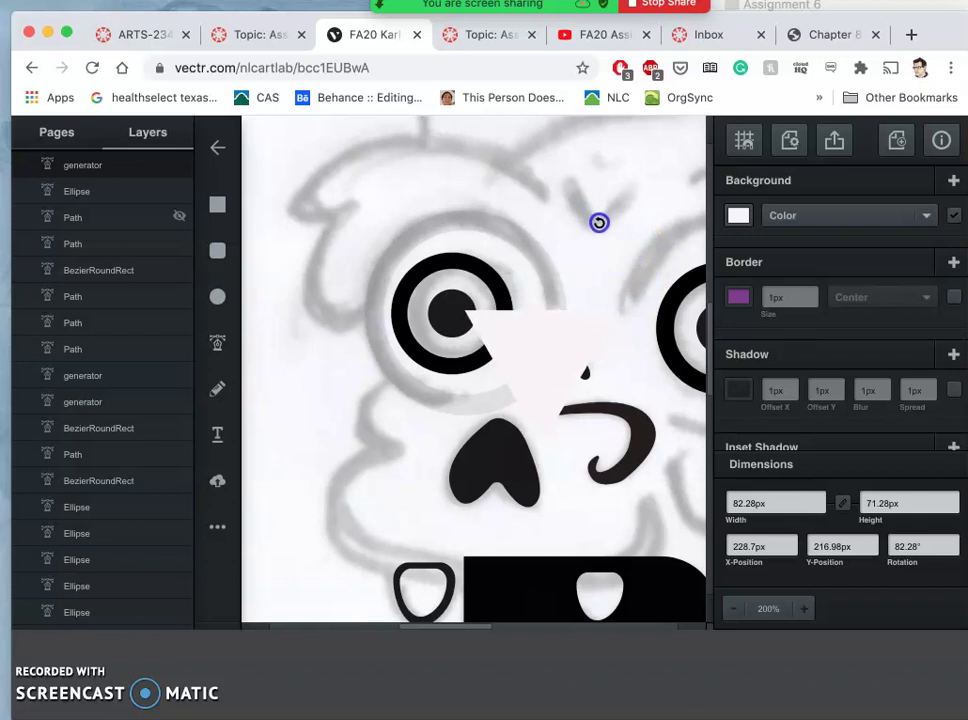
left_click_drag(599, 221, 599, 222)
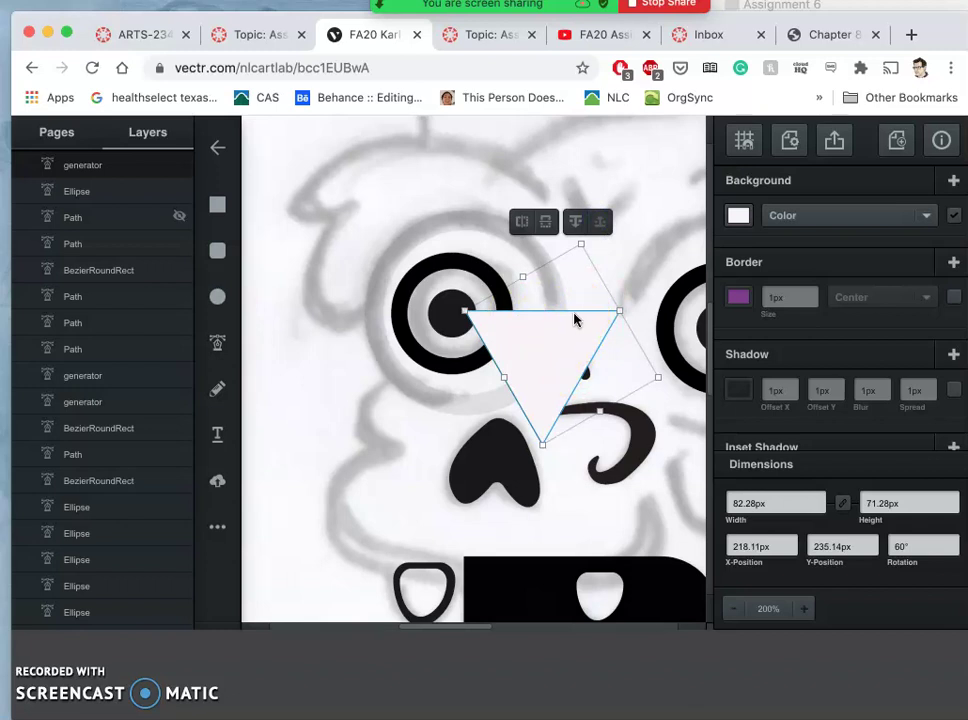
left_click(624, 268)
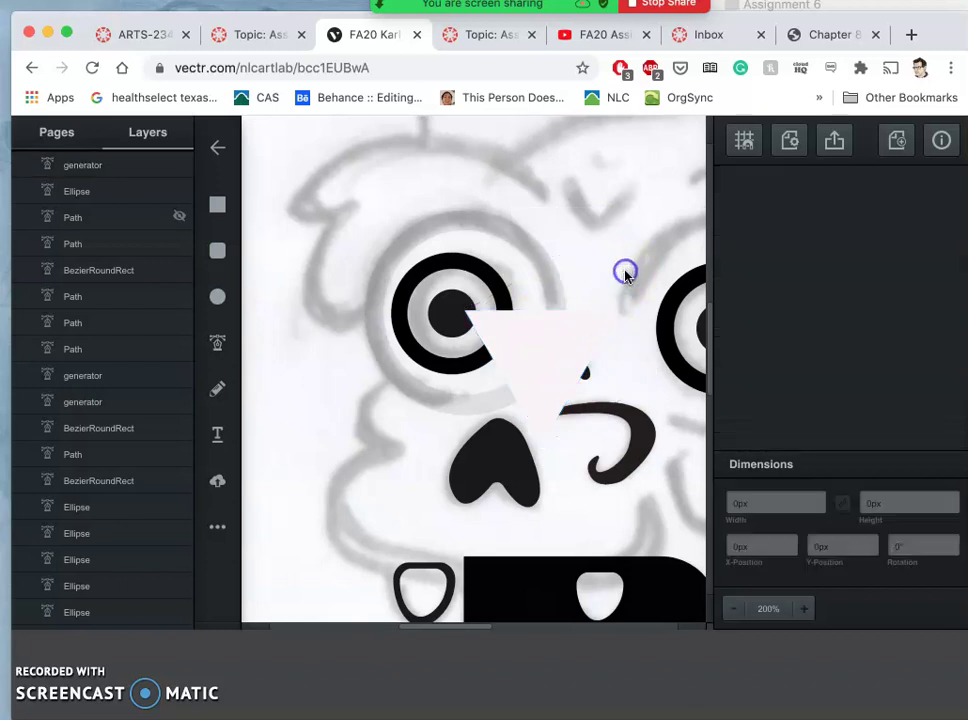
left_click(721, 326)
- Set the opacity of the ring around the eye to 100%
left_click(565, 346)
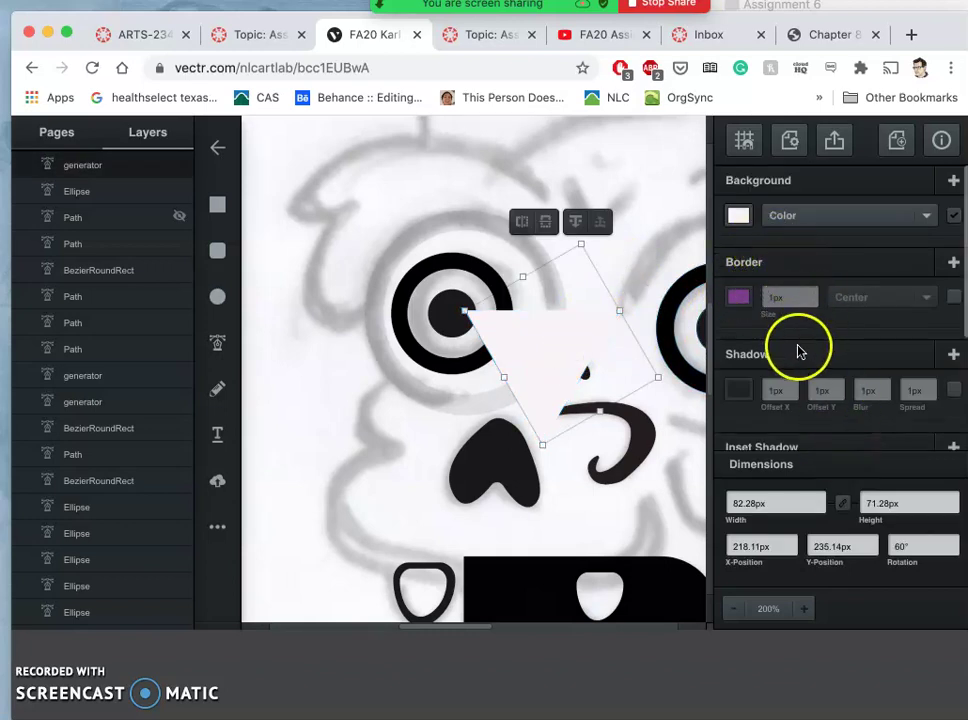
scroll(800, 362, "down", 1)
scroll(800, 362, "down", 1)
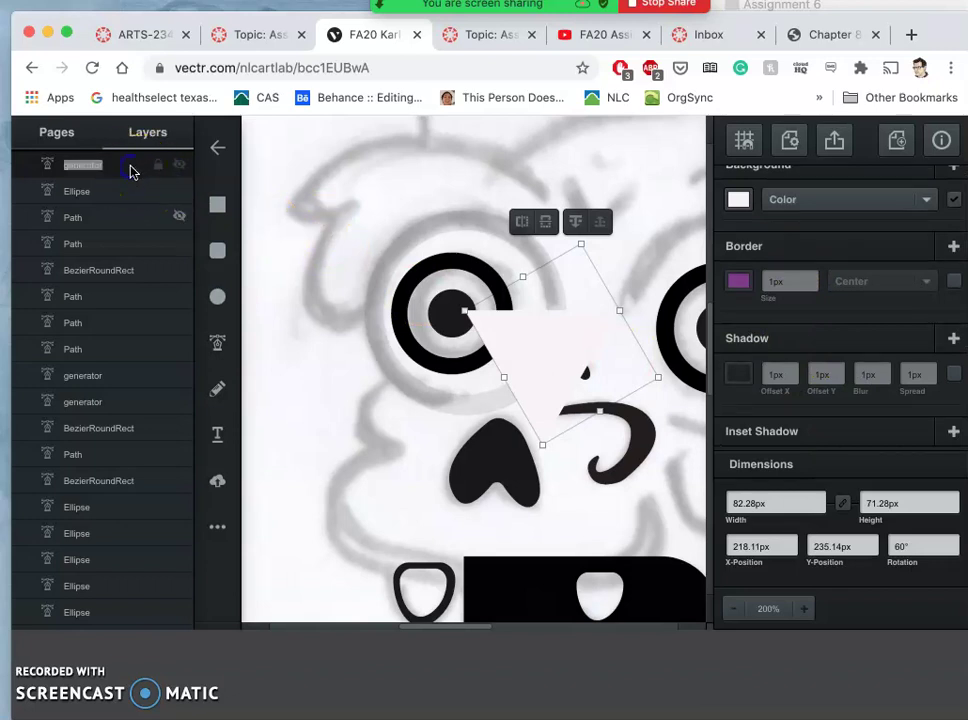
left_click(124, 197)
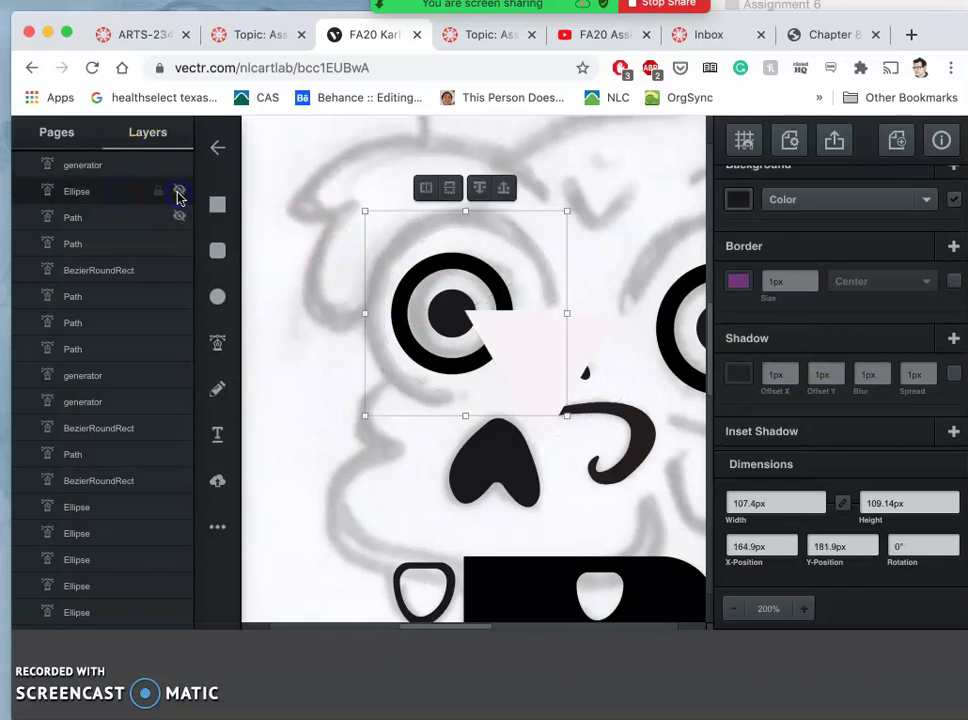
scroll(836, 390, "down", 3)
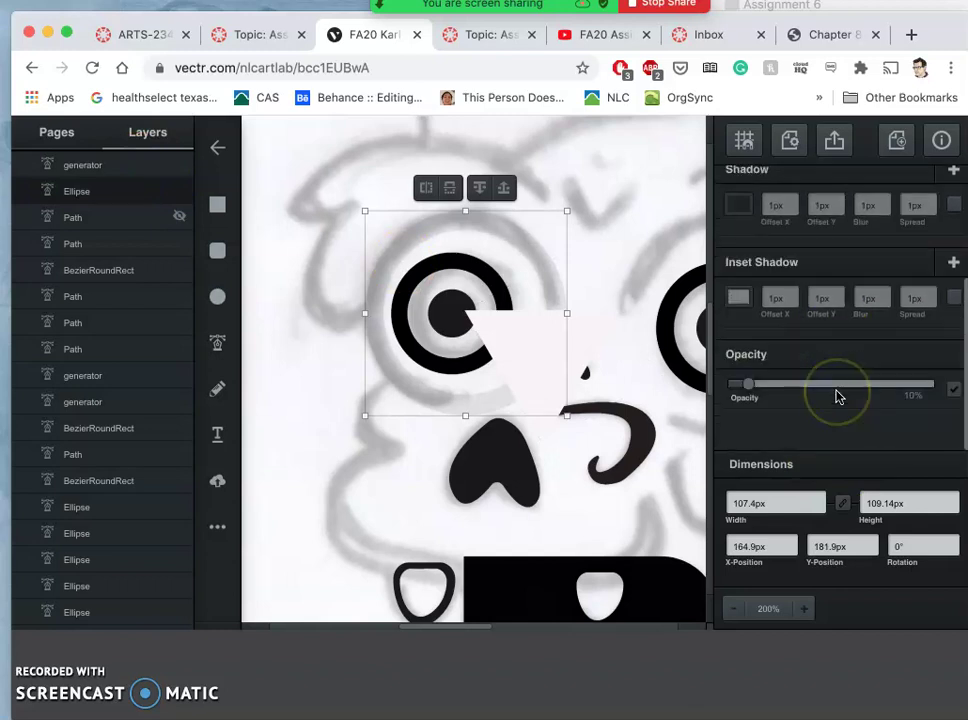
left_click_drag(836, 395, 936, 386)
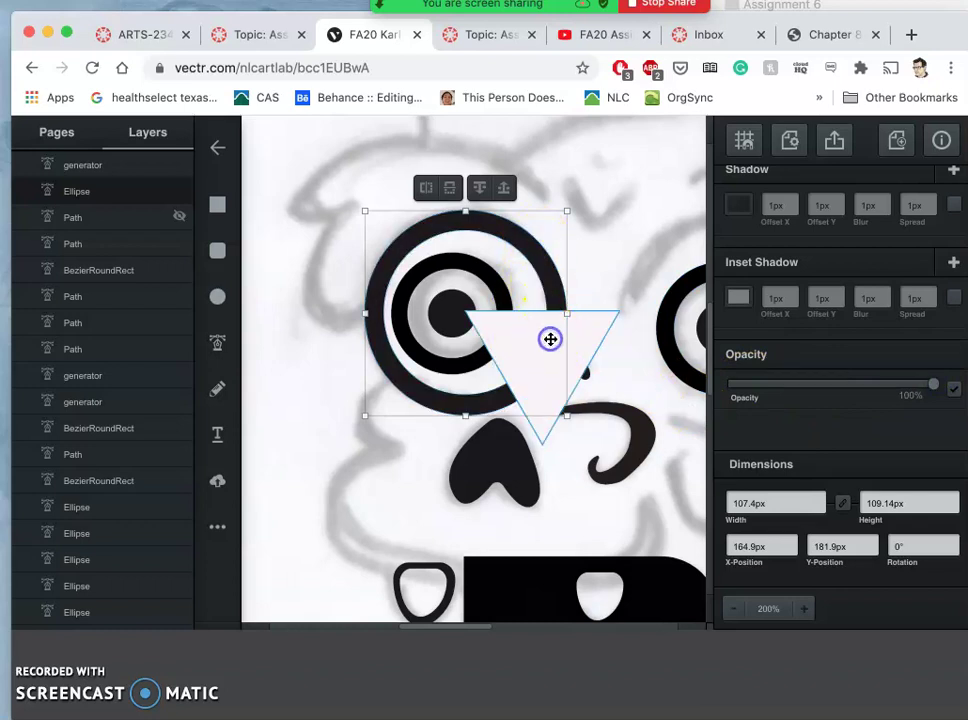
- Subtract the triangle from the ring to open a gap and lower the resulting arc's opacity to about 26%
left_click(550, 339, "shift")
left_click(546, 266, "shift")
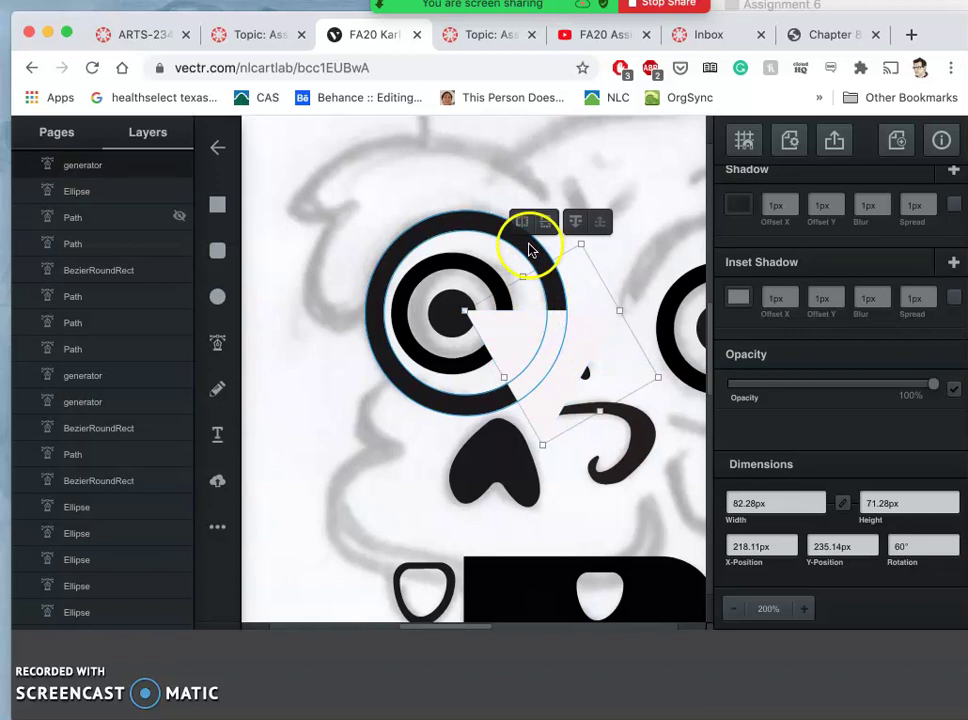
left_click(530, 249, "shift")
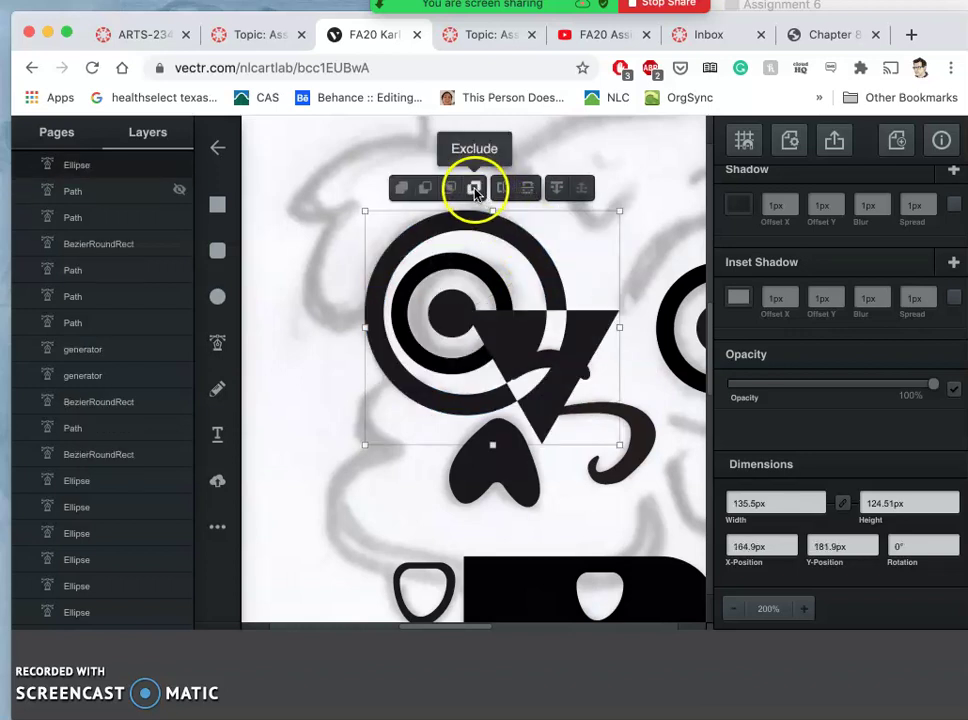
left_click(427, 187)
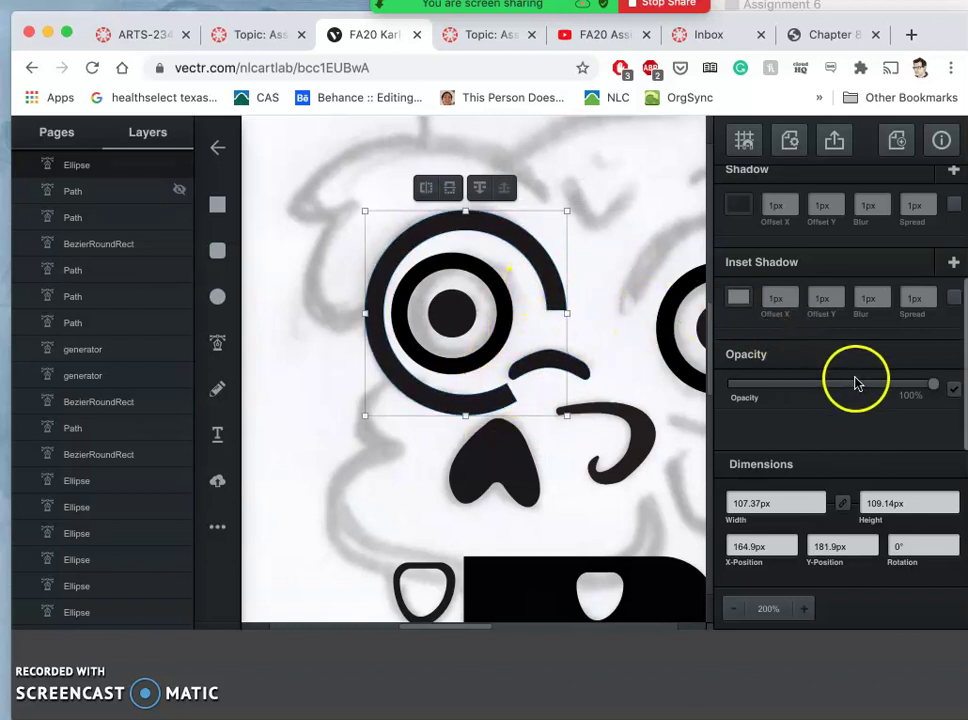
left_click_drag(834, 385, 783, 379)
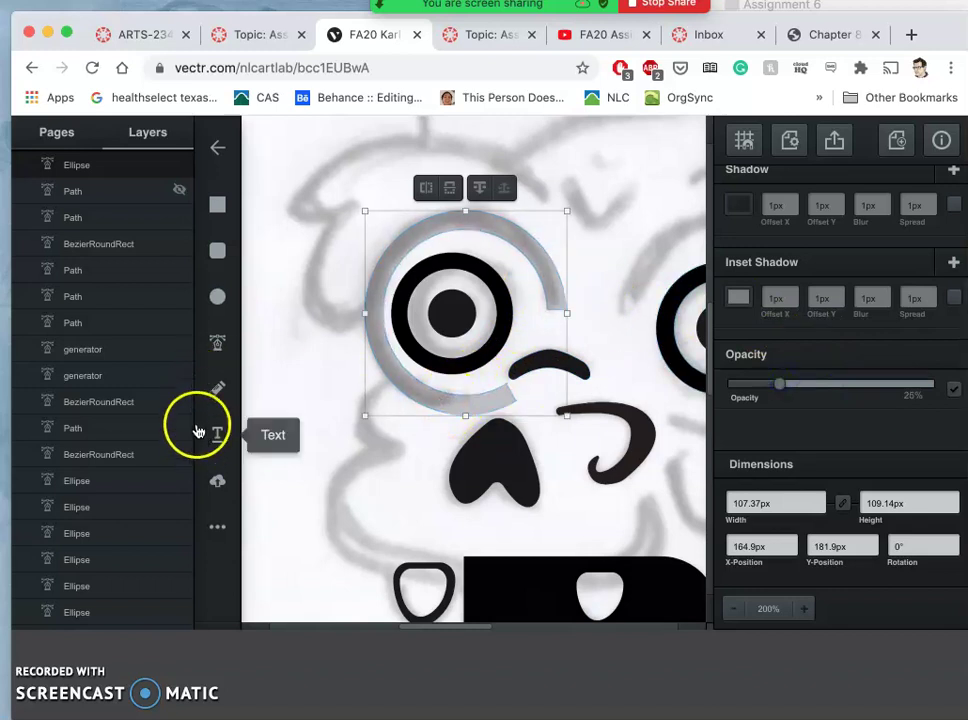
- Draw a light right triangle about 64 by 44 px over the arc's lower end and position it where the sketched line stops
left_click(216, 524)
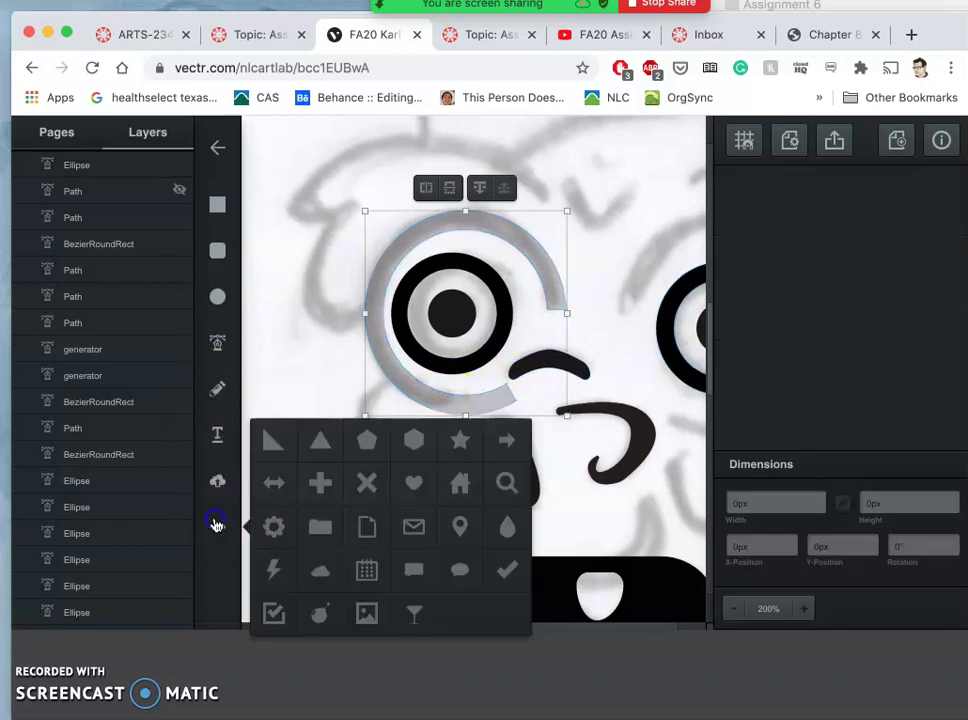
left_click(314, 440)
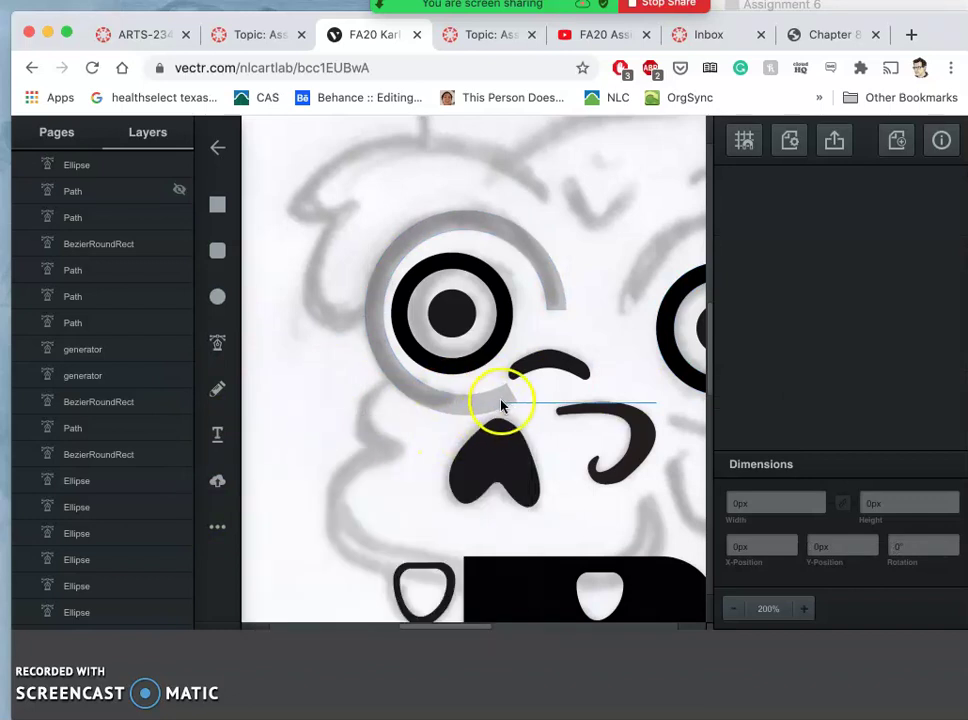
left_click(220, 530)
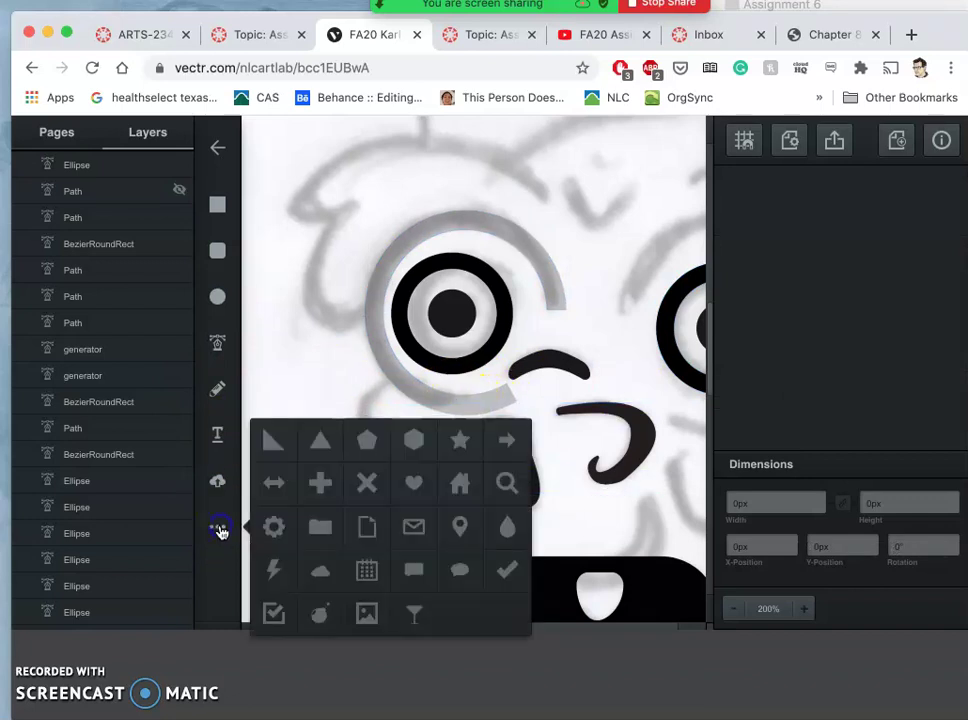
left_click(272, 378)
left_click_drag(479, 405, 436, 467)
left_click_drag(475, 421, 517, 390)
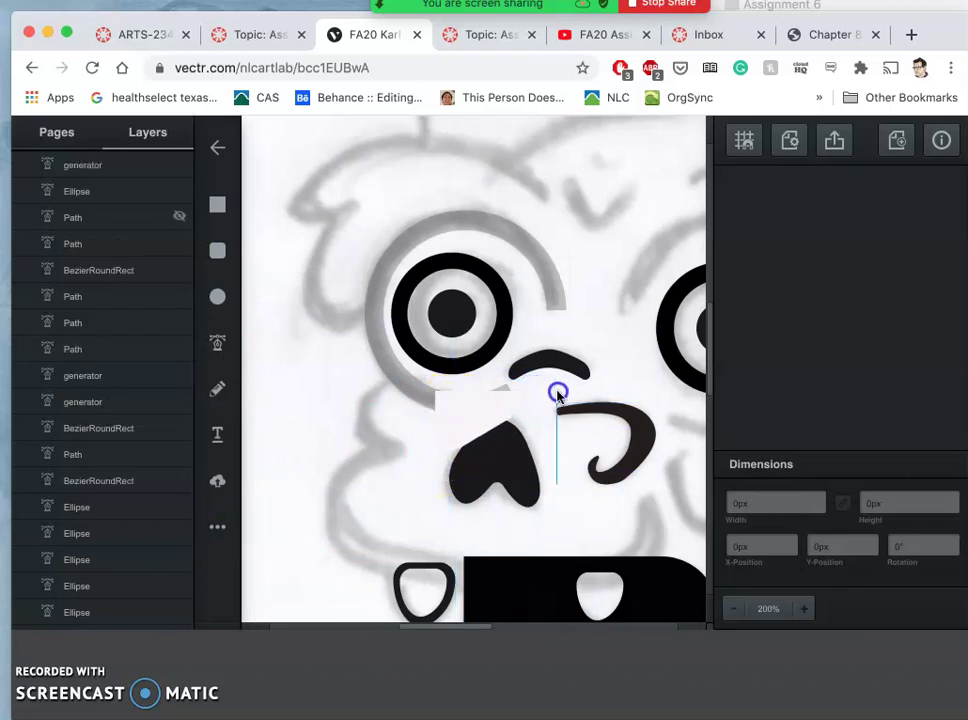
left_click_drag(557, 383, 557, 383)
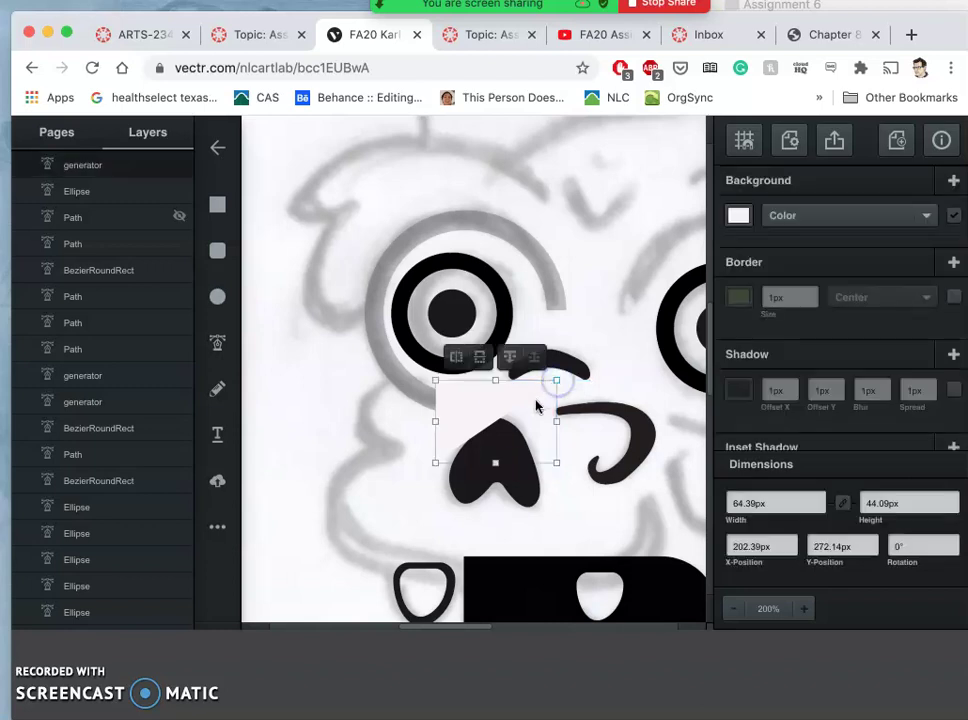
left_click(496, 412)
mouse_move(495, 412)
left_mouse_down()
mouse_move(527, 408)
mouse_move(510, 411)
left_mouse_up()
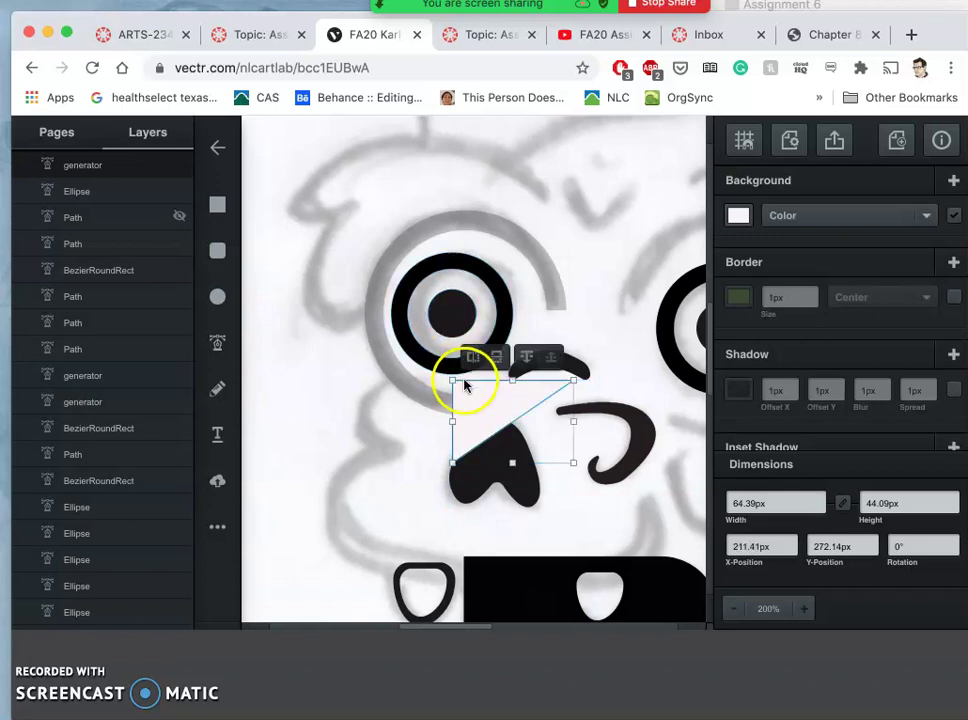
- Subtract the right triangle from the arc to shorten its lower end and set the arc's opacity to 100%
left_click(411, 385, "shift")
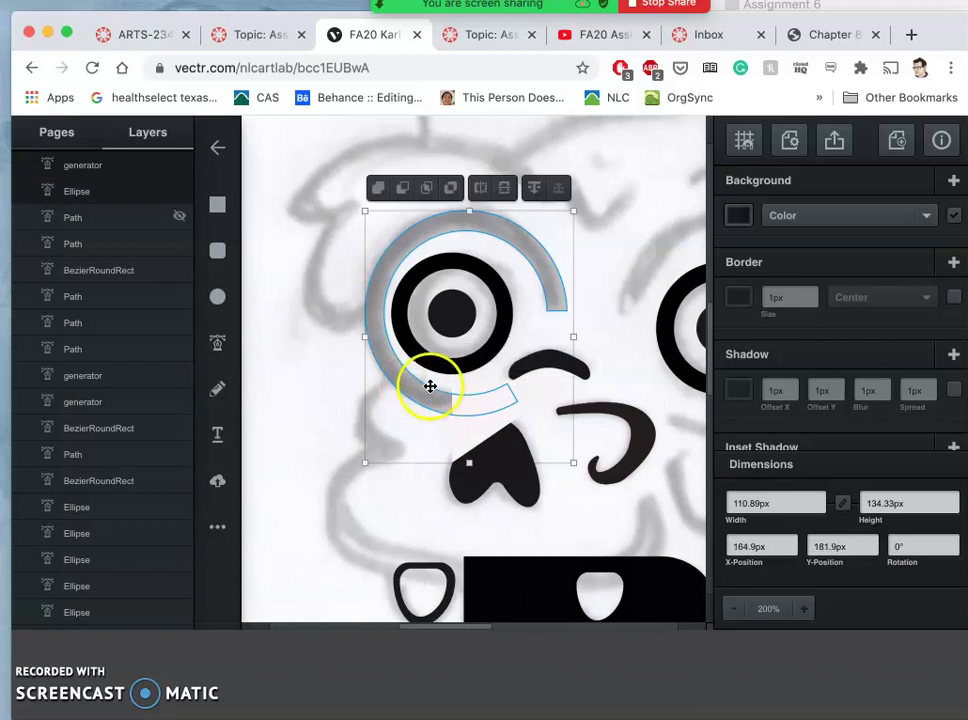
left_click(403, 190)
left_click(403, 190)
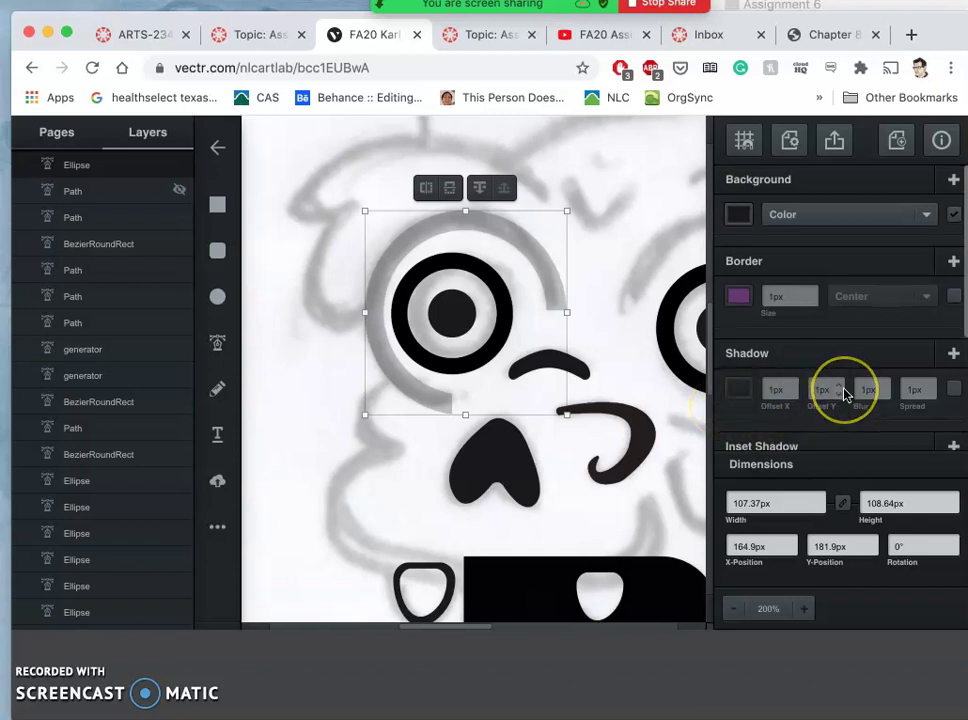
scroll(842, 398, "down", 2)
scroll(843, 395, "down", 3)
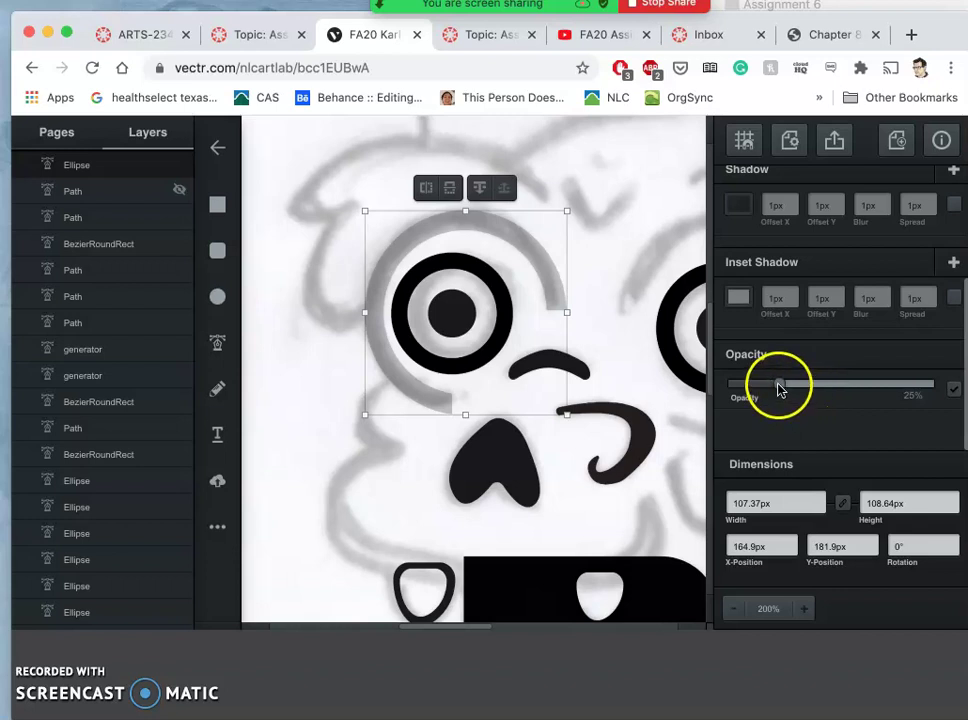
left_click_drag(780, 386, 957, 380)
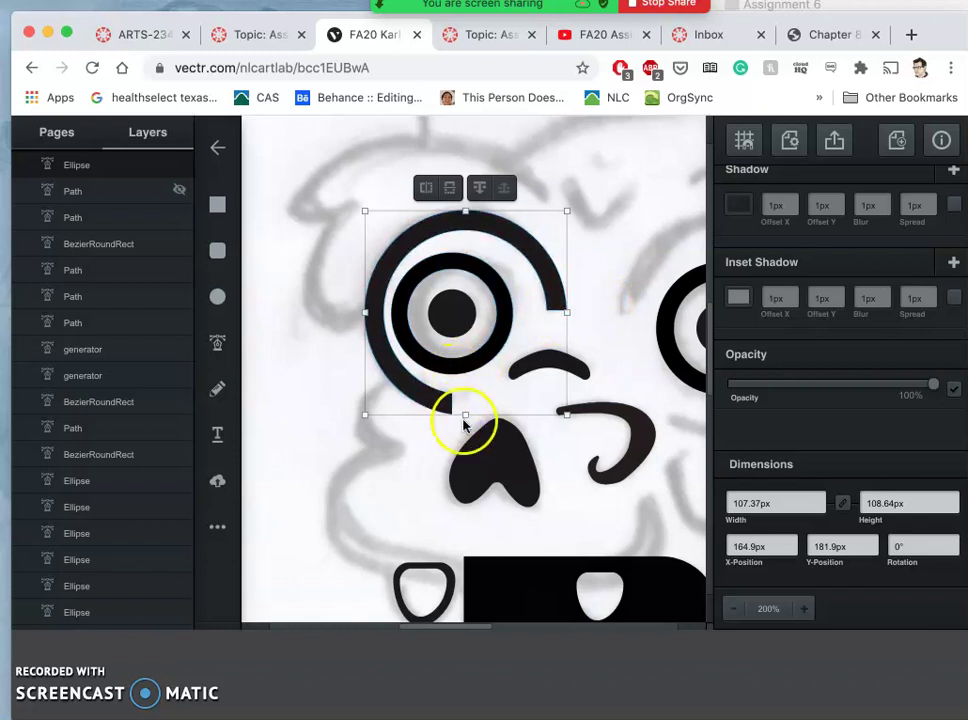
- Compare the new eye arc with the earlier path by toggling the visibility of both, leaving the earlier path hidden
key("super+minus")
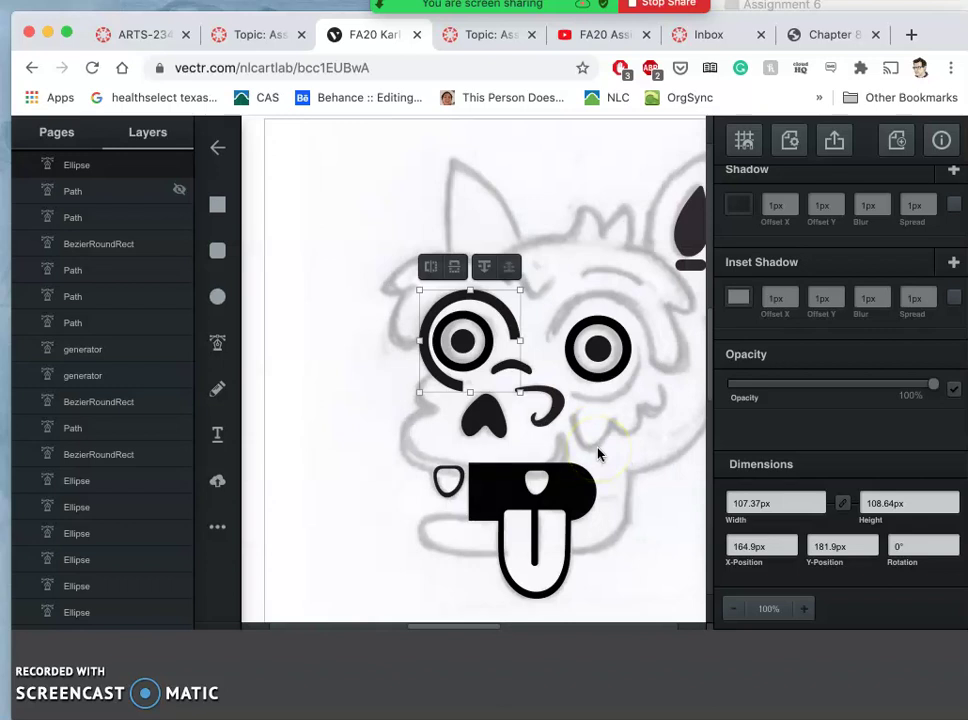
left_click(349, 391)
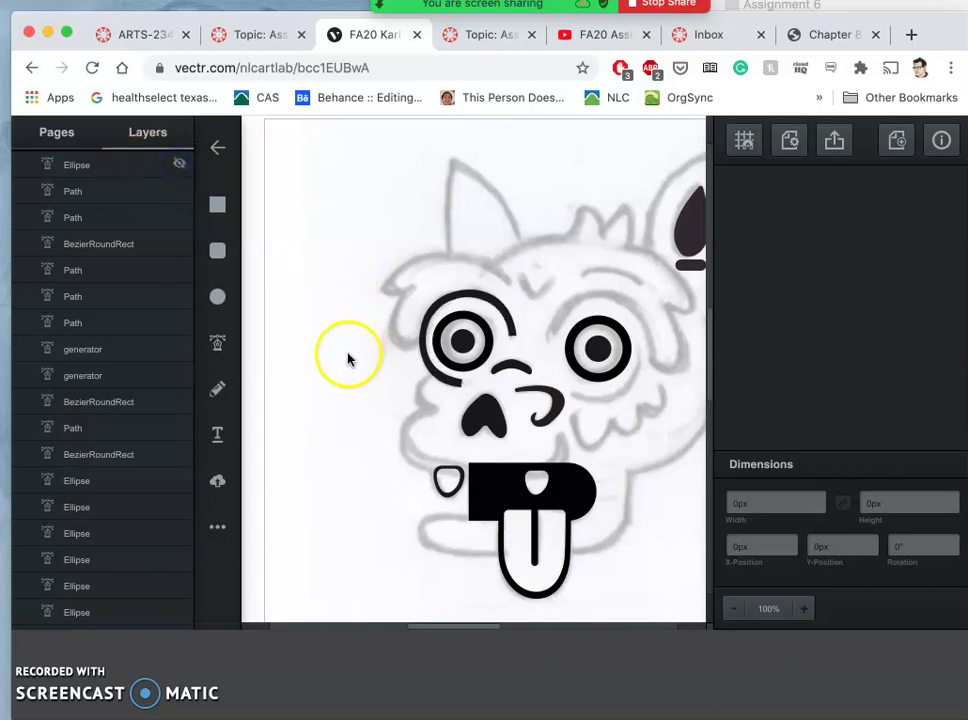
left_click(181, 192)
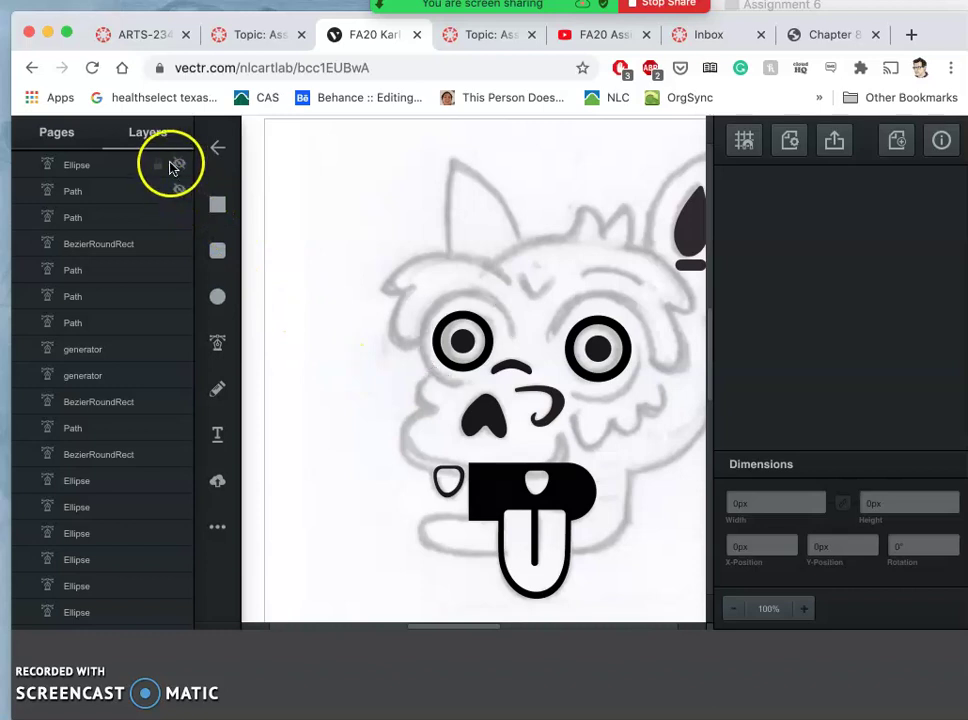
left_click(178, 167)
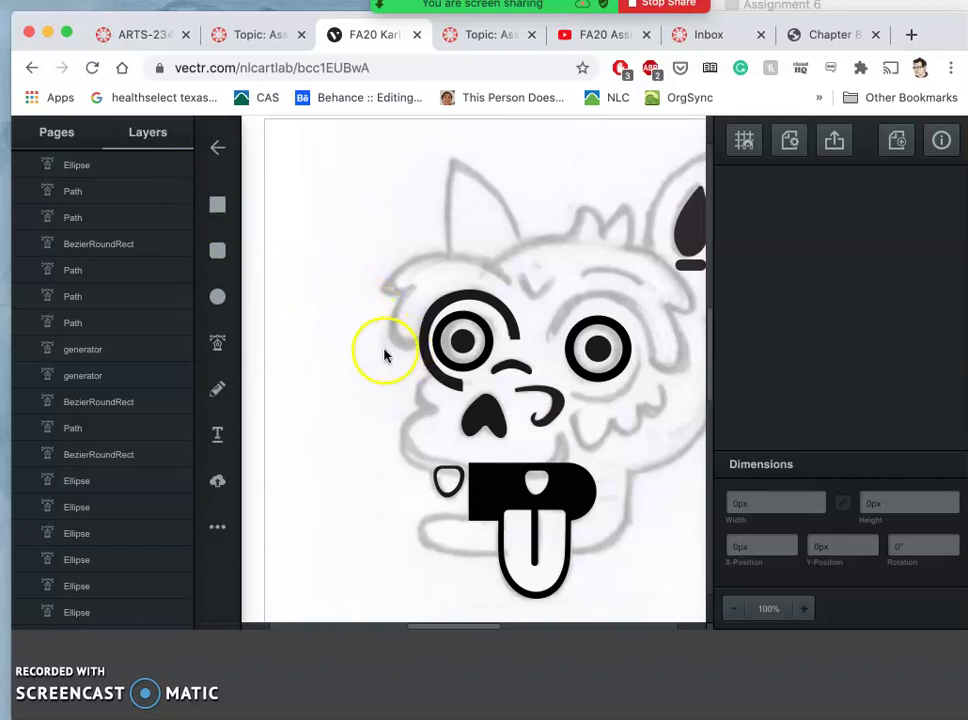
left_click(178, 191)
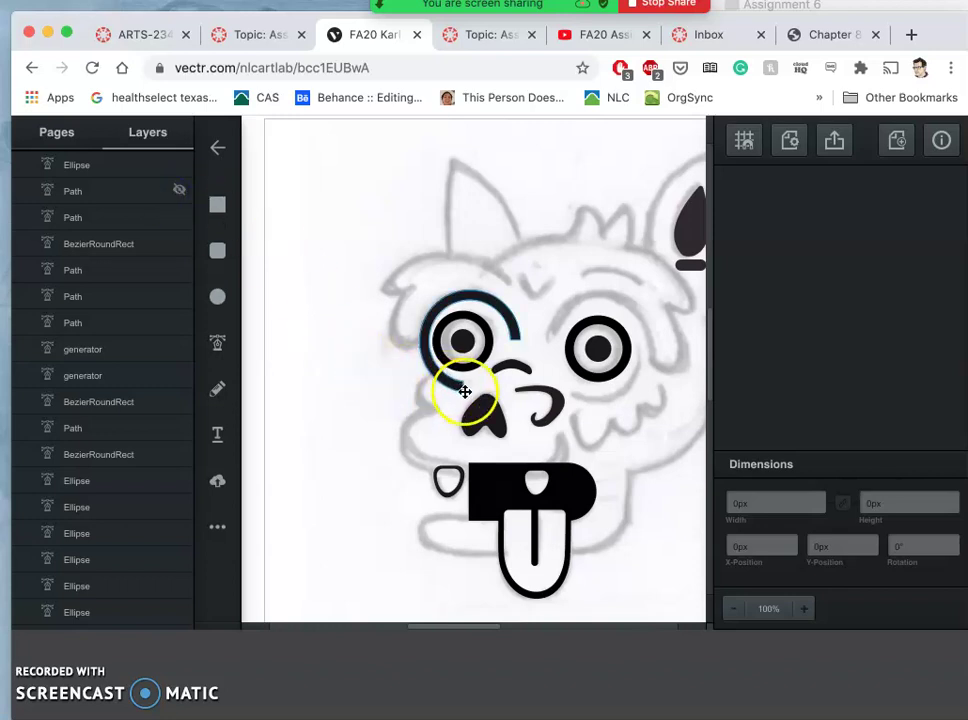
- Open the eye arc's combined shape for editing so its component circle and triangles can be adjusted
scroll(465, 391, "up", 5)
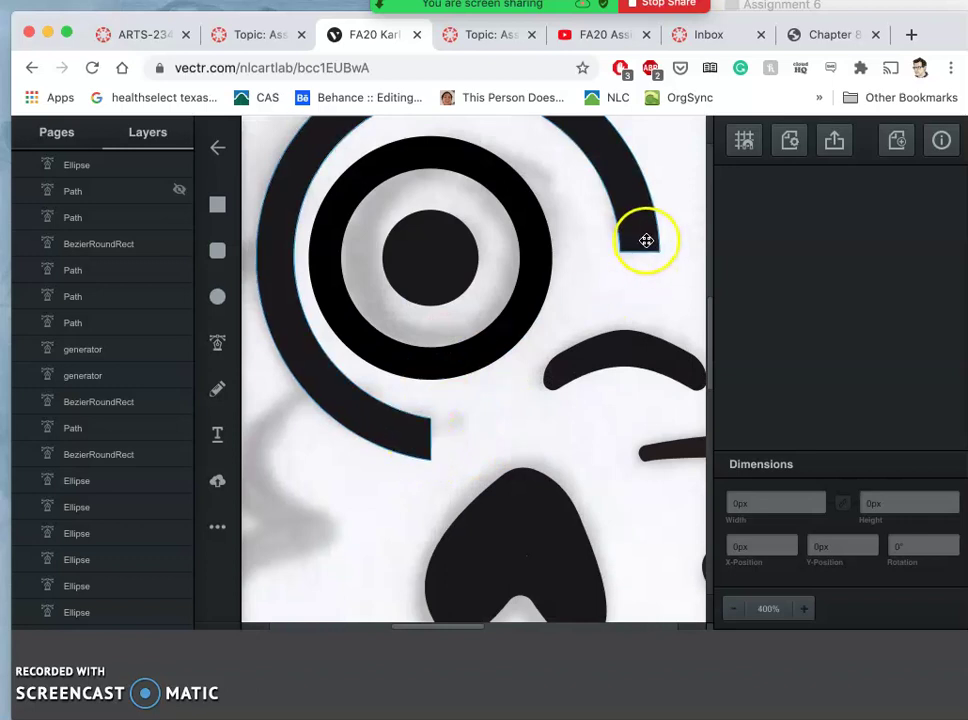
left_click(404, 438)
left_click(383, 428)
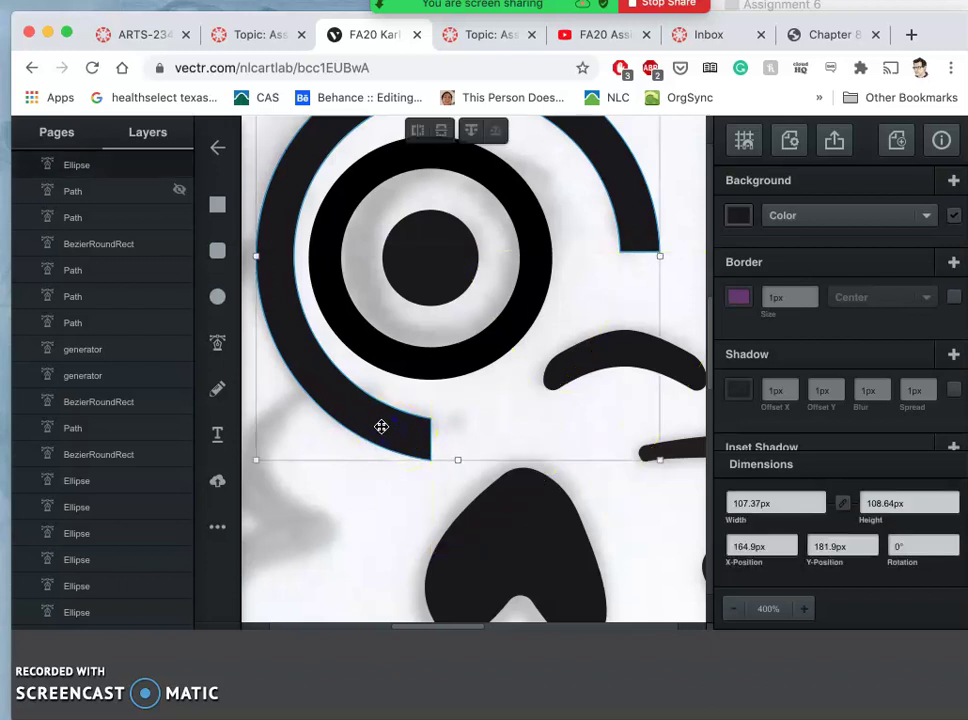
double_click(378, 423)
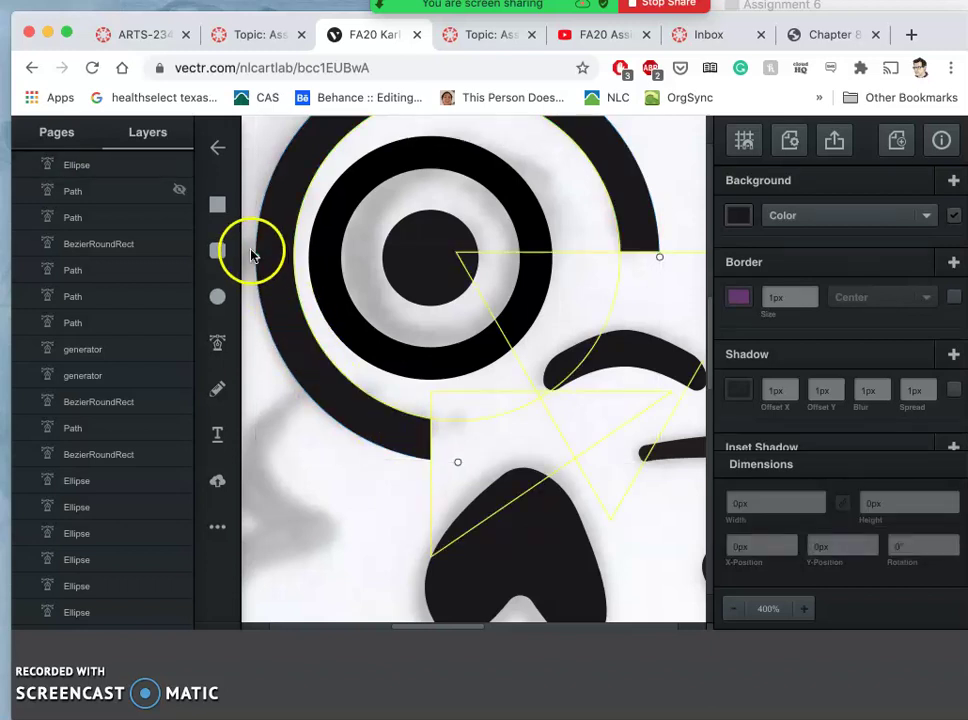
left_click(281, 277)
right_click(280, 279)
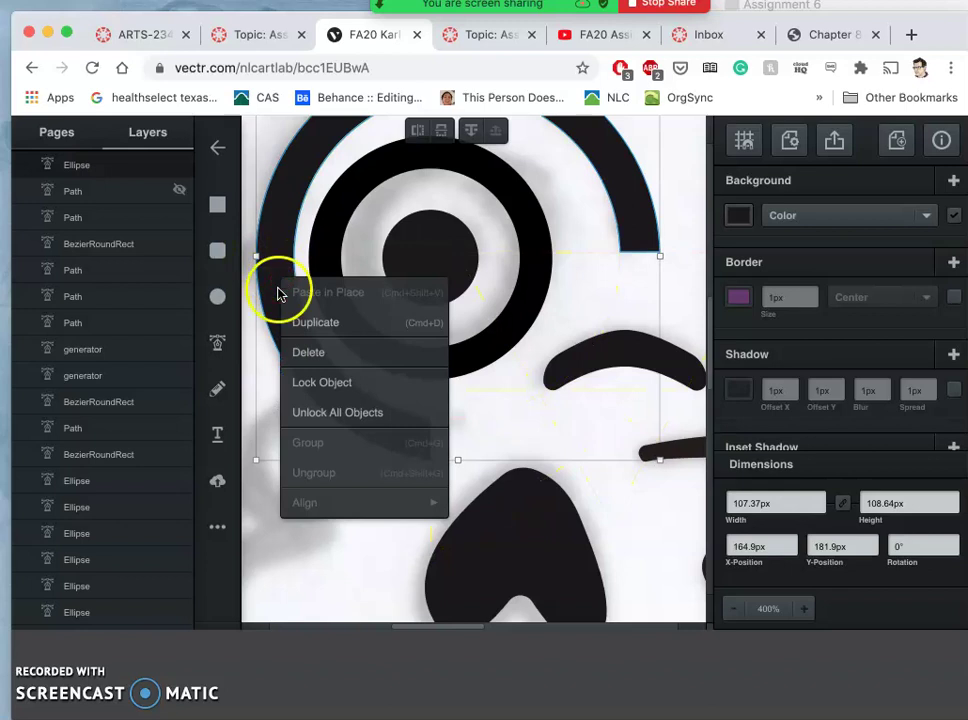
left_click(276, 297)
double_click(276, 298)
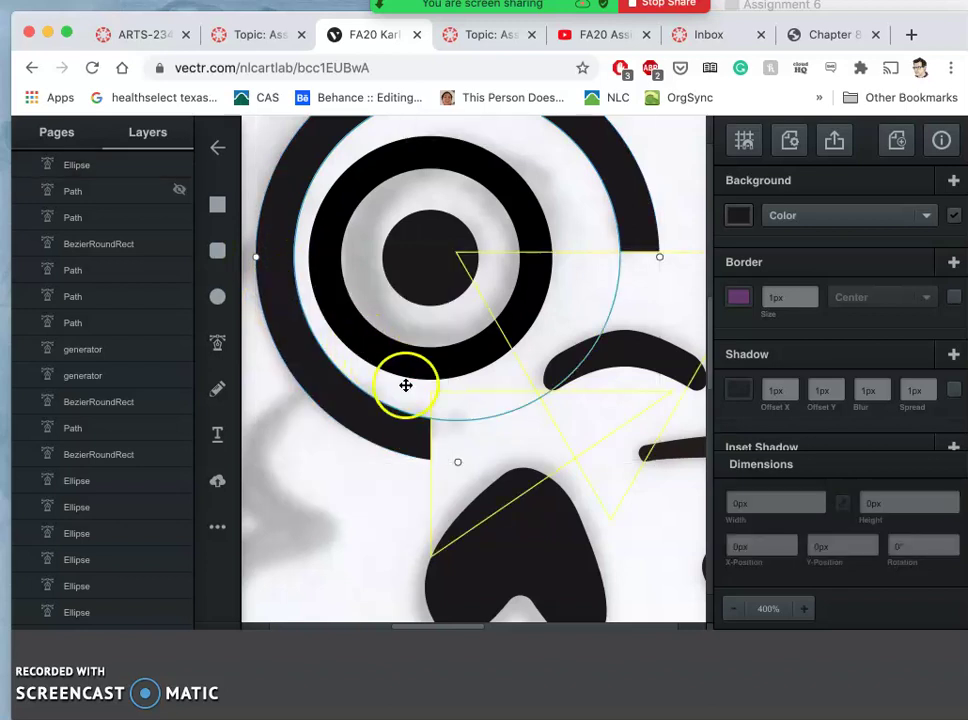
- Try removing the right triangle from the eye arc's combined shape, and undo the removal
left_click_drag(432, 413, 596, 283)
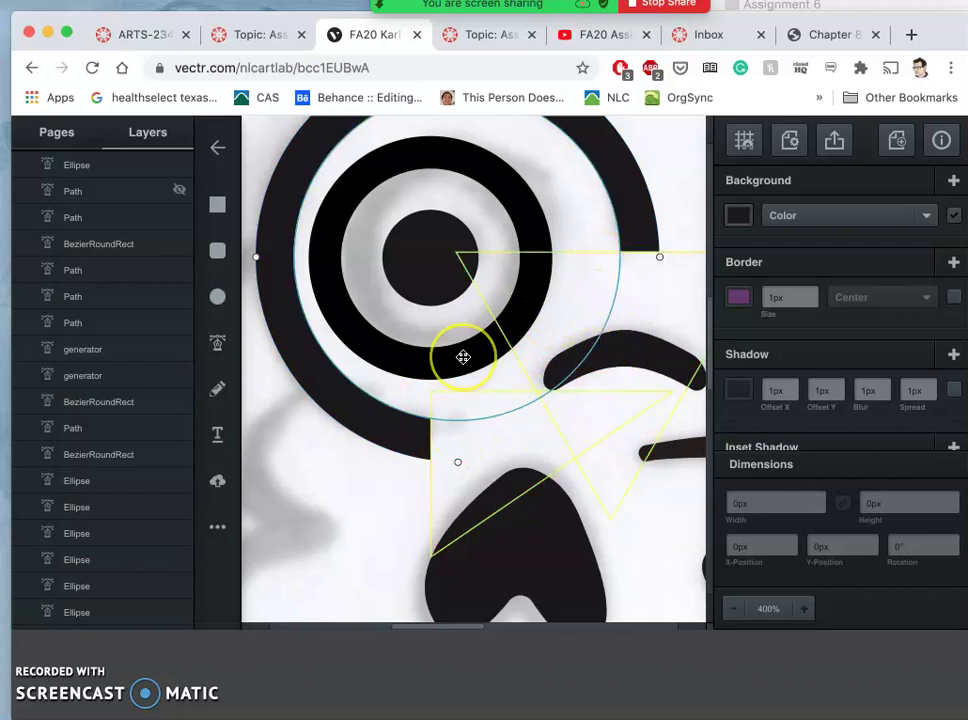
scroll(463, 357, "right", 1)
scroll(463, 357, "down", 1)
left_click(477, 404)
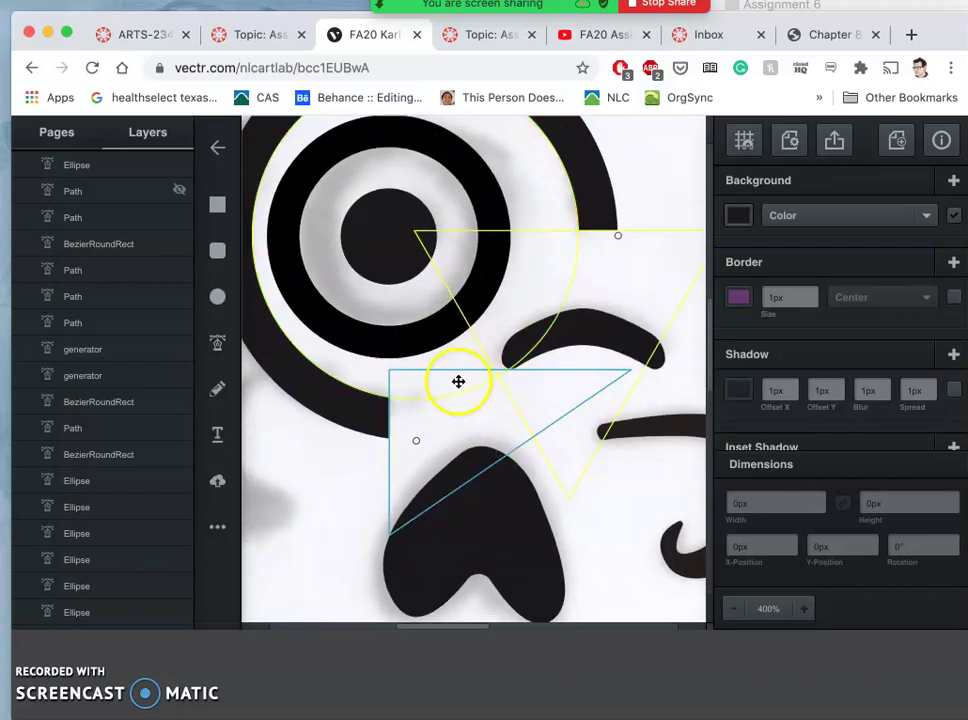
left_click(460, 372)
key("BackSpace")
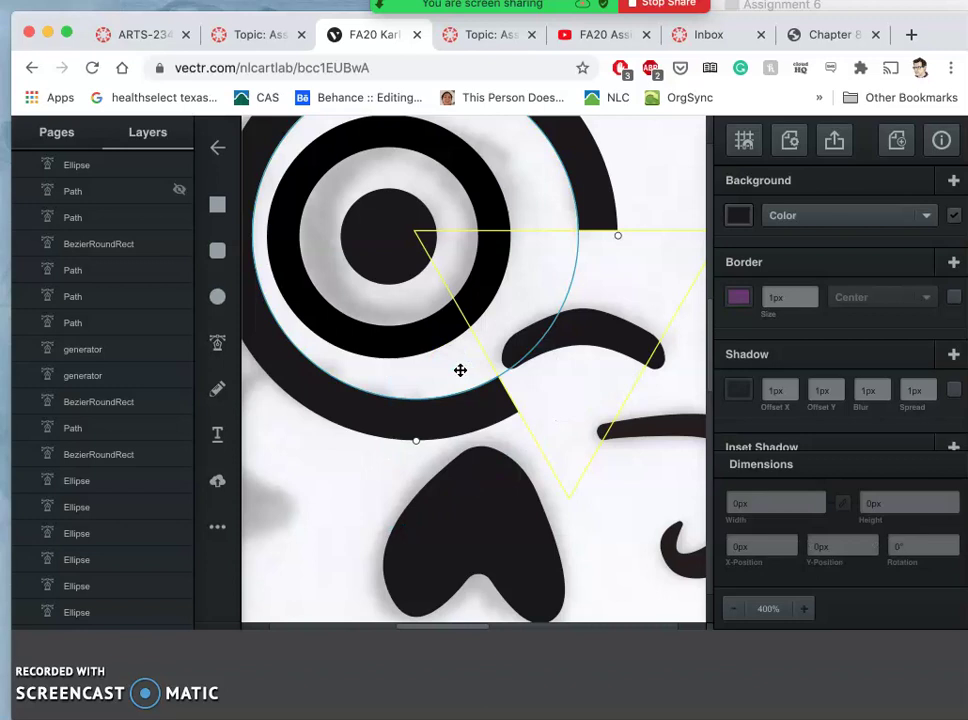
key("super+z")
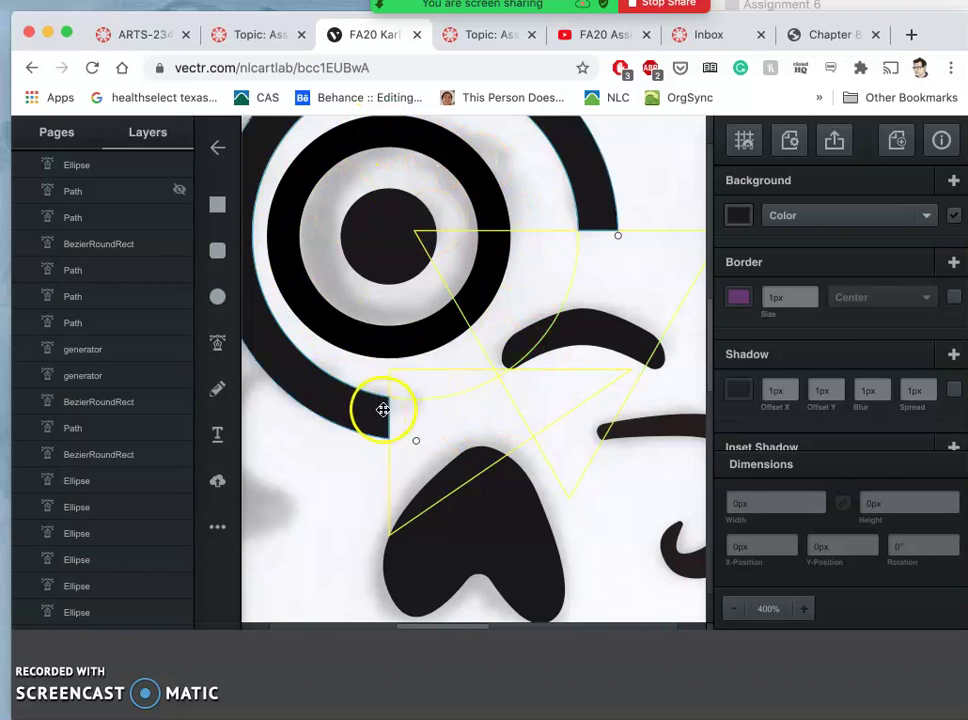
- Try reshaping the eye arc's outer circle by moving its edge points outward and inward, undoing each change
left_click(466, 343)
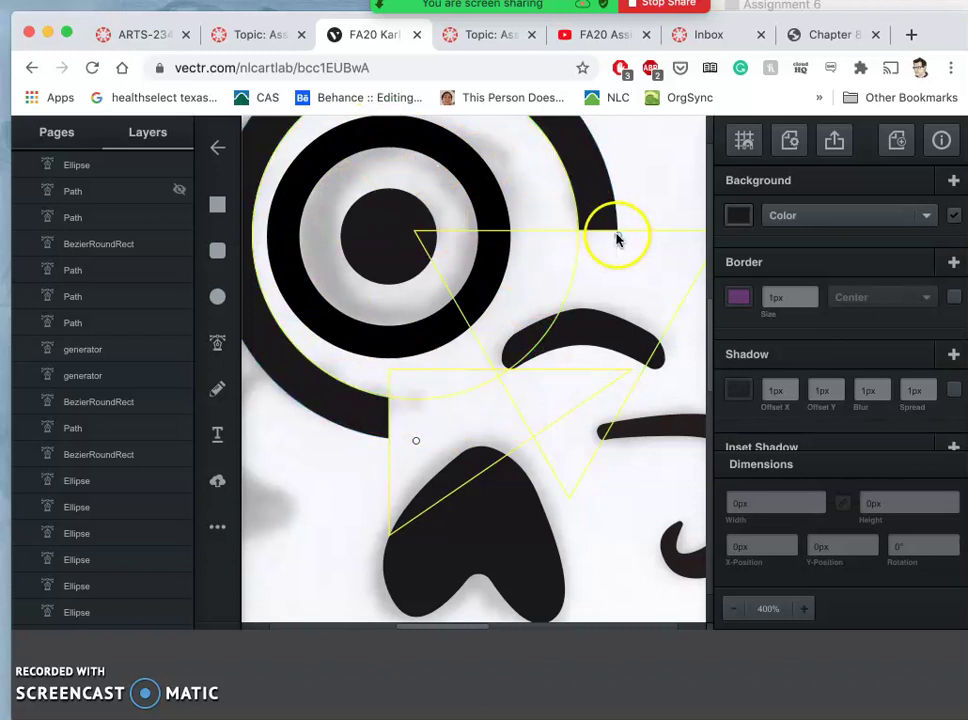
mouse_move(617, 236)
left_mouse_down()
mouse_move(605, 216)
mouse_move(629, 230)
mouse_move(640, 270)
mouse_move(629, 242)
left_mouse_up()
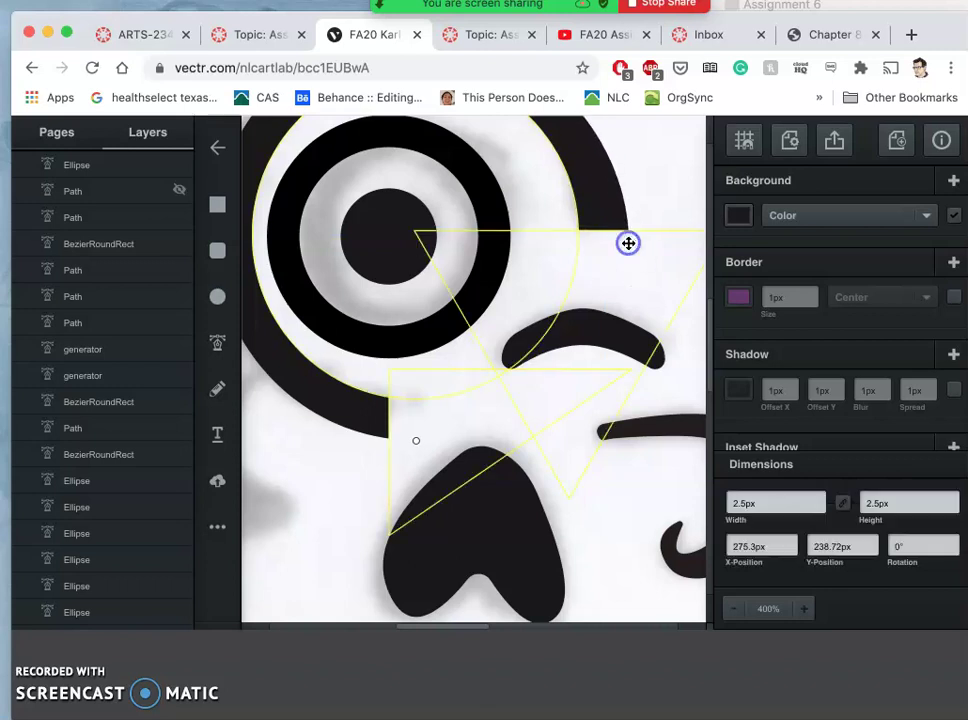
left_click(380, 417)
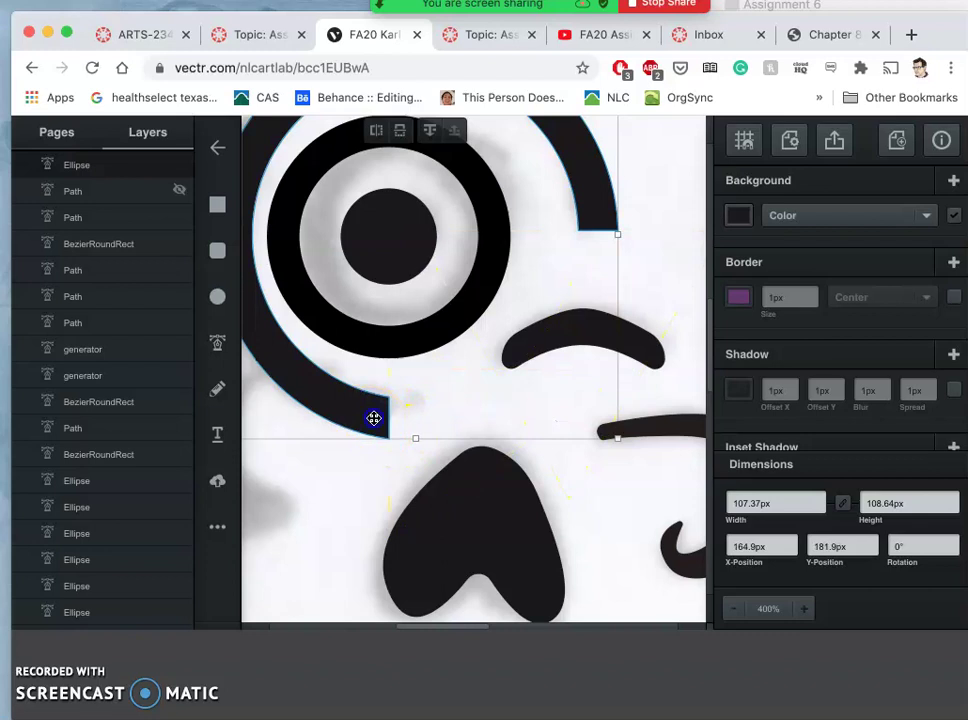
left_click(418, 445)
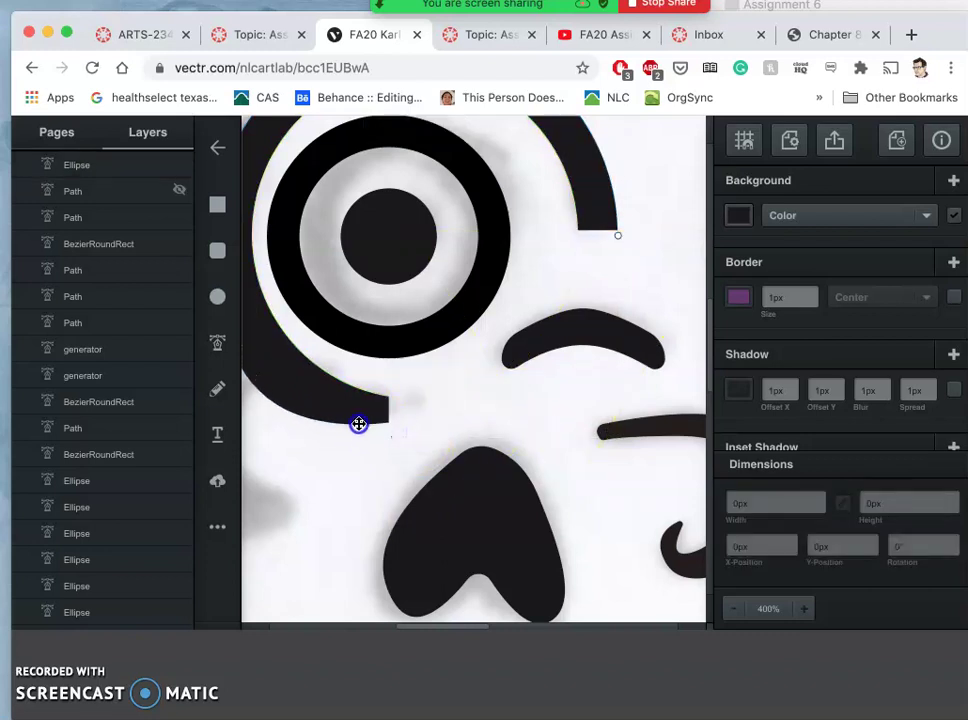
left_click(370, 428)
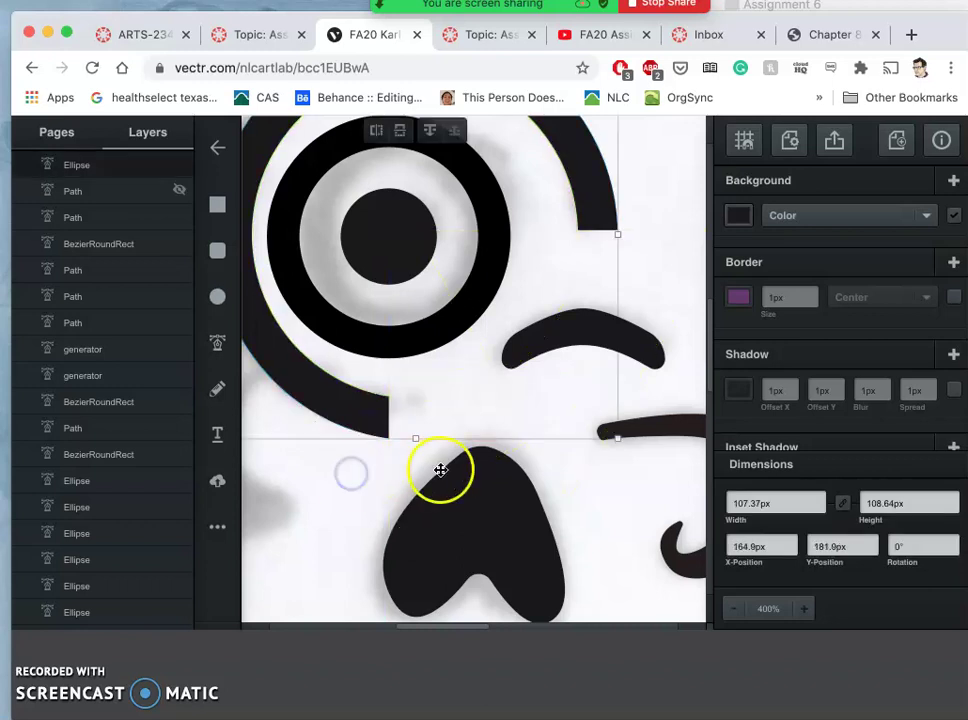
left_click(456, 498)
left_click(580, 500)
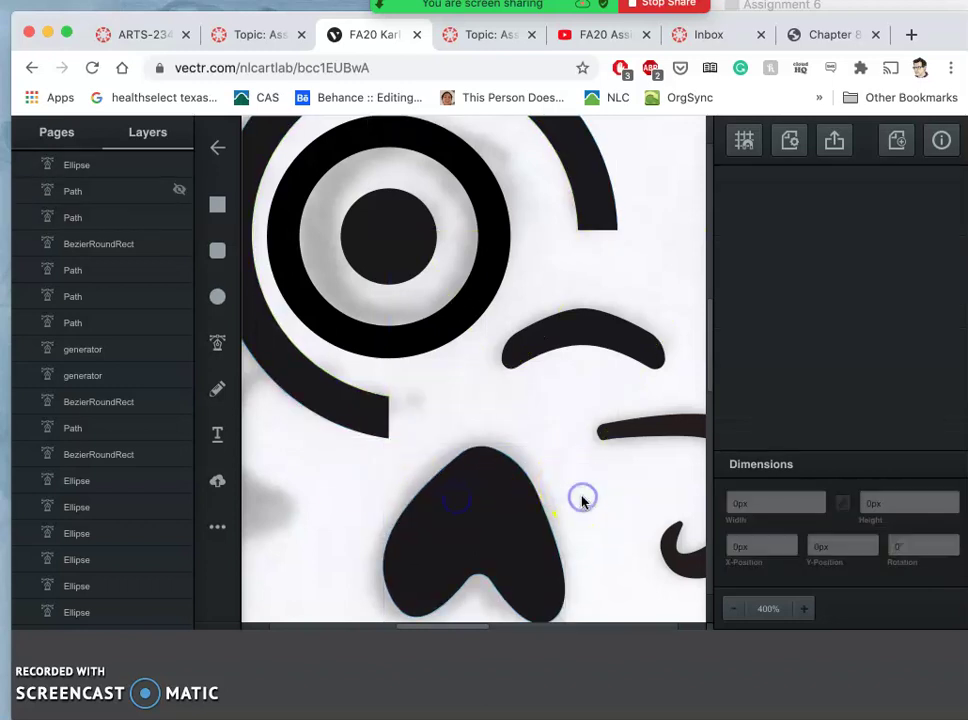
scroll(581, 502, "up", 1)
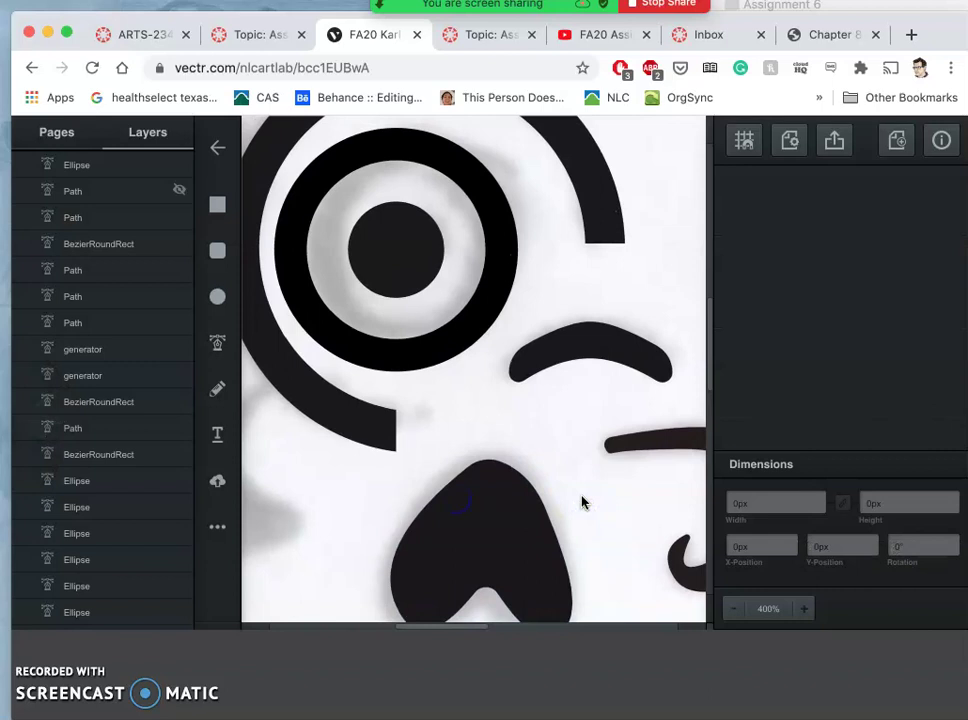
left_click(499, 478)
left_click(432, 388)
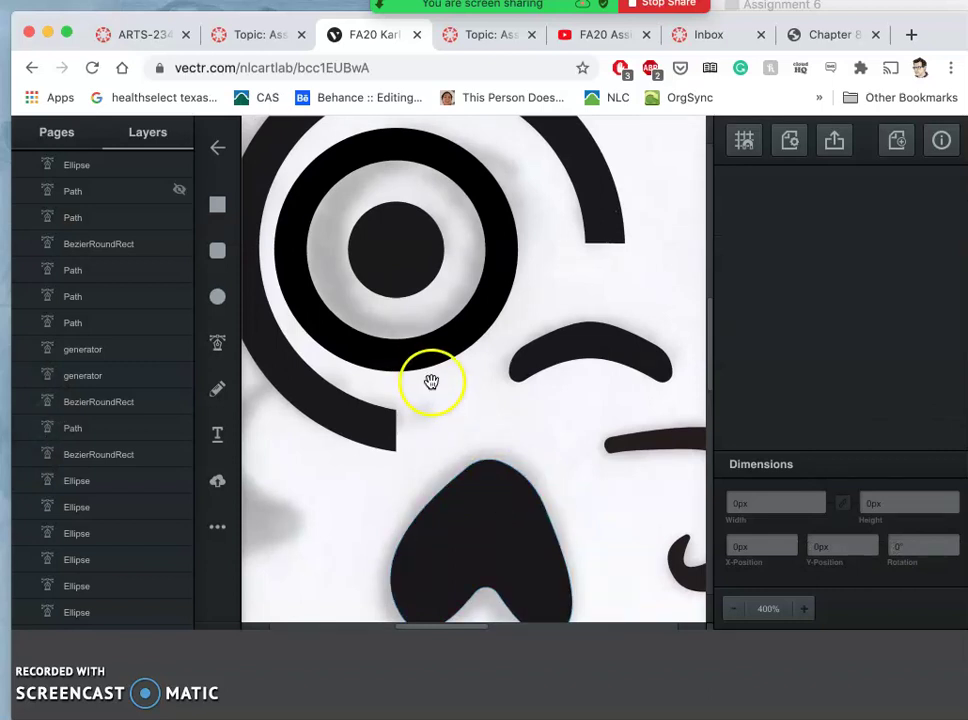
scroll(545, 522, "up", 5)
scroll(545, 522, "left", 3)
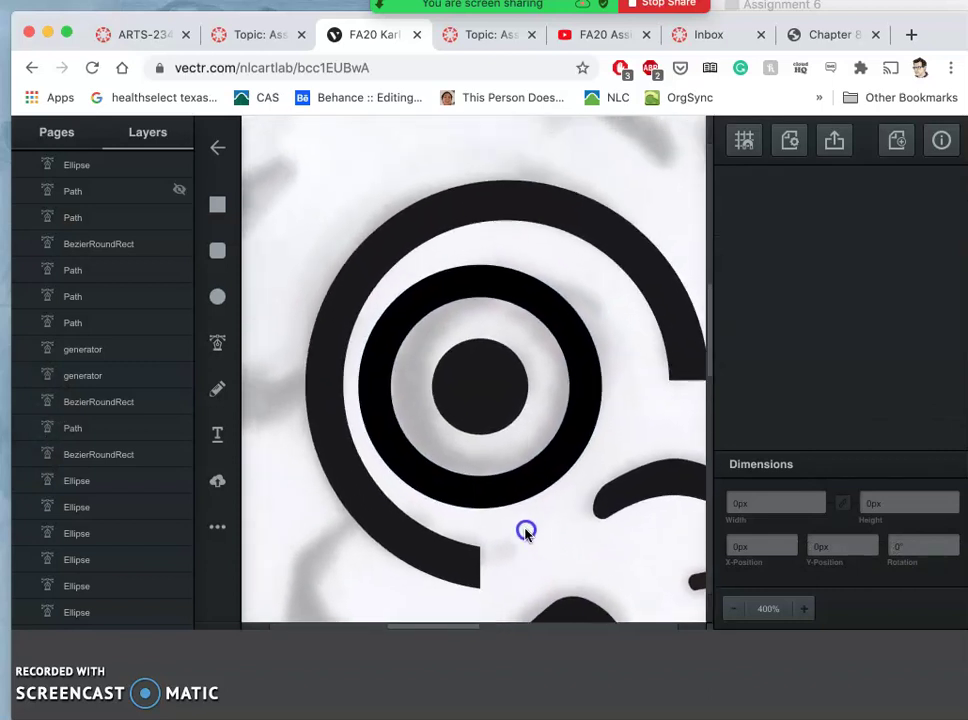
scroll(495, 467, "down", 1)
left_click(492, 462)
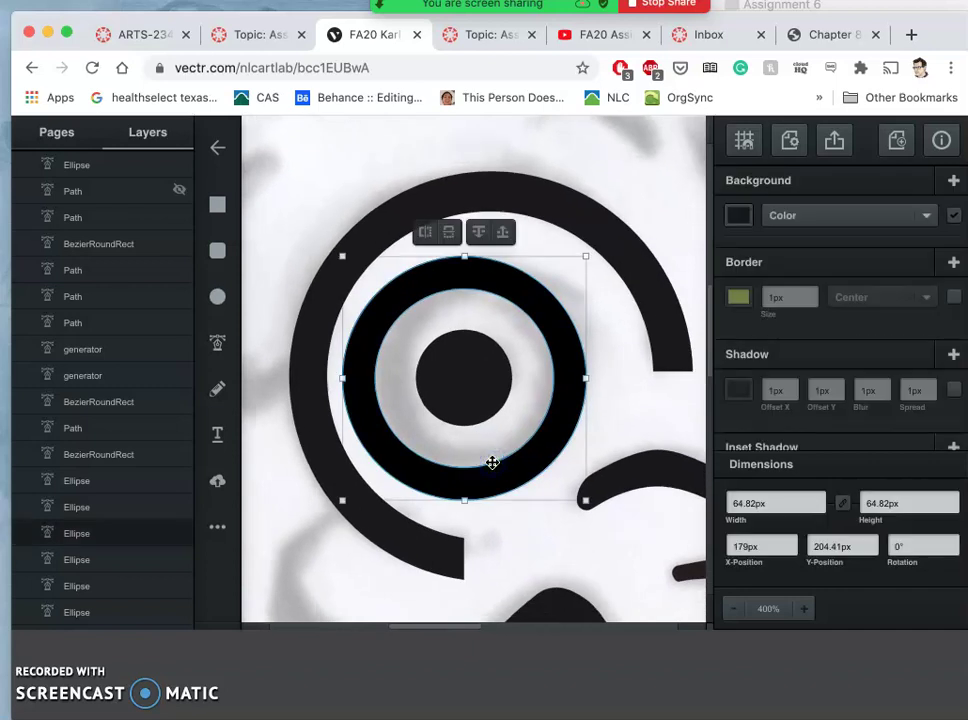
left_click(490, 484)
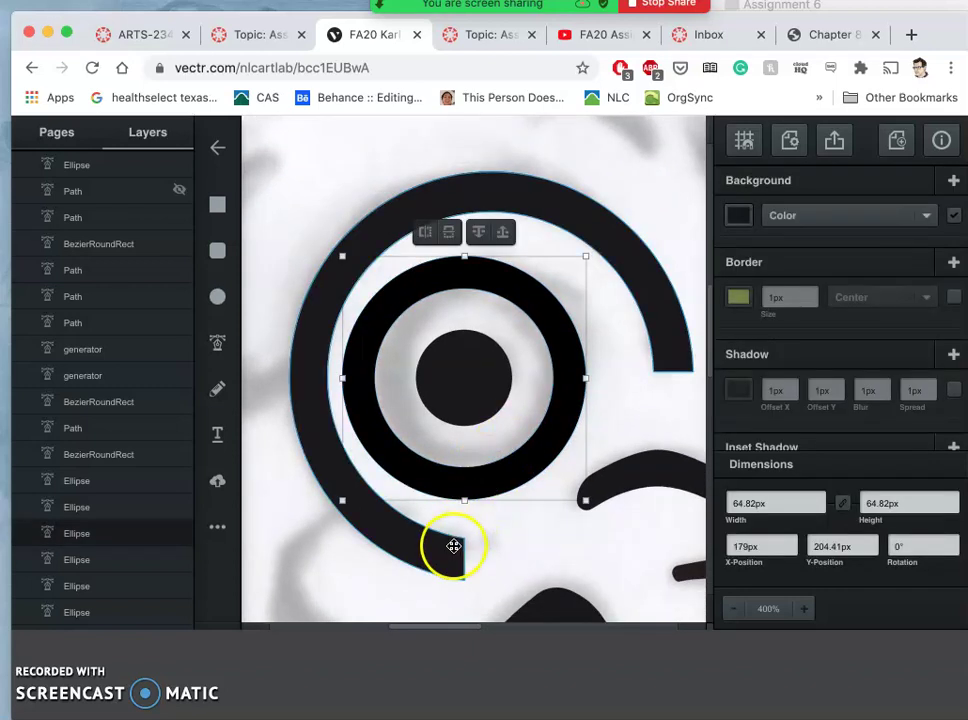
left_click(404, 588)
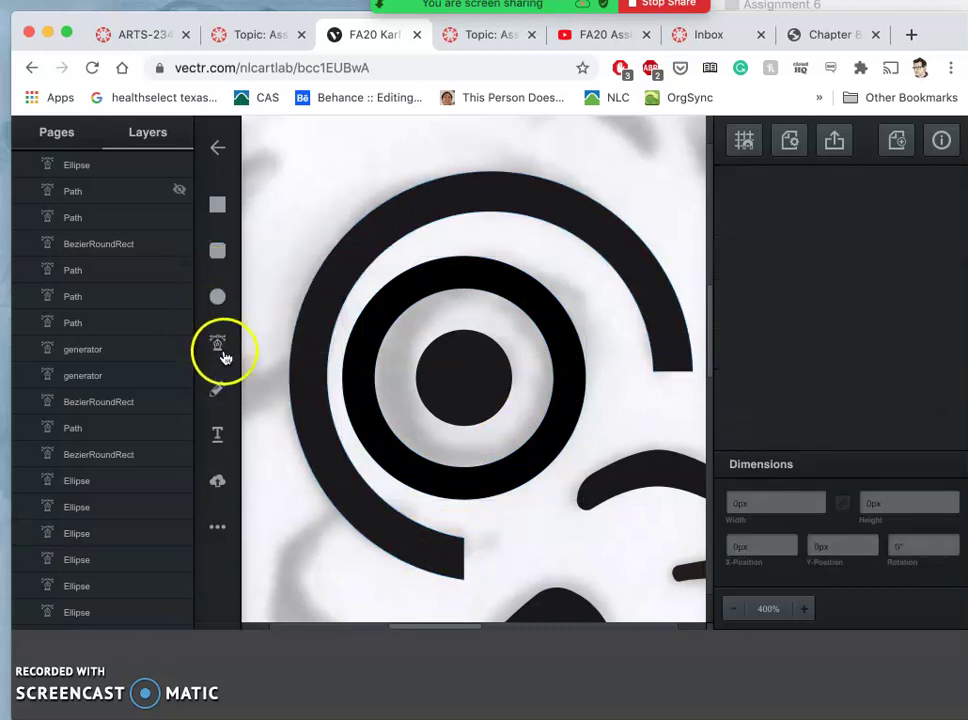
left_click(219, 481)
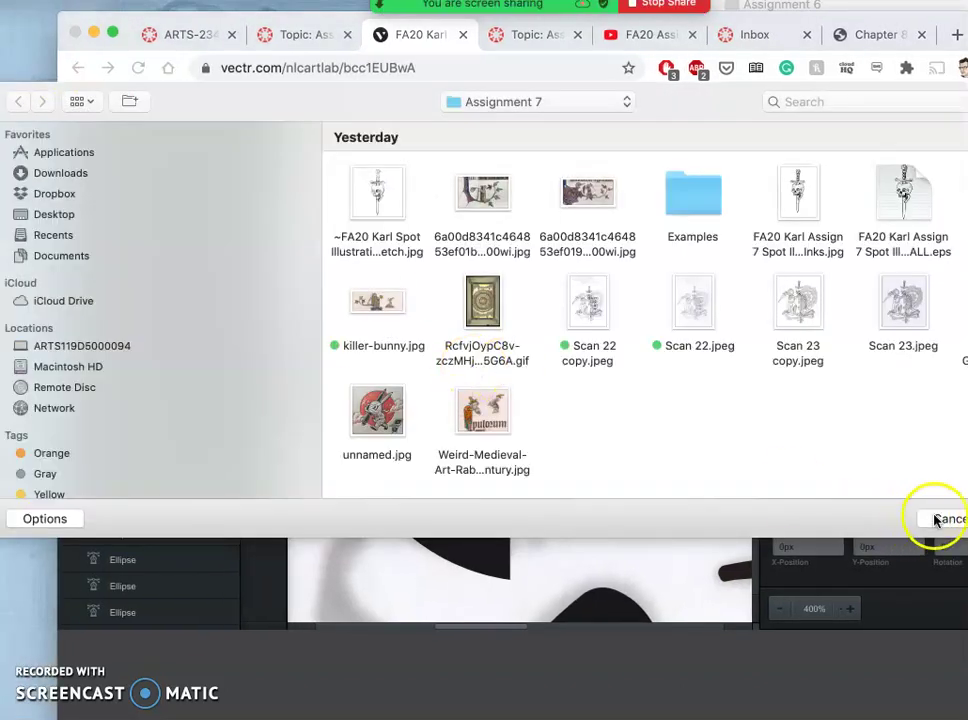
left_click(940, 519)
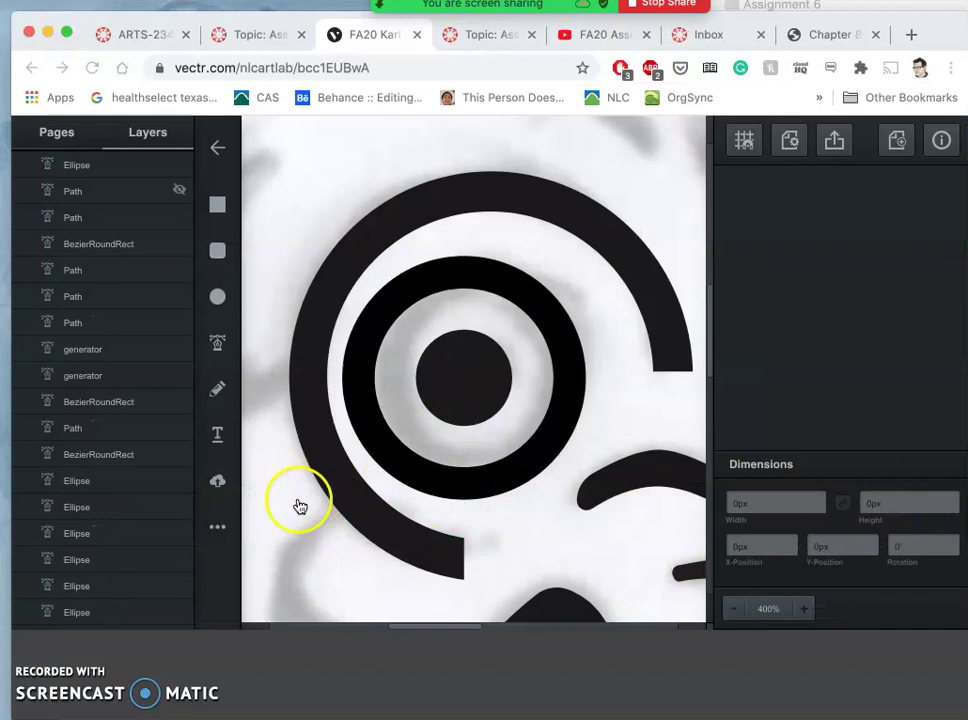
- Draw a white triangle about 30 by 23 px over the eye arc's lower end and rotate it to about 349°
left_click(218, 529)
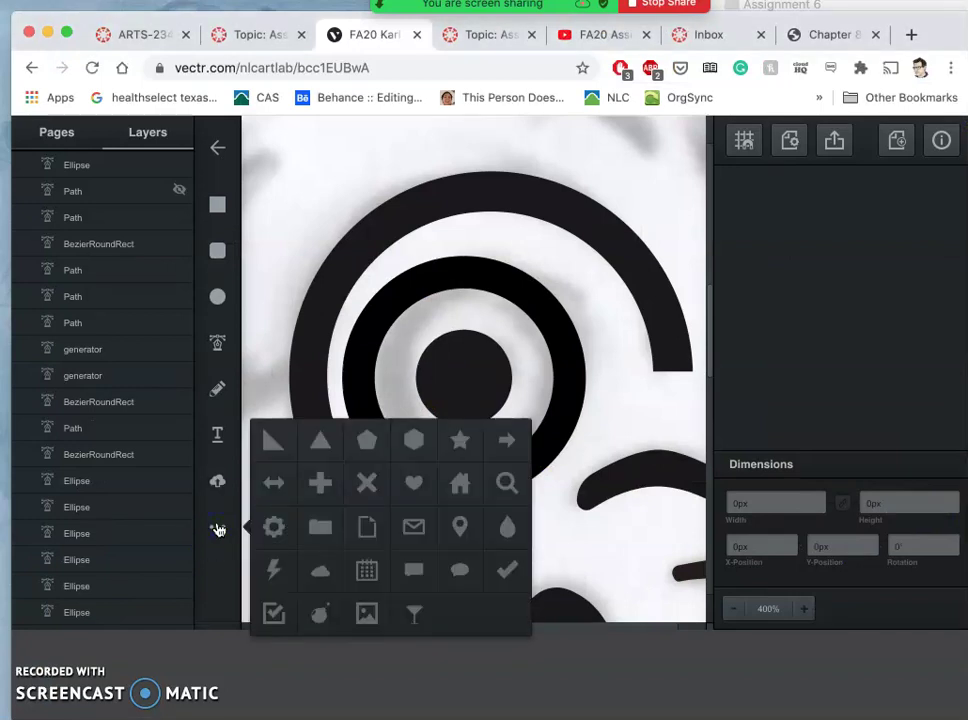
left_click(319, 441)
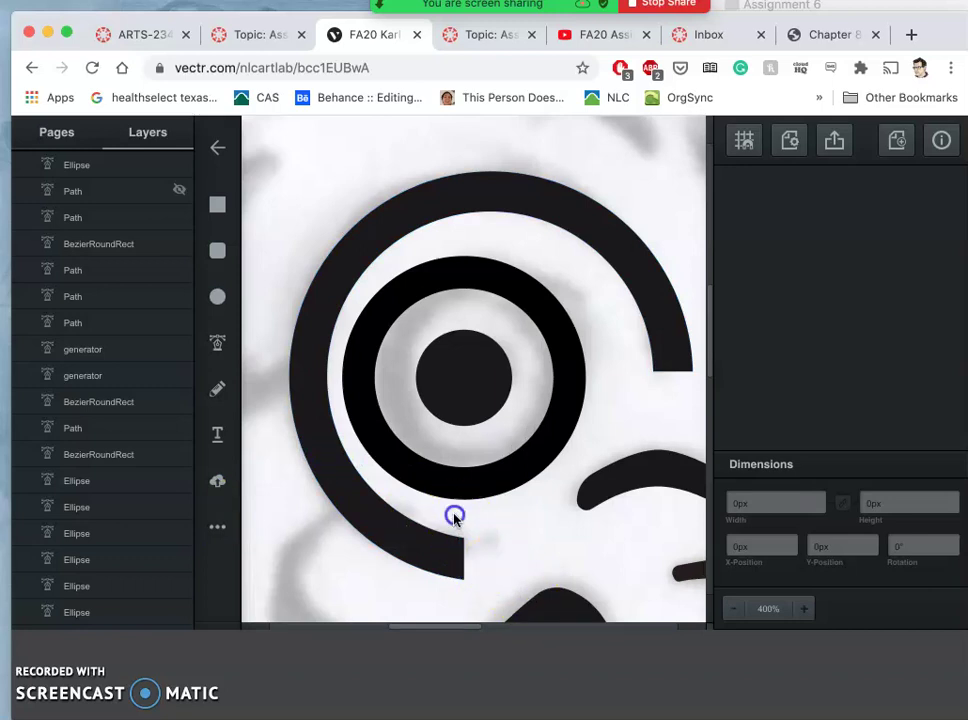
mouse_move(455, 516)
left_mouse_down()
mouse_move(468, 554)
mouse_move(528, 597)
mouse_move(485, 568)
left_mouse_up()
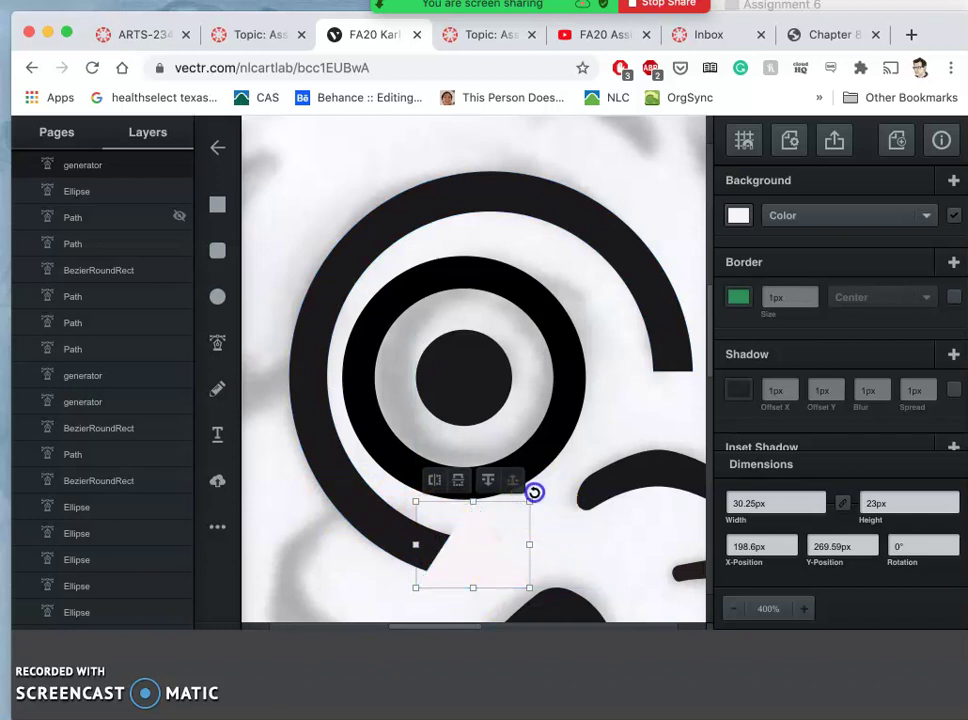
mouse_move(534, 492)
left_mouse_down()
mouse_move(517, 477)
mouse_move(531, 486)
left_mouse_up()
left_click(503, 563)
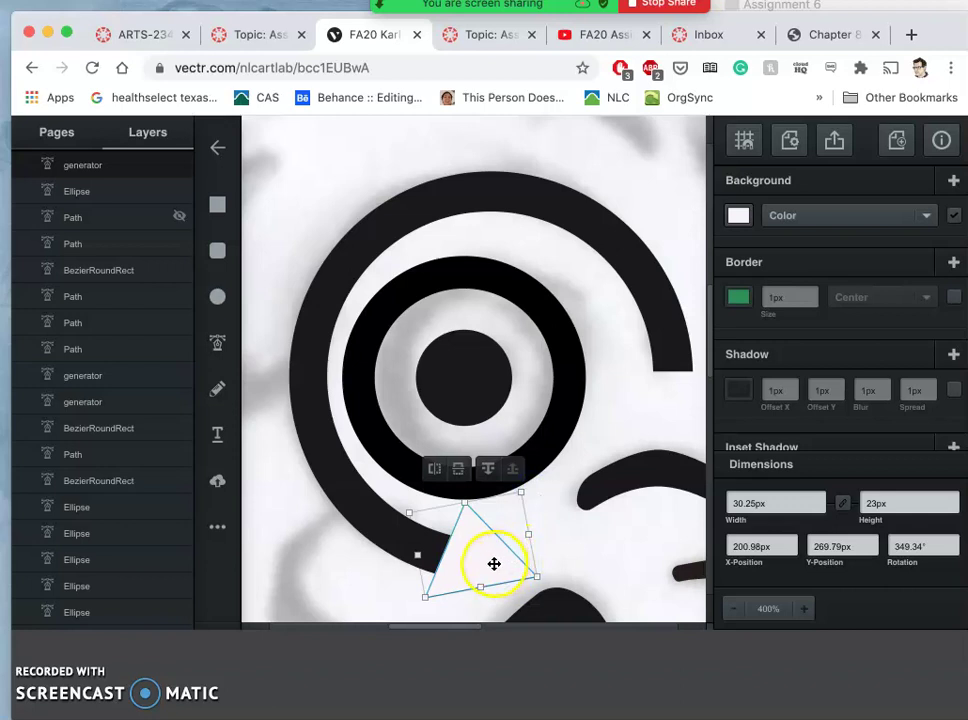
- Subtract the rotated triangle from the eye arc to cut its lower end at an angle, and deselect the arc
left_click(417, 557)
left_click(380, 527)
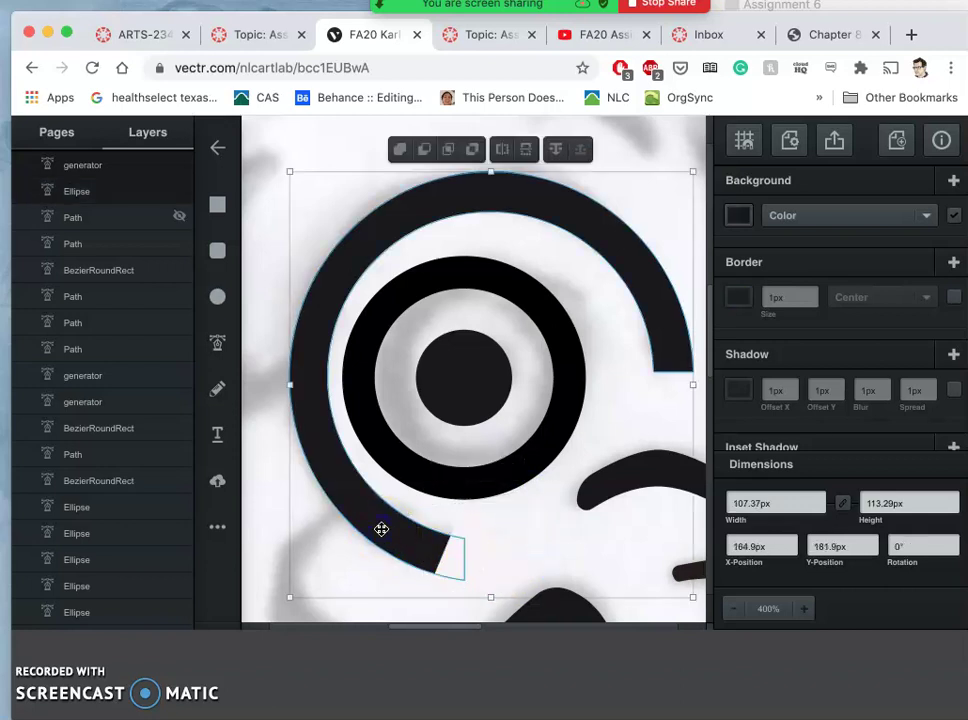
left_click(446, 248)
left_click(423, 150)
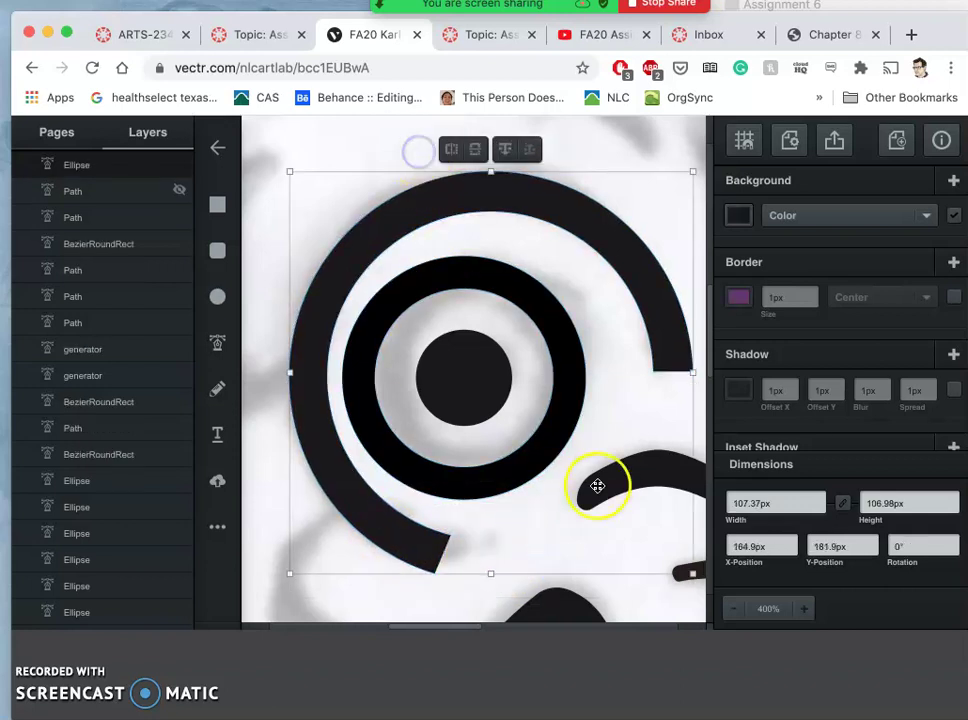
scroll(519, 505, "down", 10)
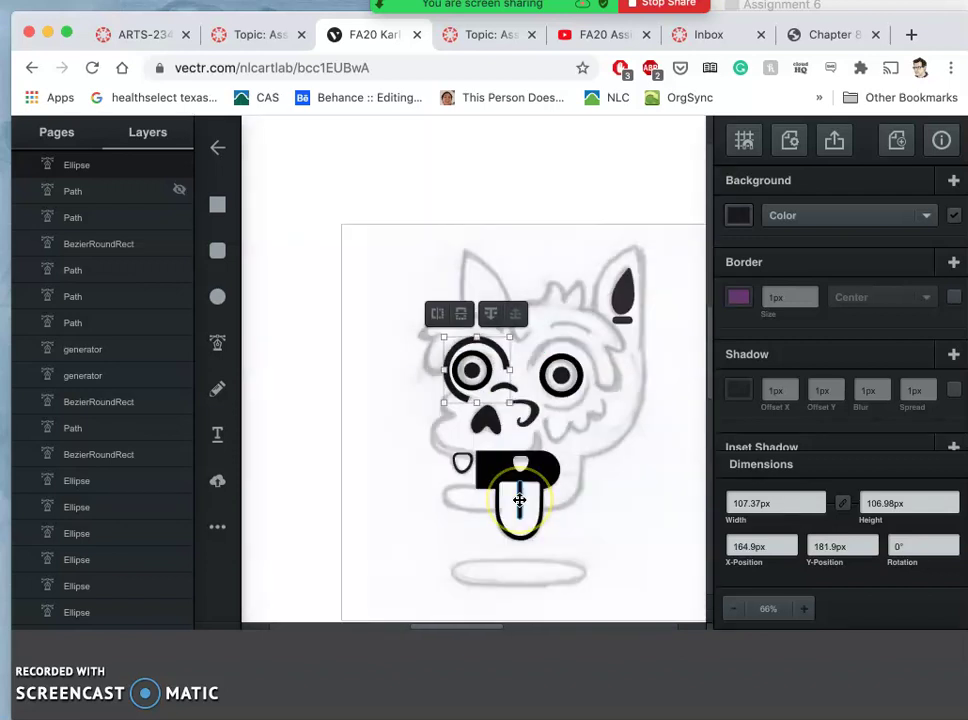
scroll(519, 500, "up", 5)
left_click(628, 404)
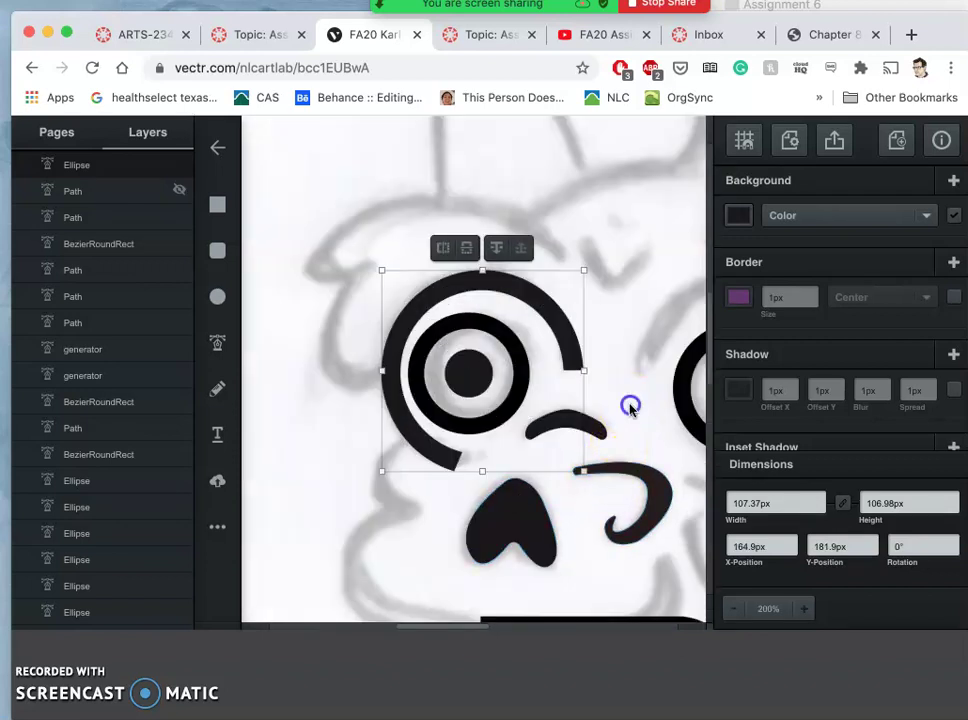
left_click(670, 420)
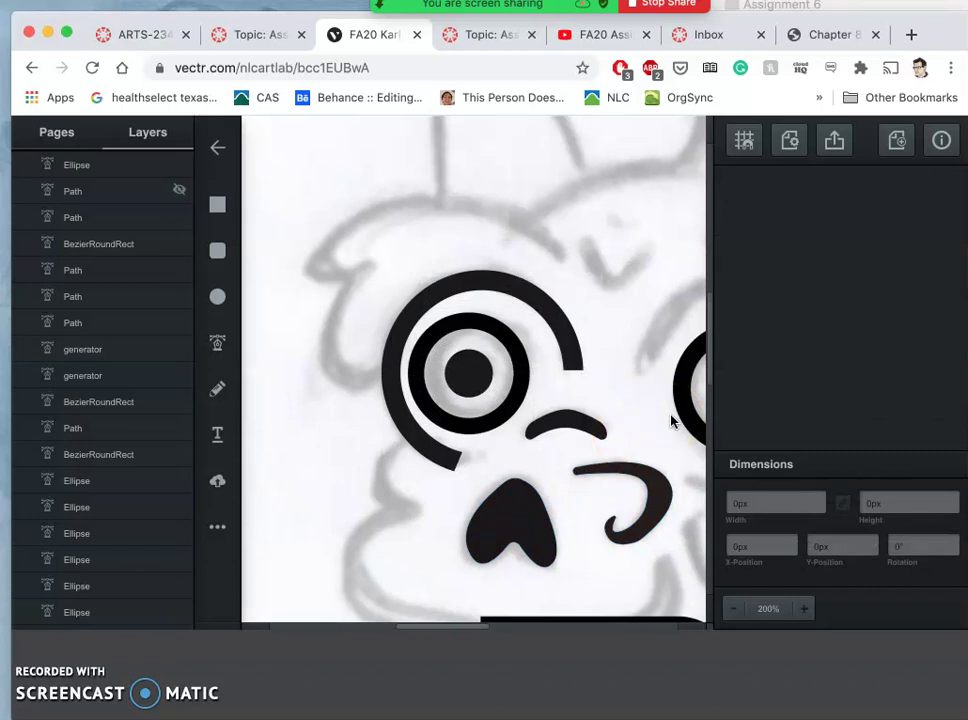
- Duplicate the trimmed eye arc and move the copy over the other eye, at about X 288 px and Y 156 px
scroll(670, 420, "right", 5)
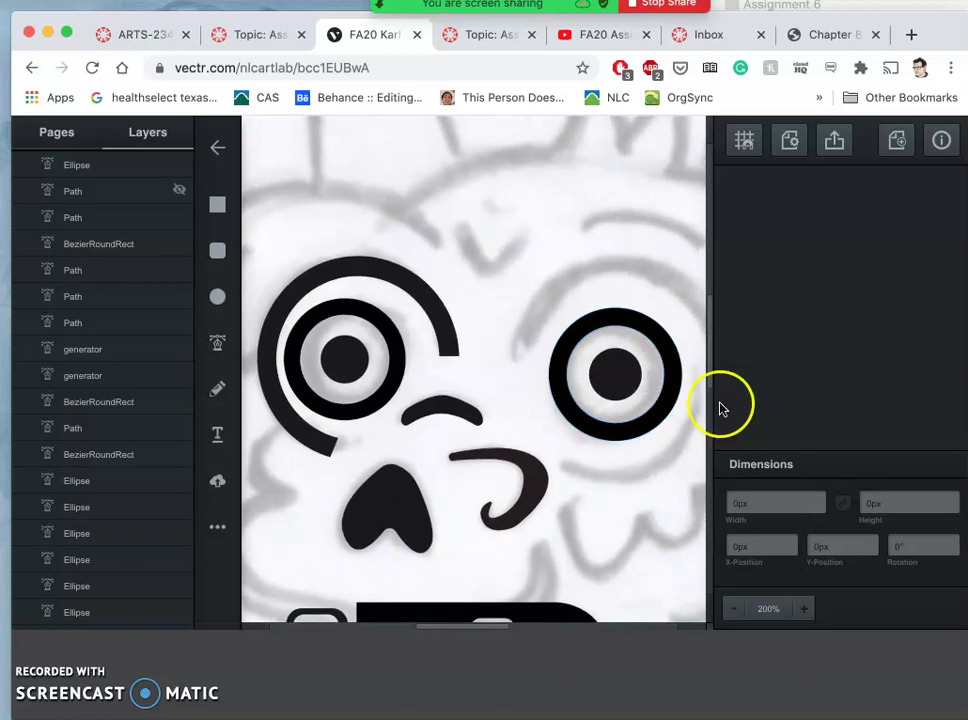
left_click(615, 430)
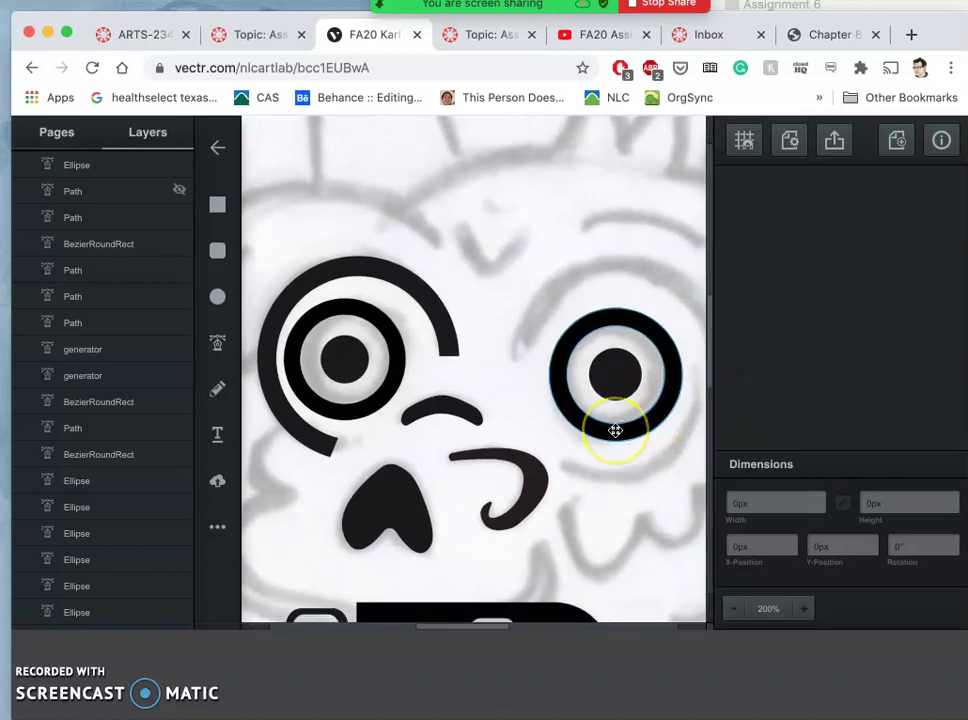
key("super+minus")
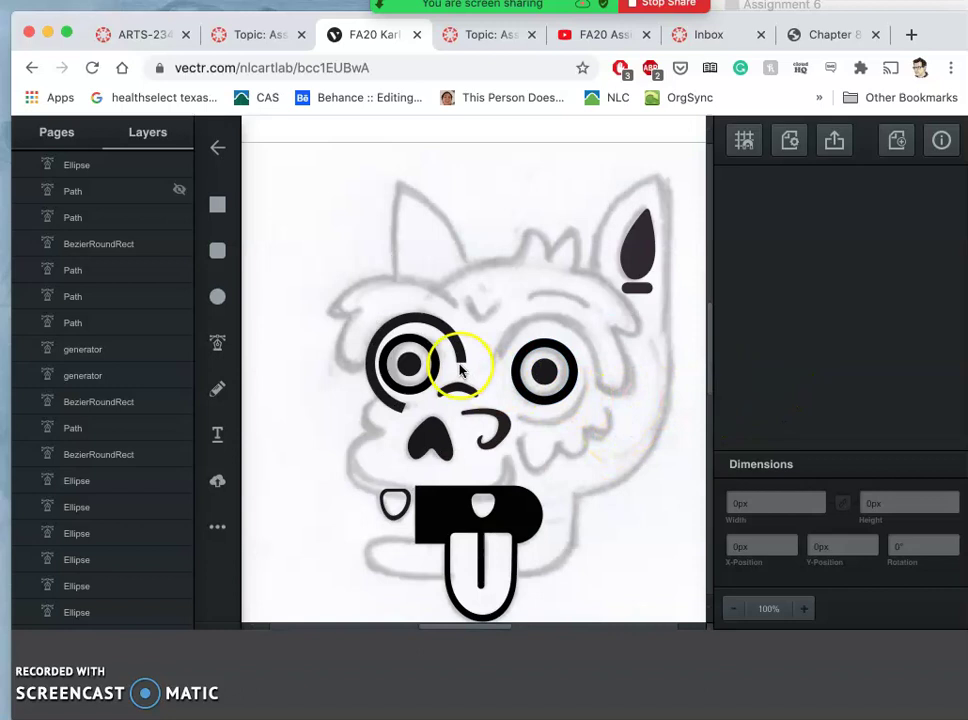
left_click(460, 352)
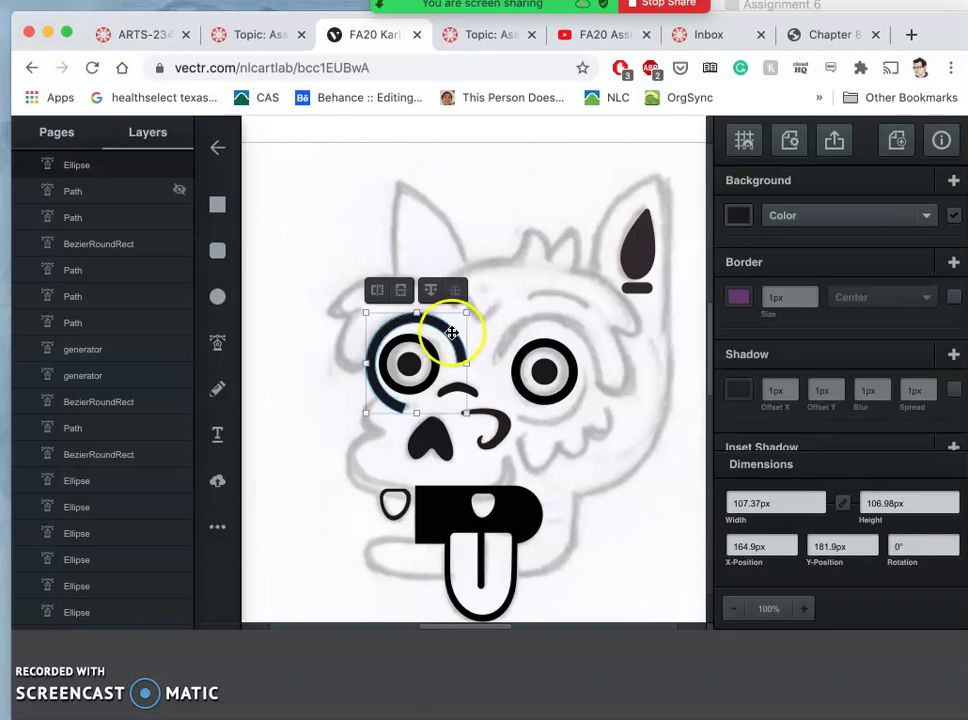
right_click(452, 334)
left_click(476, 380)
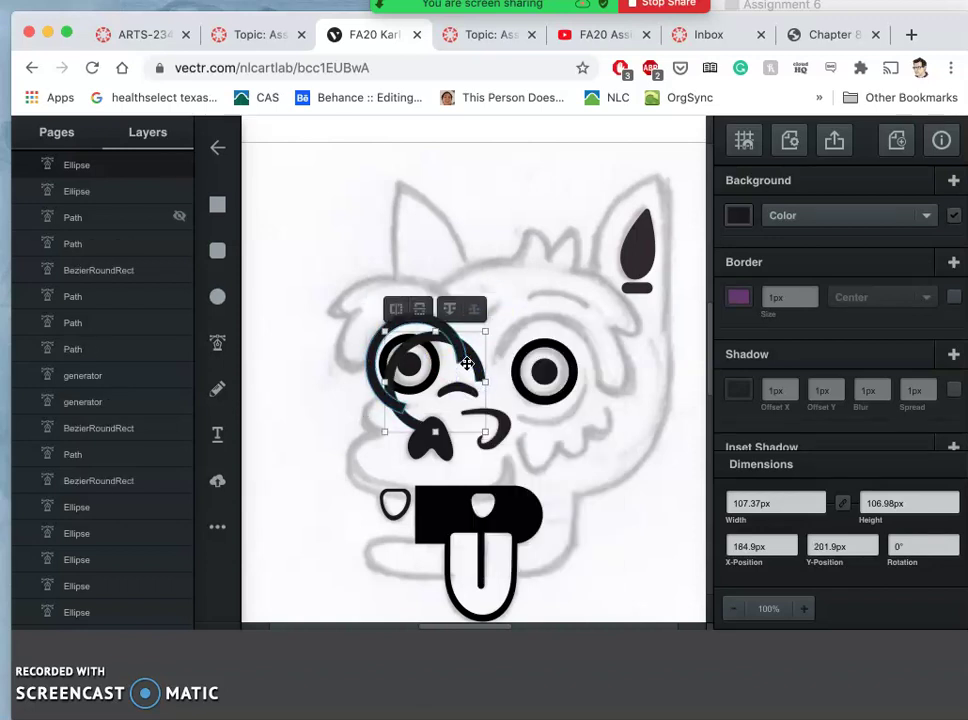
left_click_drag(469, 353, 572, 307)
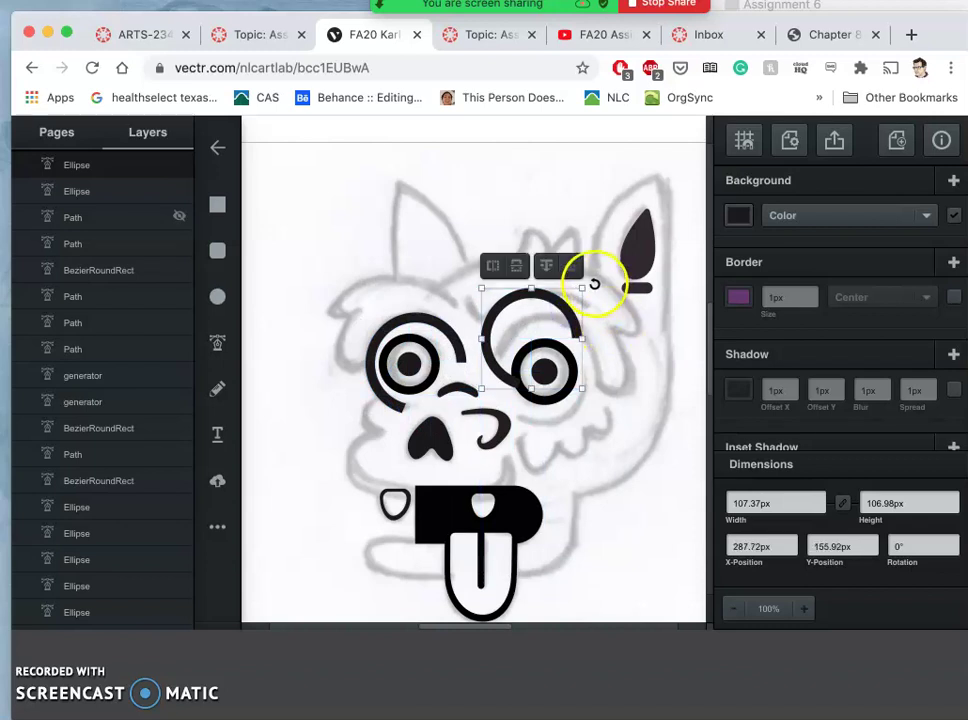
- Rotate the copied eye arc to about 89° and move it around the other eye, at about X 302 px and Y 185 px
left_click(594, 284)
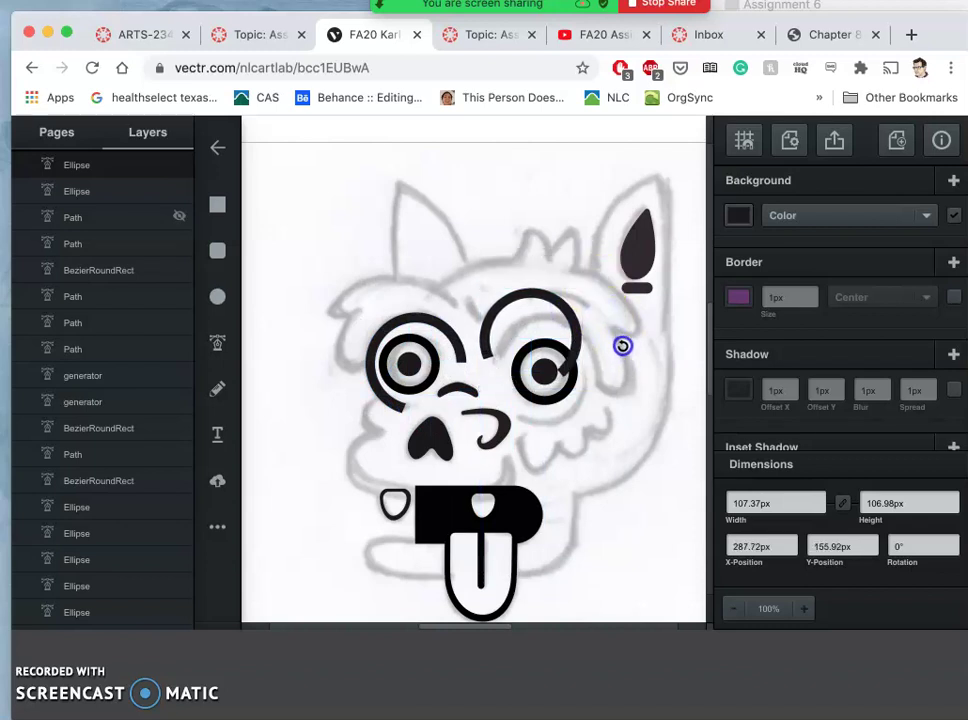
left_click_drag(622, 345, 571, 403)
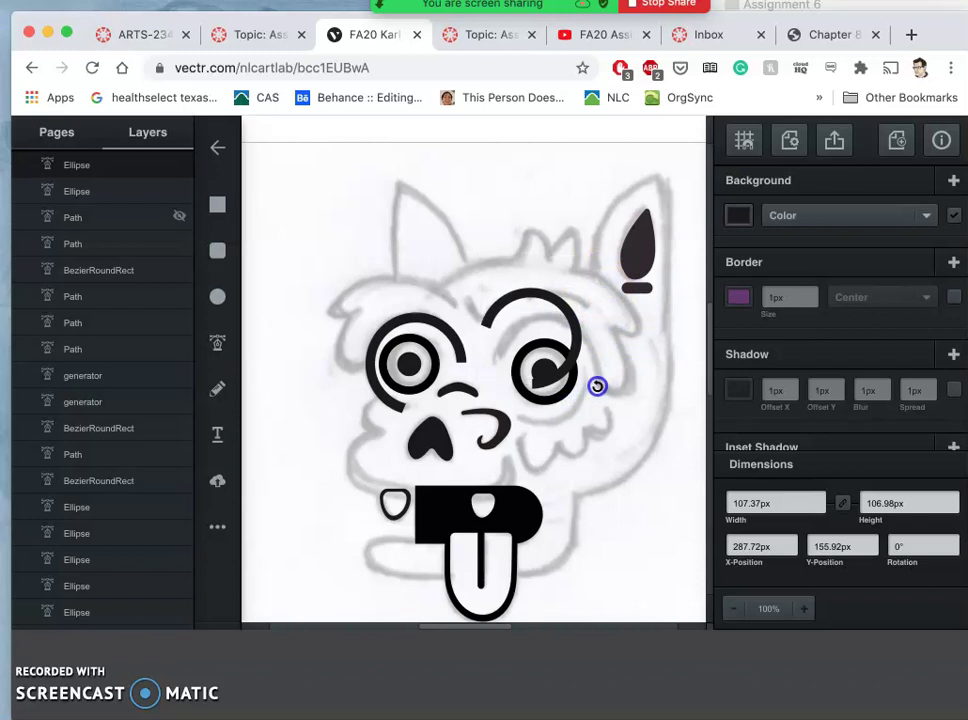
left_click_drag(597, 386, 598, 387)
left_click_drag(576, 347, 590, 375)
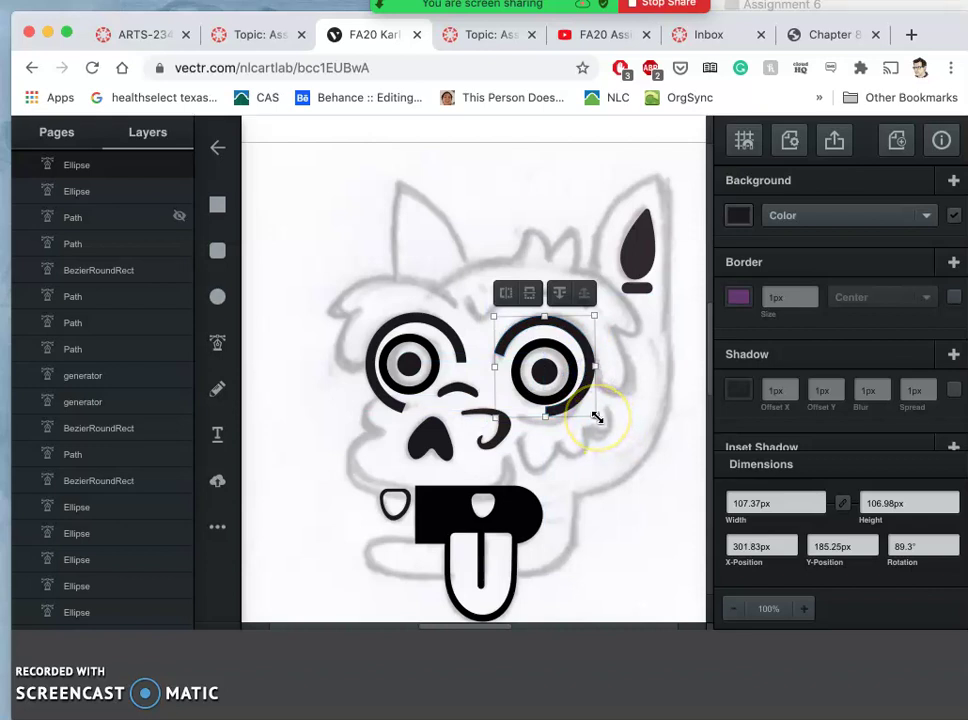
- Select the other eye's ring and pupil together, nudge them to X 317 px and Y 205.41 px to centre them in the arc, and deselect
left_click(545, 374)
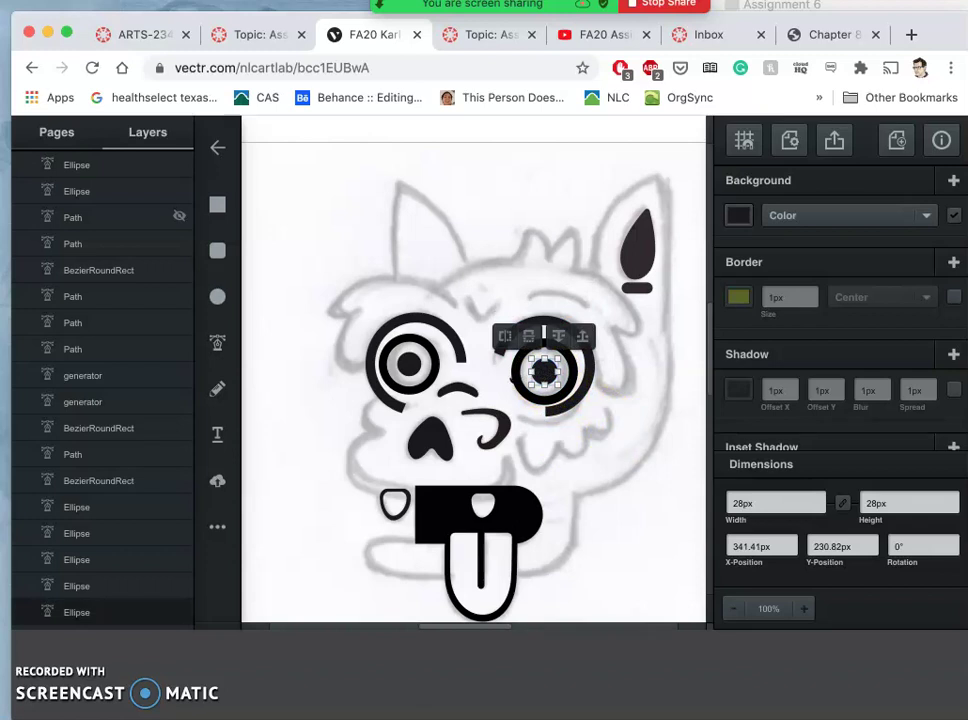
left_click(513, 377)
left_click(535, 380)
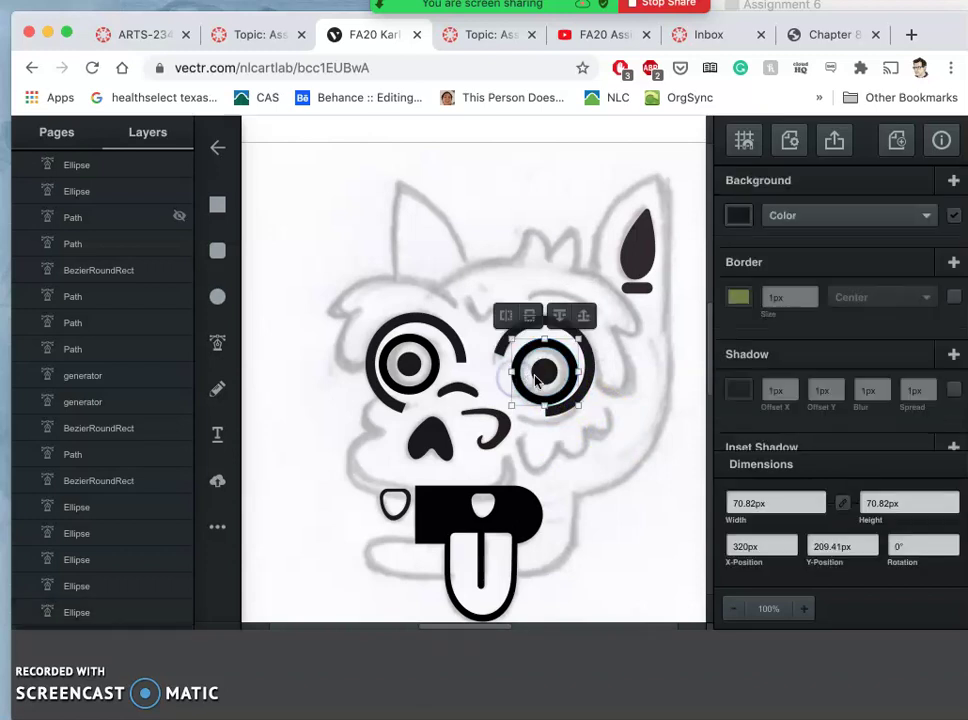
left_click(541, 374, "shift")
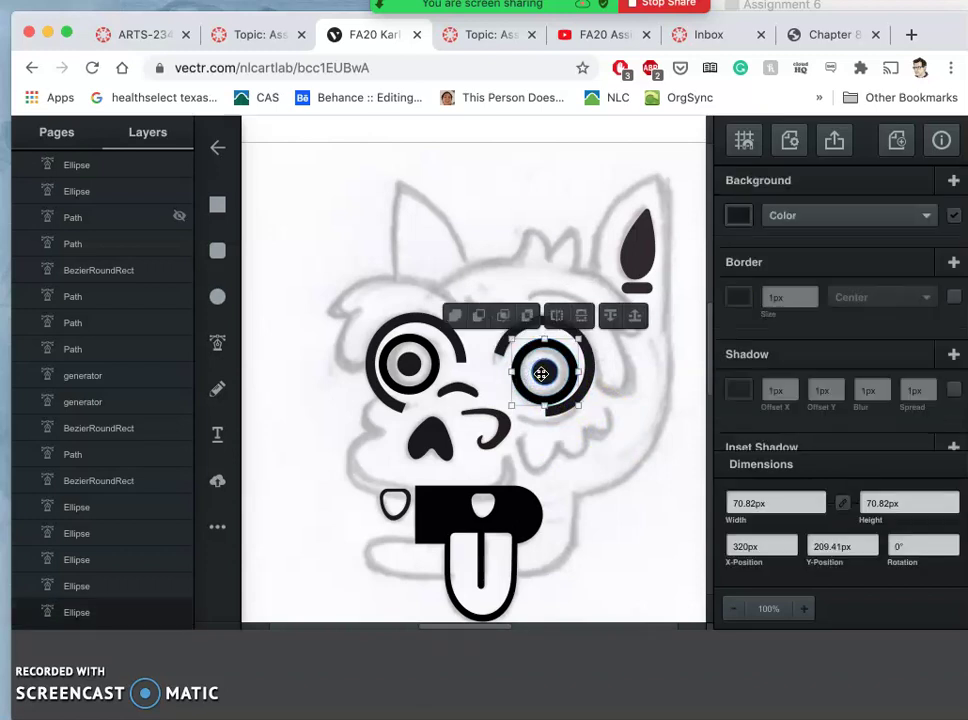
key("Up")
key("Up")
key("Up")
key("Up")
key("Left")
key("Left")
key("Left")
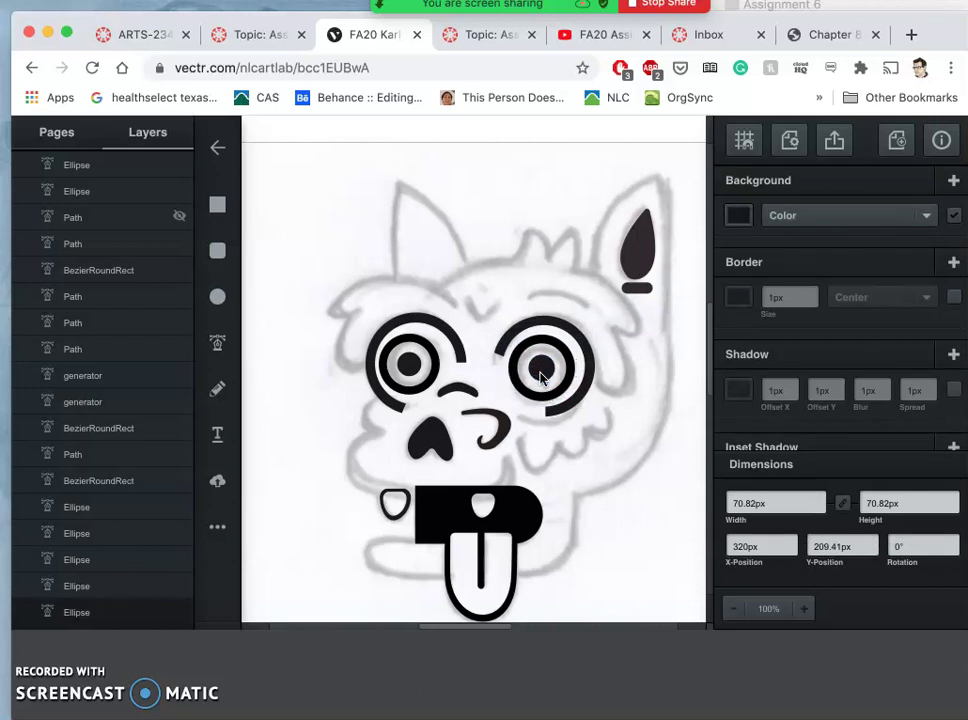
key("Up")
left_click(541, 377)
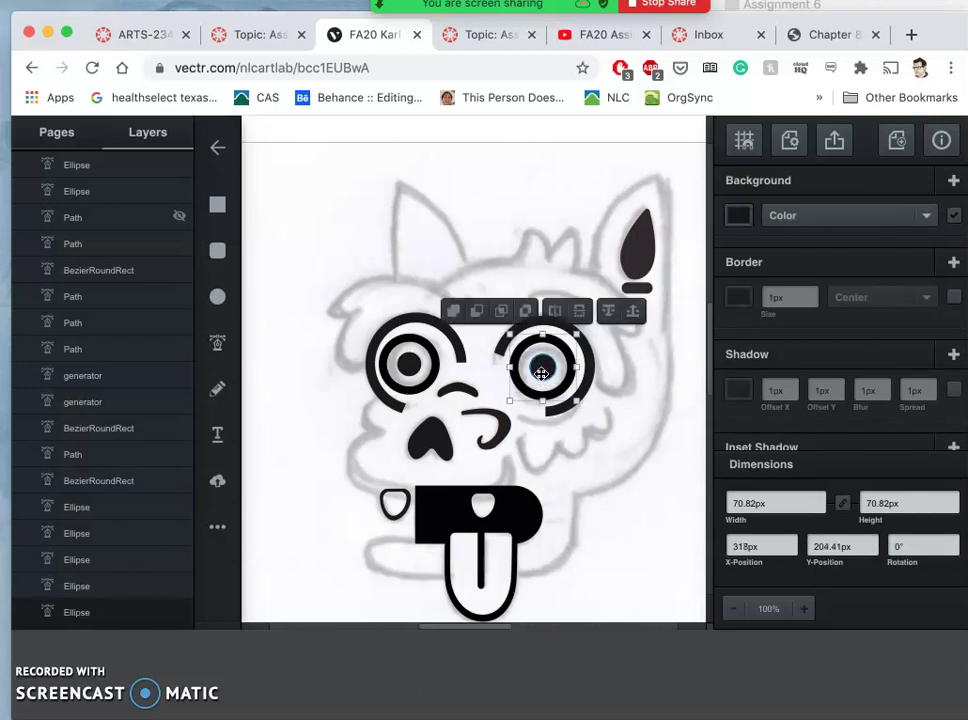
left_click(573, 450)
key("Left")
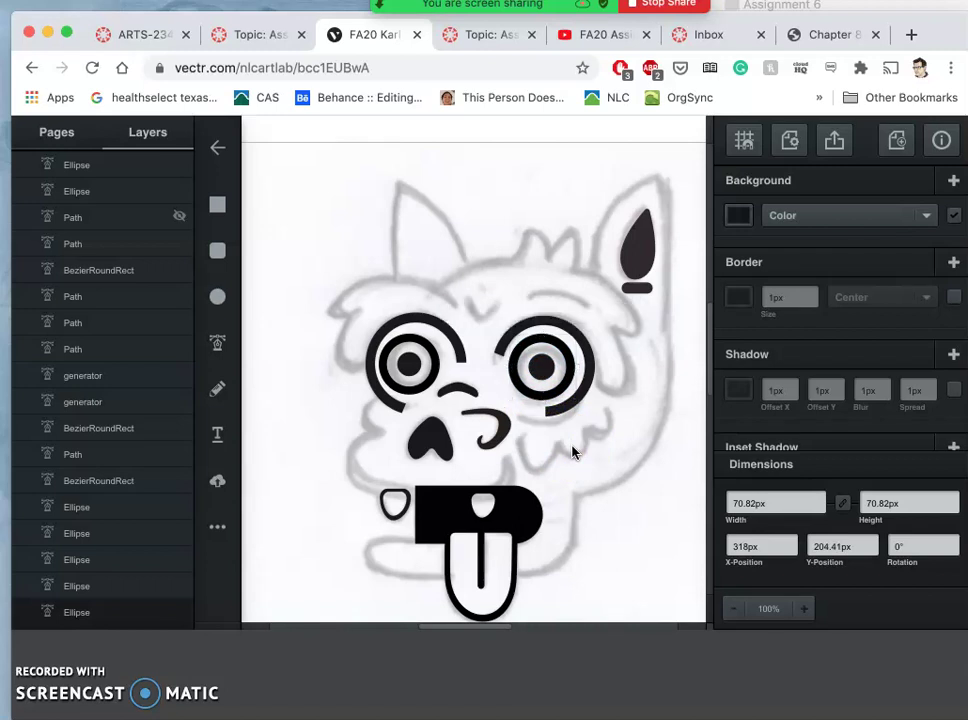
key("Down")
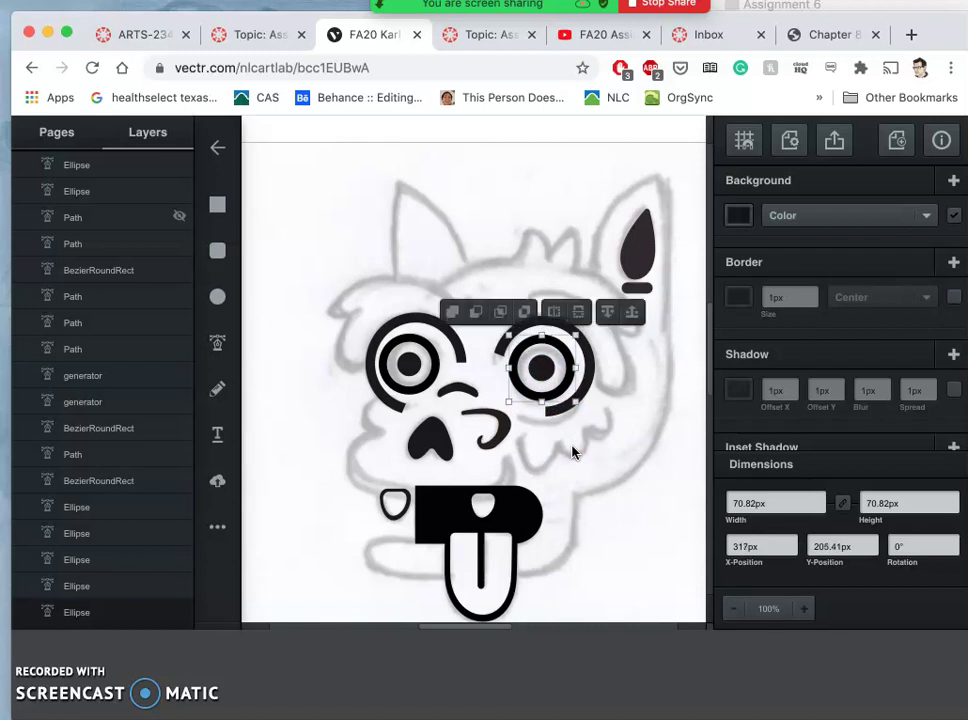
left_click(610, 471)
left_click(577, 461)
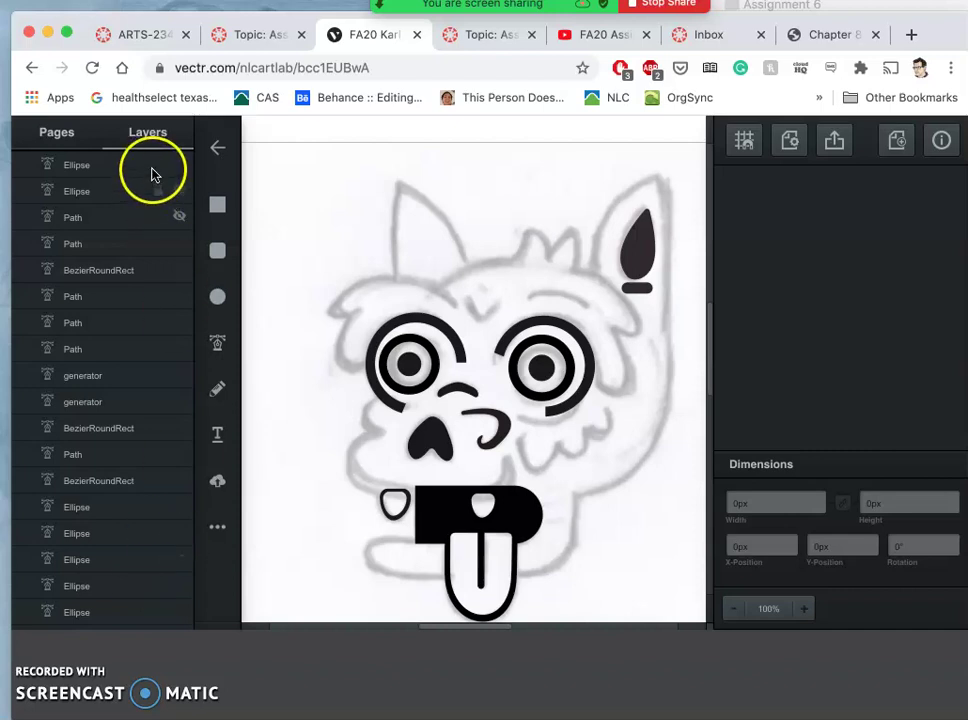
- Delete the hidden path from the layers
left_click(77, 140)
left_click(128, 133)
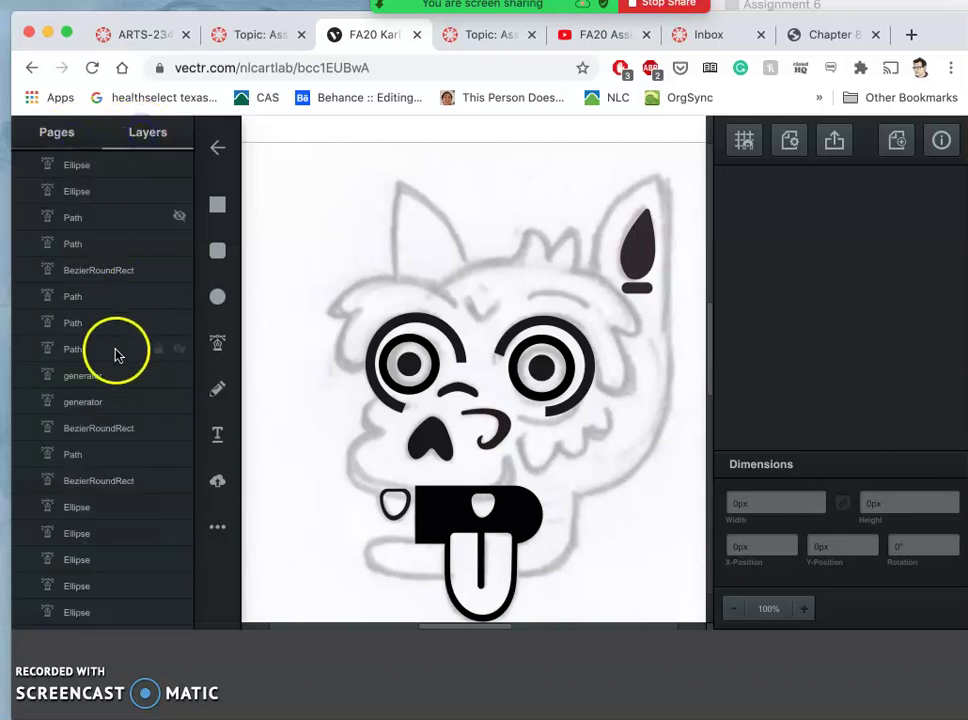
left_click(179, 217)
left_click(116, 219)
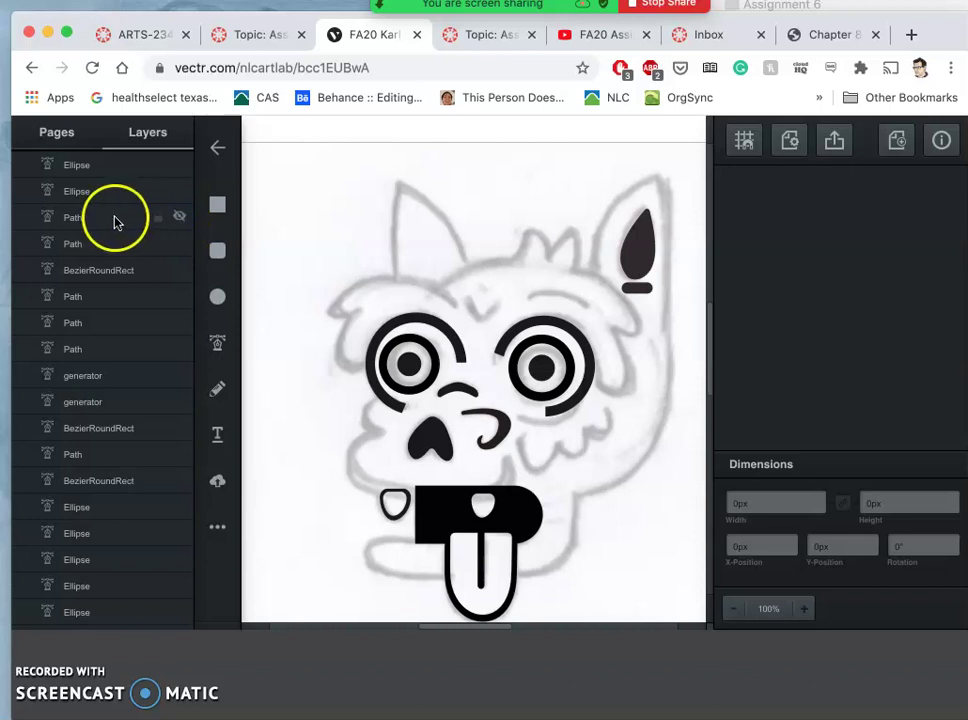
key("BackSpace")
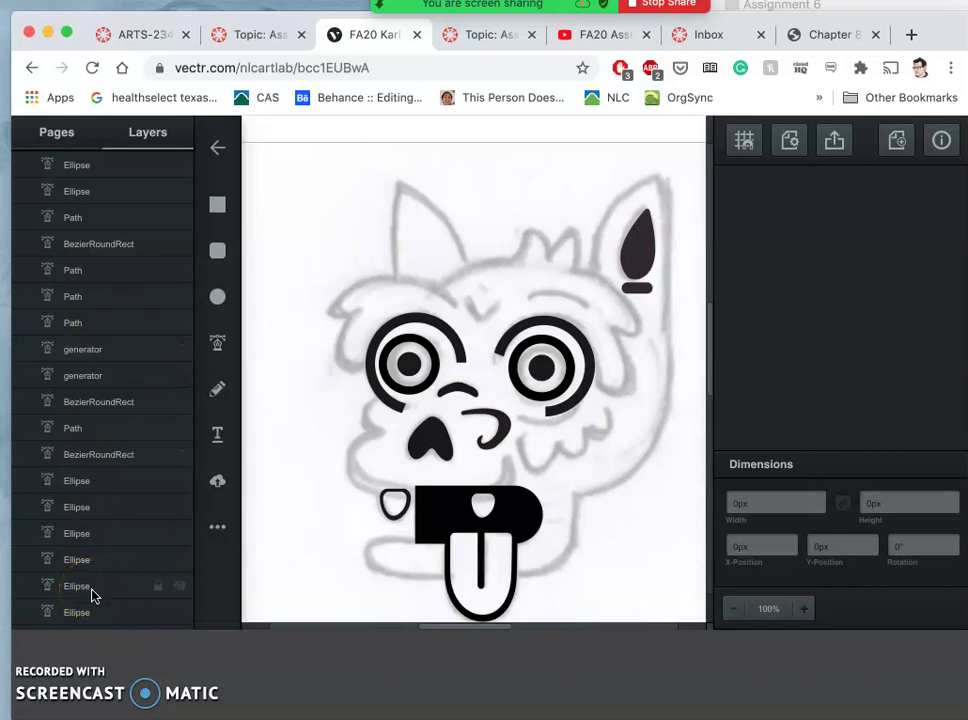
- Reduce the browser page zoom to 90% and unlock the sketch image layer
left_click(97, 633)
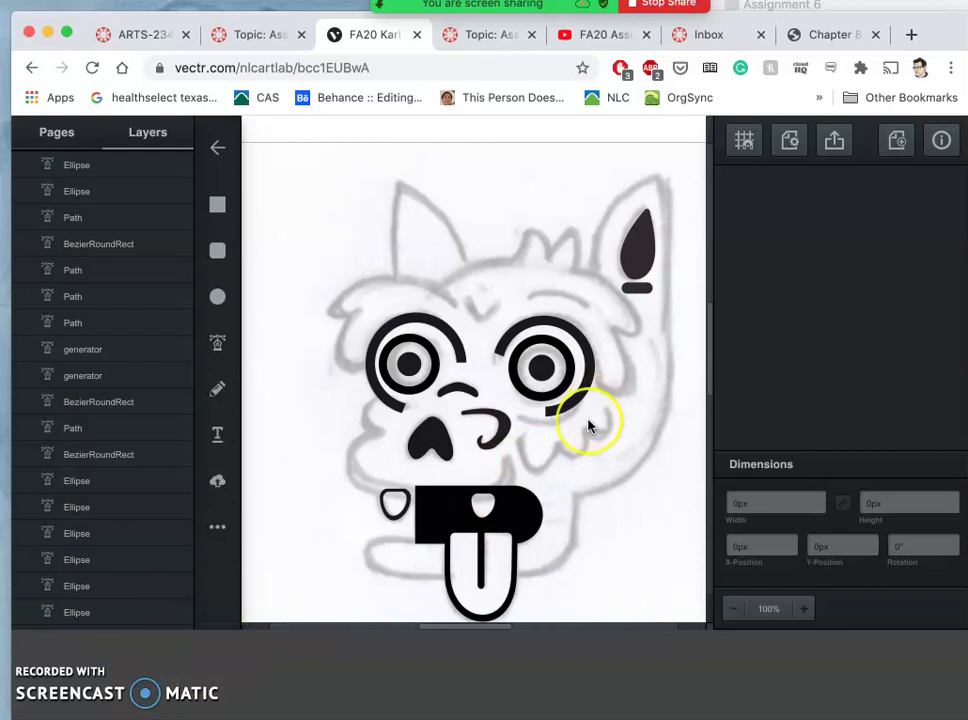
key("super+minus")
key("super+equal")
left_click(392, 67)
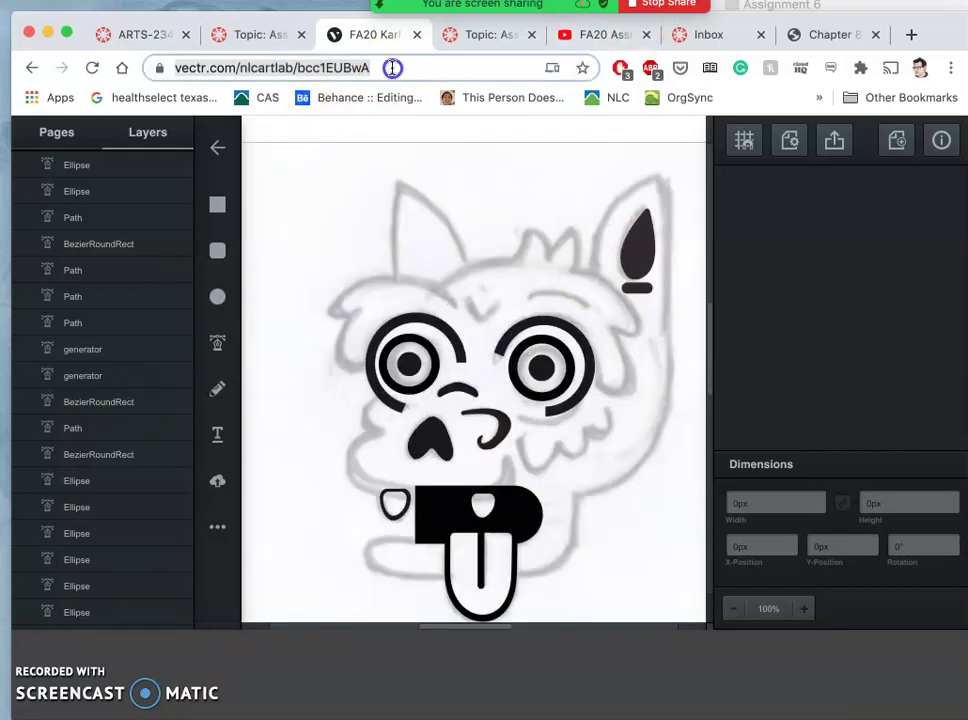
key("super+minus")
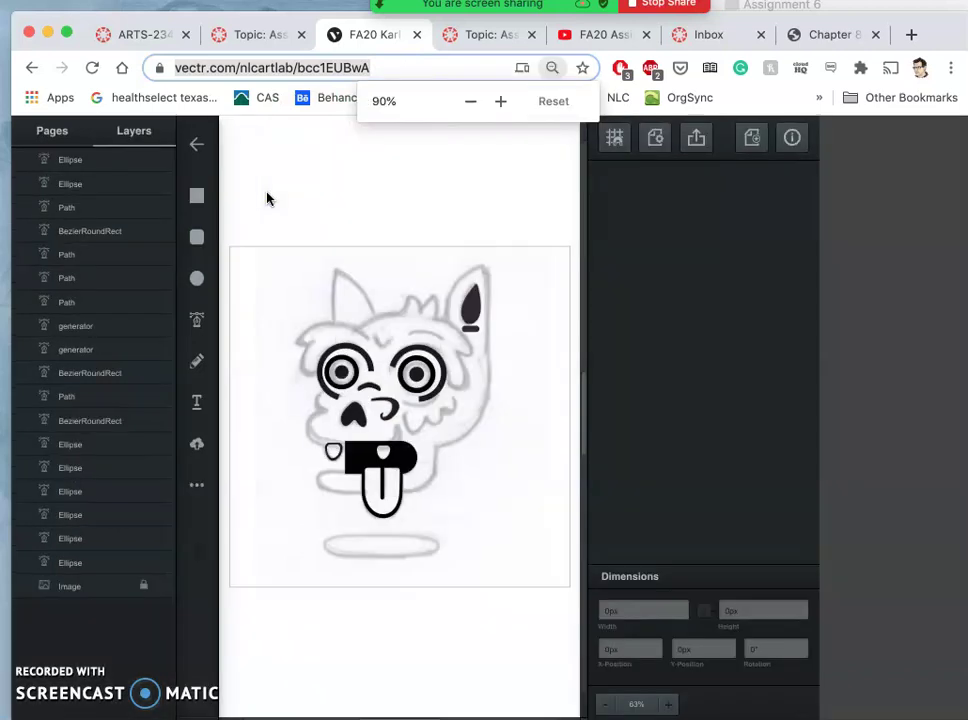
left_click(143, 590)
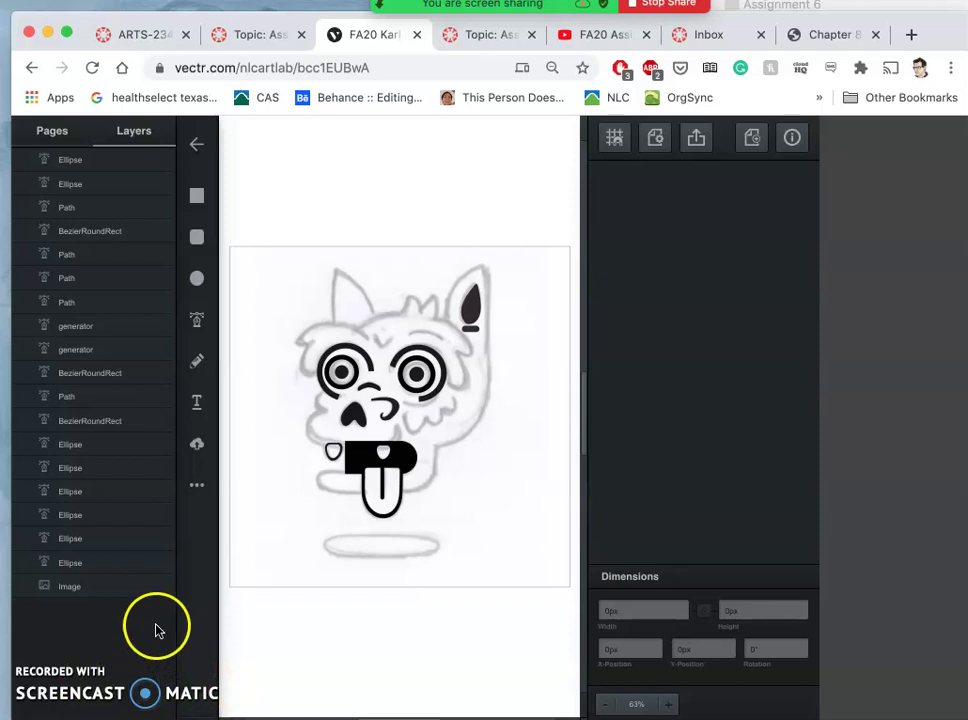
- Hide the sketch image to examine the traced shapes on their own, and show it again
left_click(164, 592)
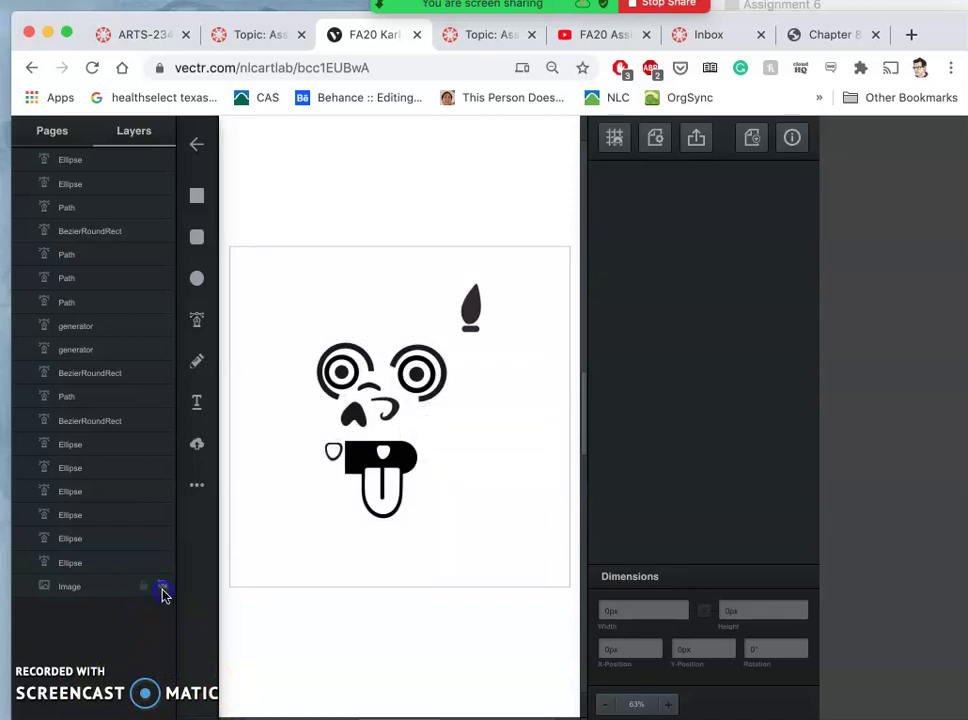
left_click(164, 593)
left_click(164, 593)
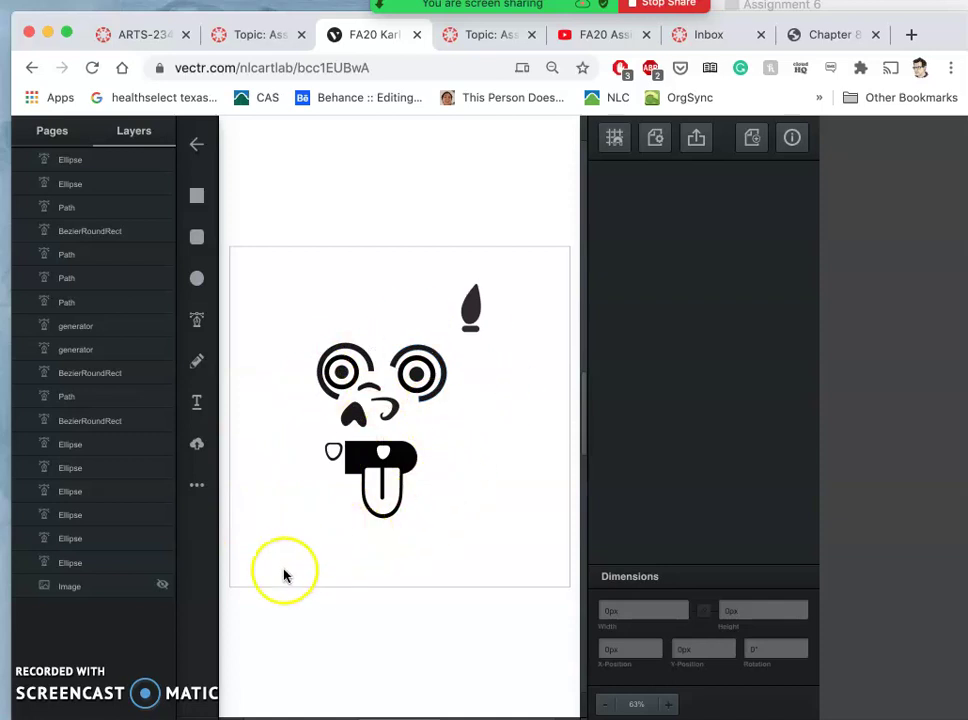
left_click(164, 593)
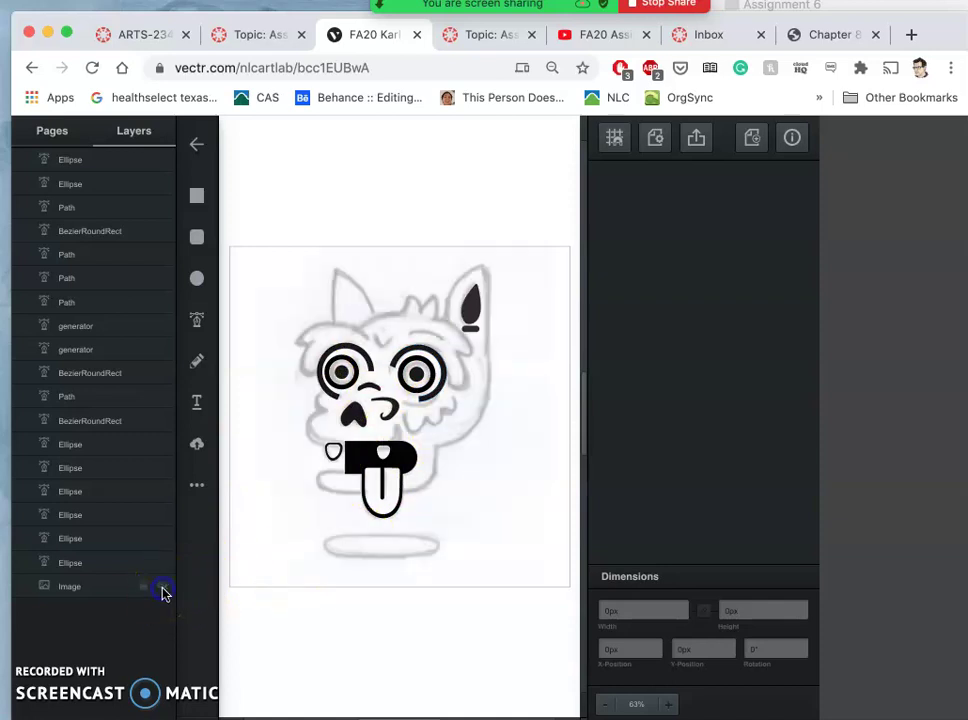
- Return the browser page zoom to 100%
left_click(270, 543)
scroll(307, 455, "up", 1)
scroll(307, 455, "up", 3)
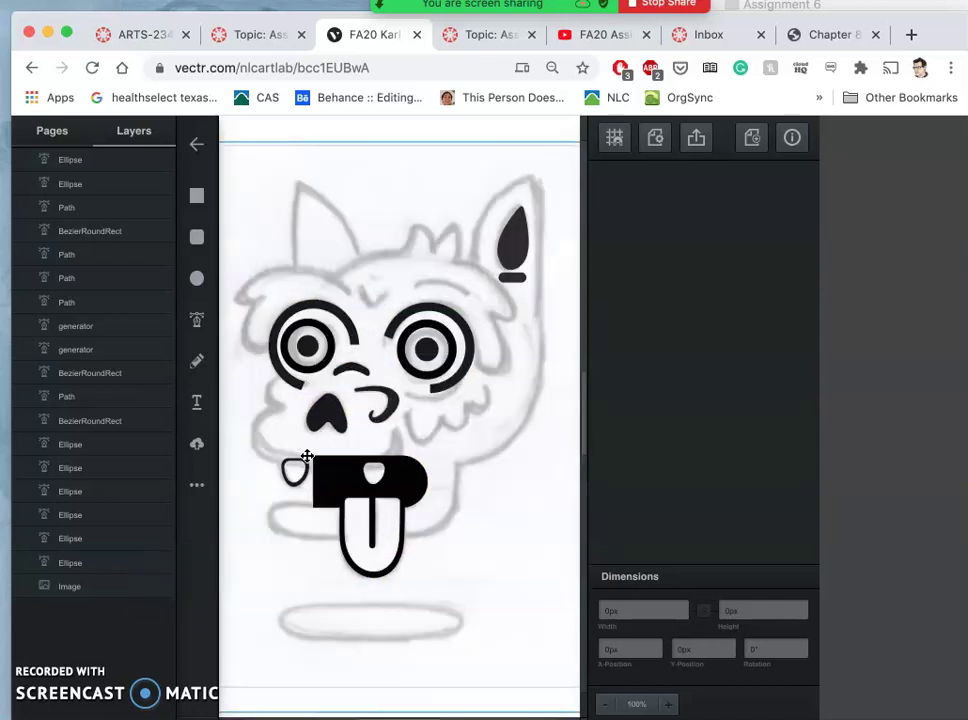
left_click(389, 69)
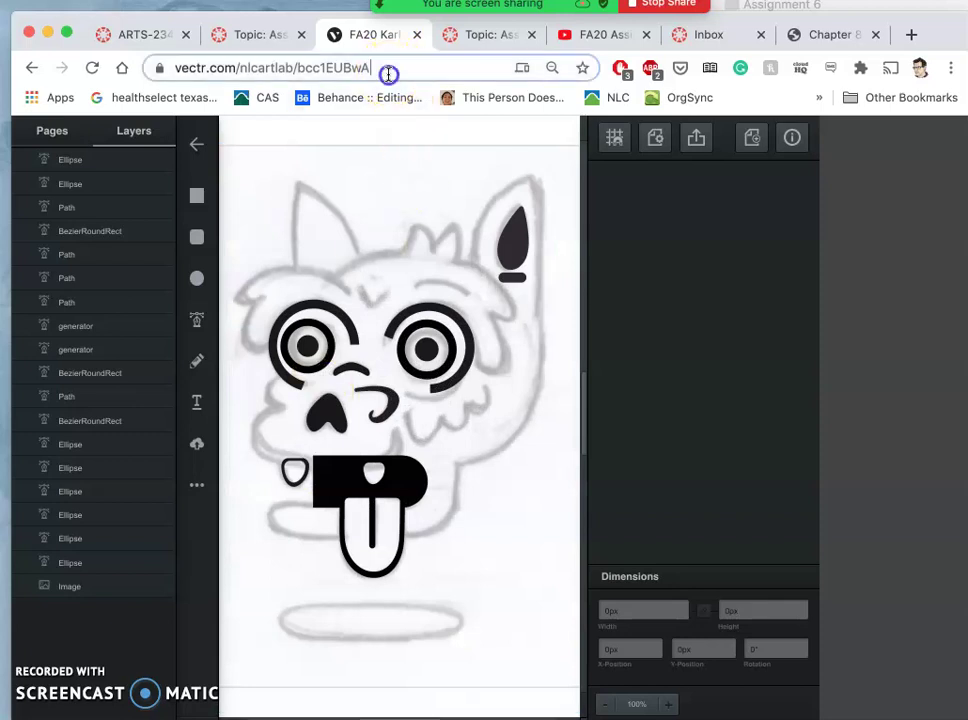
key("super+minus")
left_click(411, 199)
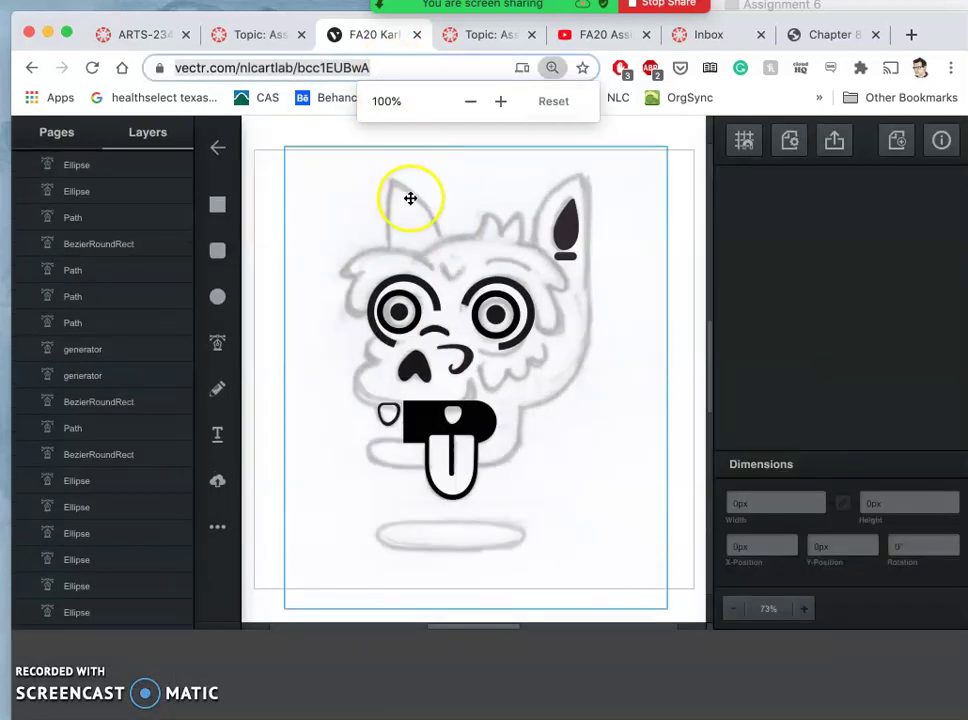
key("Escape")
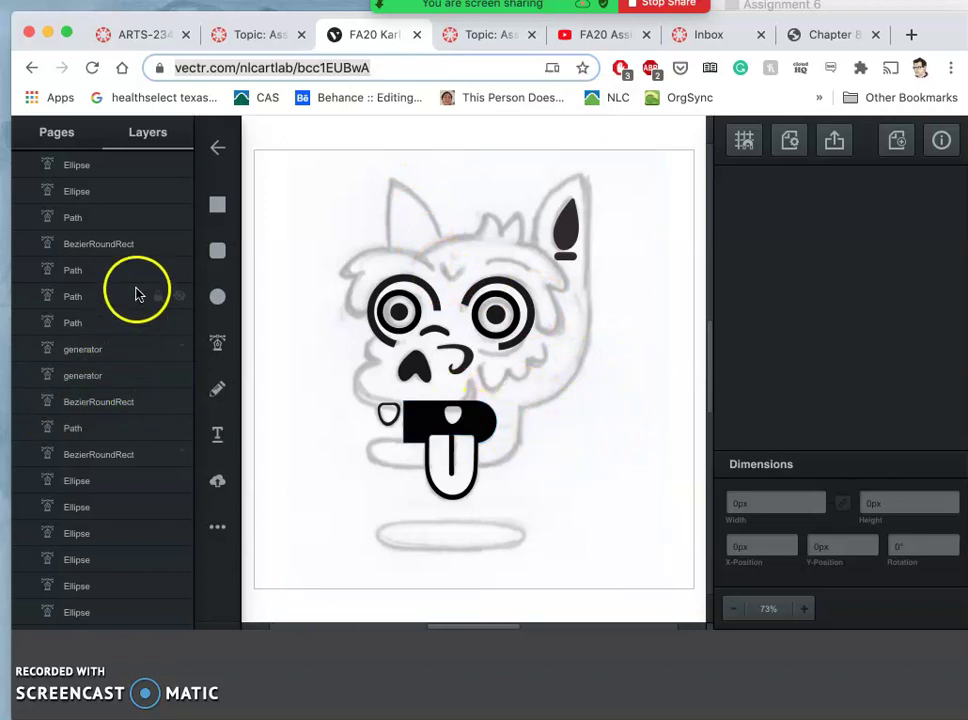
key("super+equal")
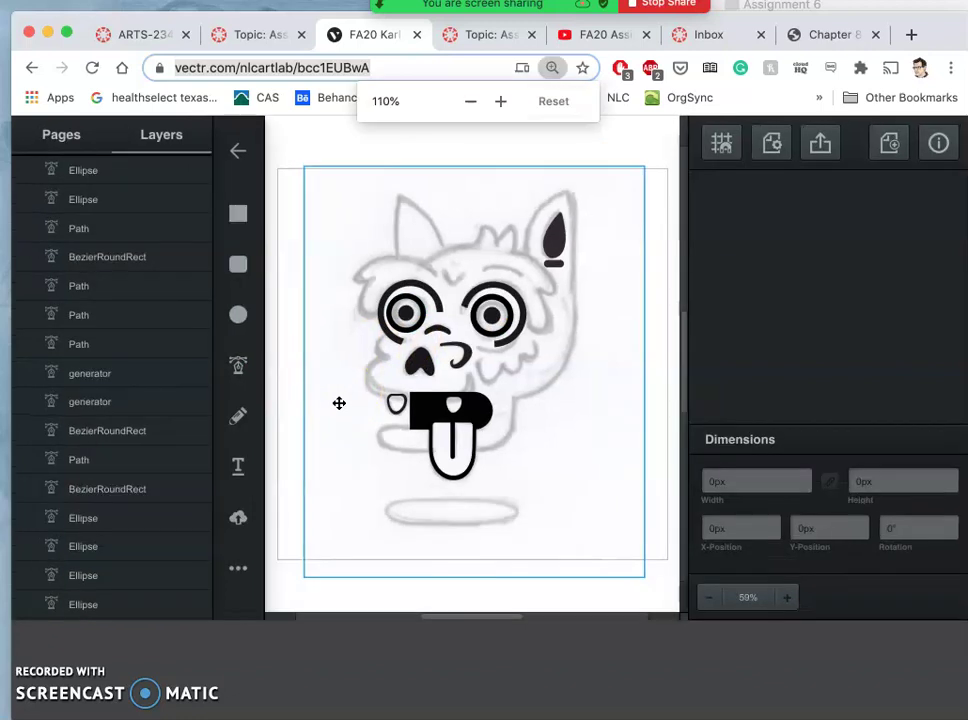
key("super+minus")
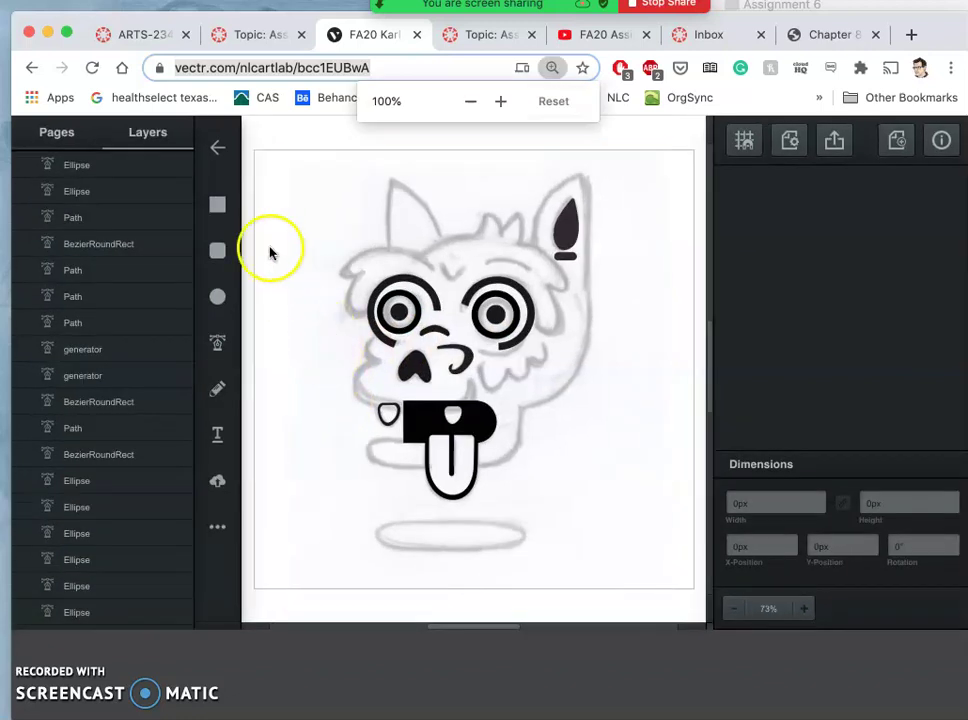
left_click(217, 342)
scroll(341, 358, "up", 5)
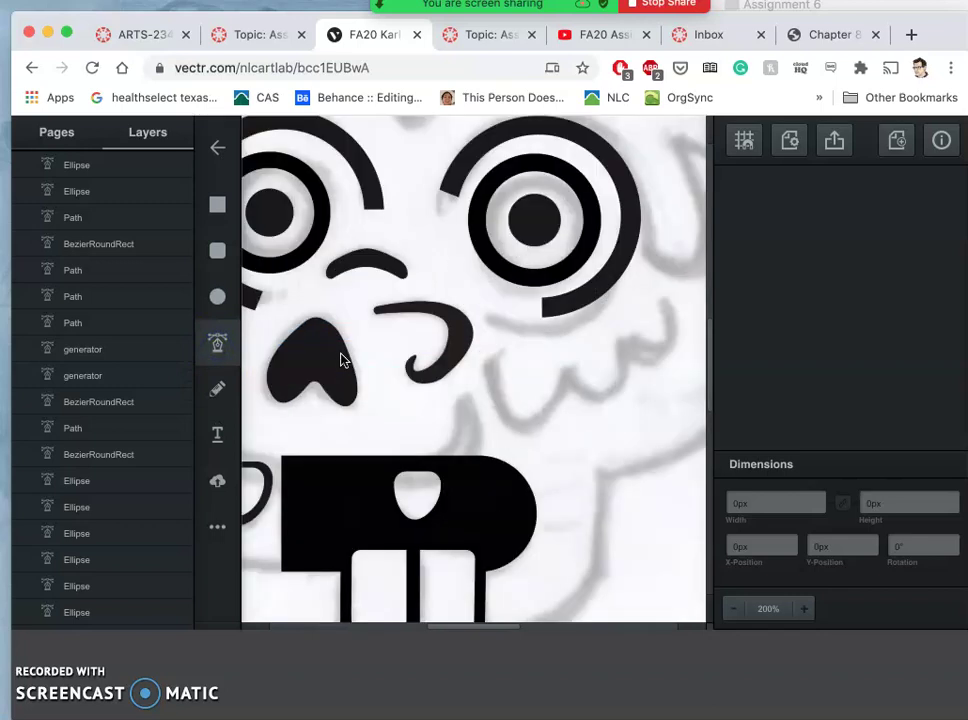
left_click(417, 352)
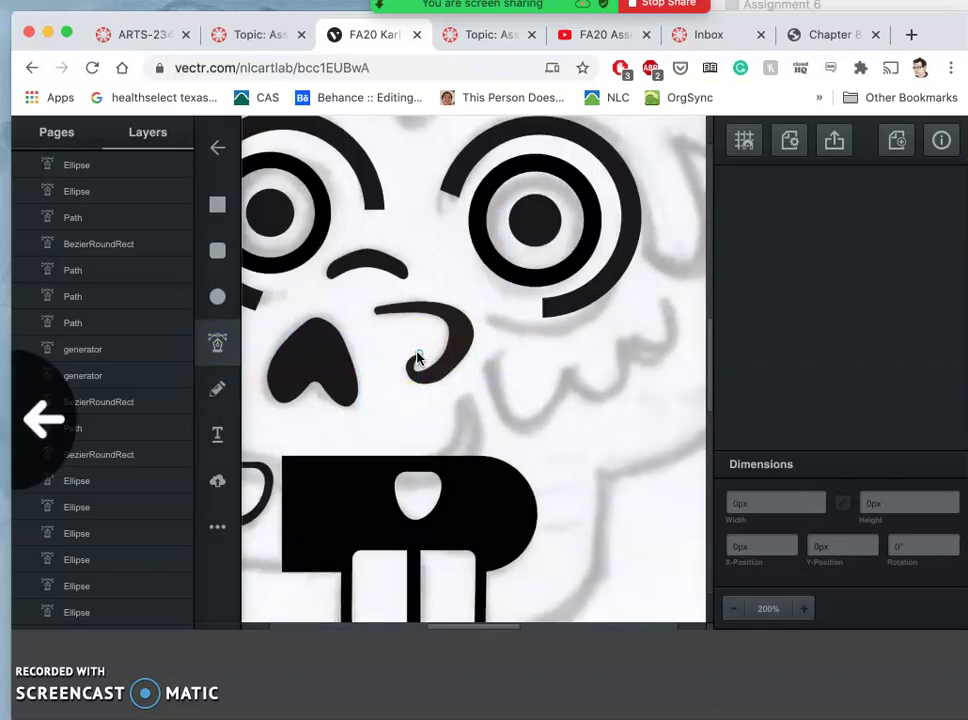
scroll(417, 357, "right", 1)
left_click(381, 355)
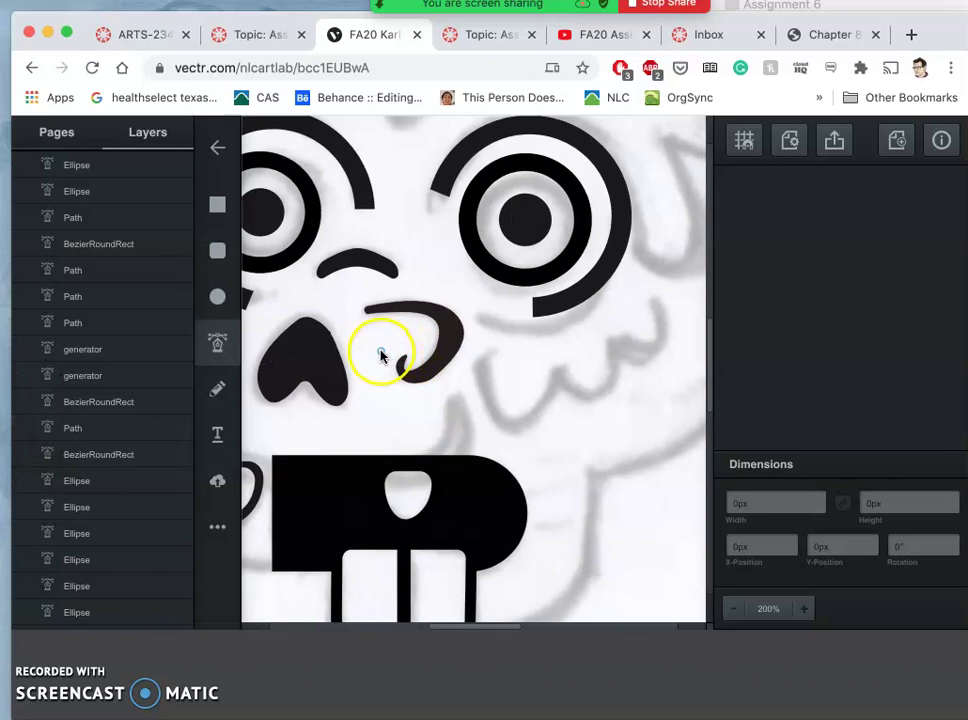
left_click_drag(491, 356, 525, 363)
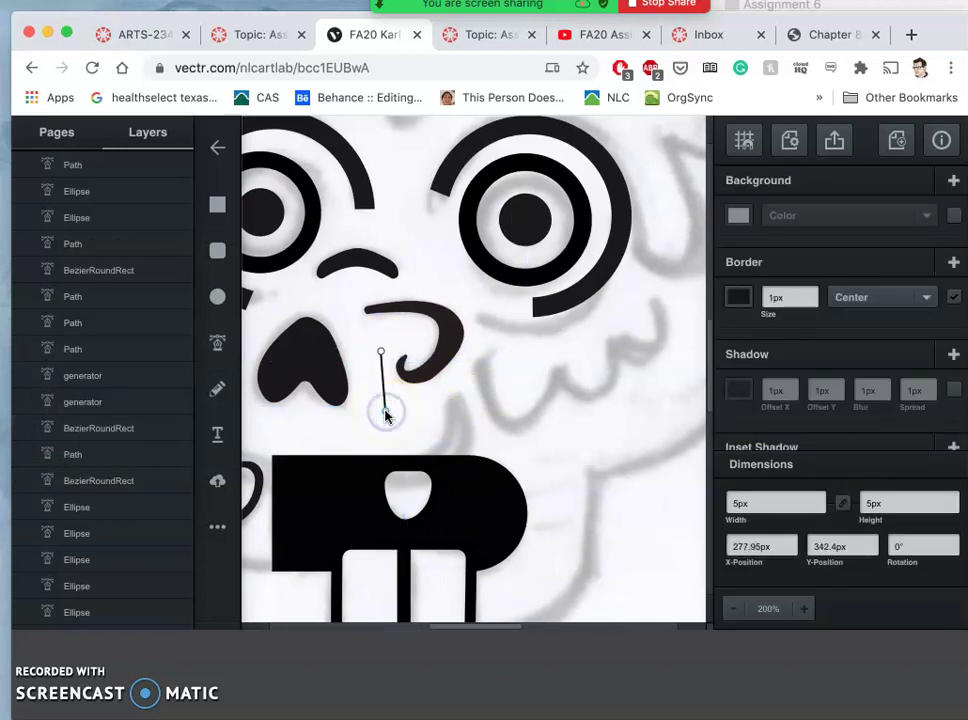
key("Escape")
- Discard the unfinished pen line started beside the nose swirl
left_click(312, 428)
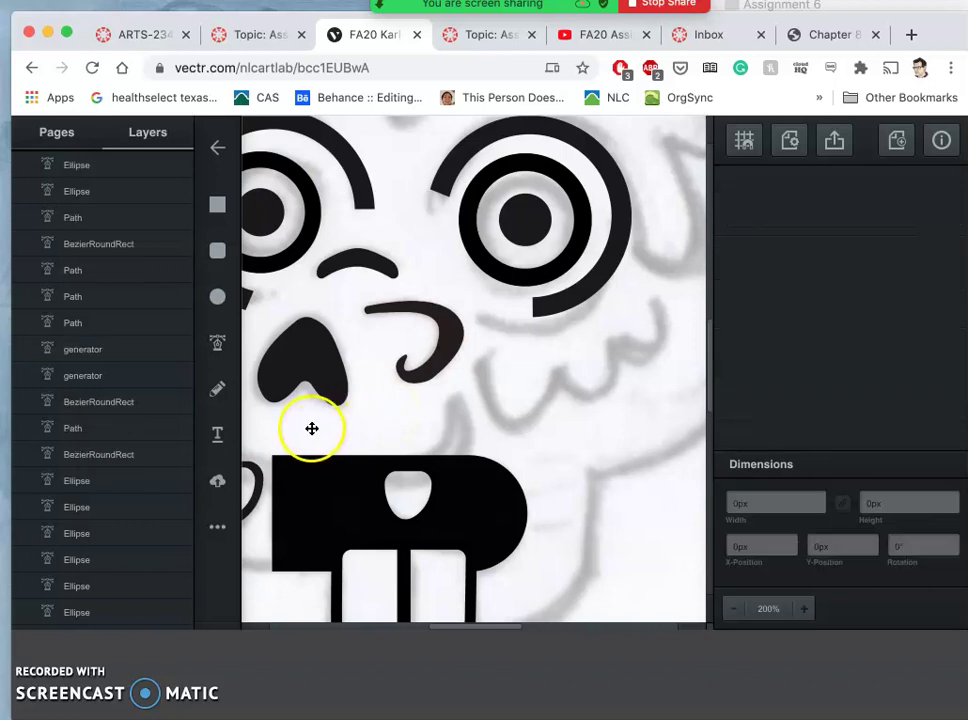
mouse_move(309, 427)
left_mouse_down()
mouse_move(490, 421)
mouse_move(566, 432)
left_mouse_up()
left_click(443, 288)
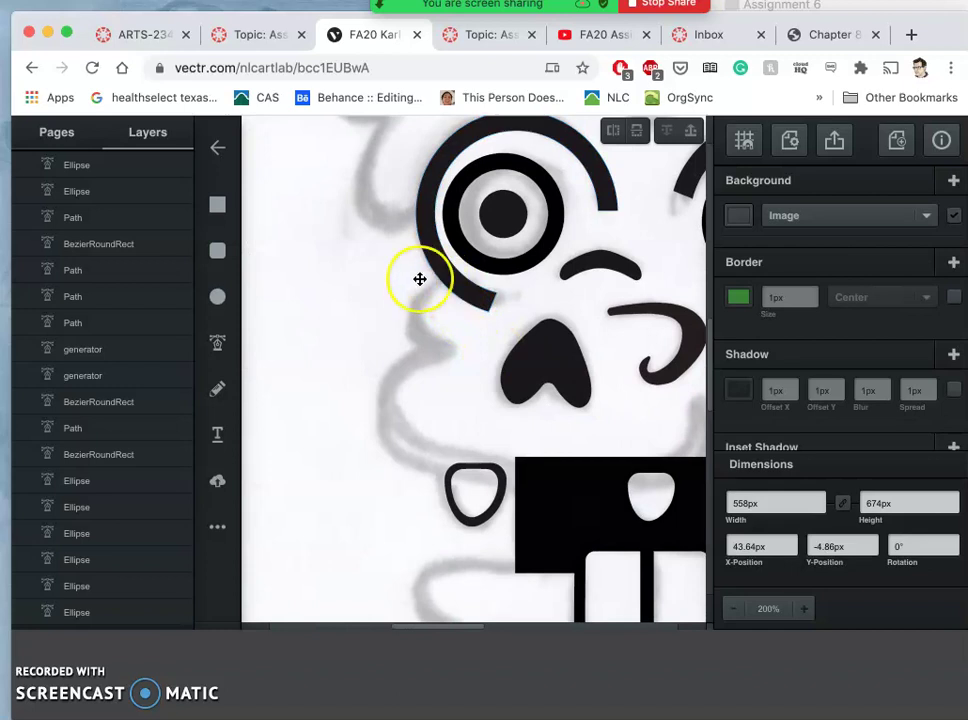
- Trace the snout's outer edge with the Pen tool from under the left eye ring, down the cheek and along the upper lip
left_click(229, 357)
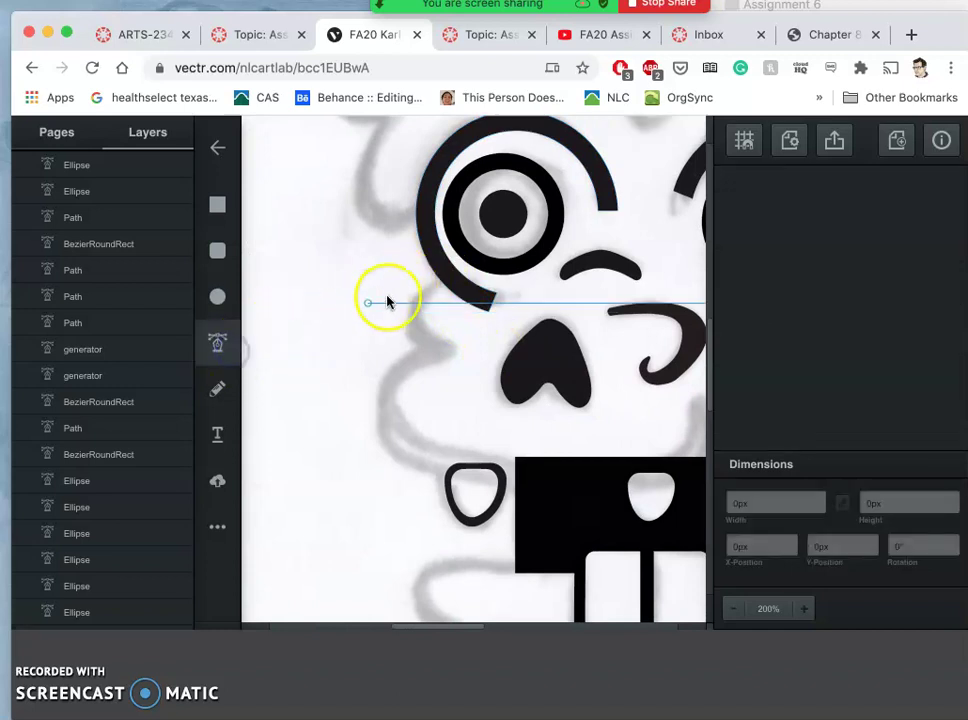
left_click(444, 279)
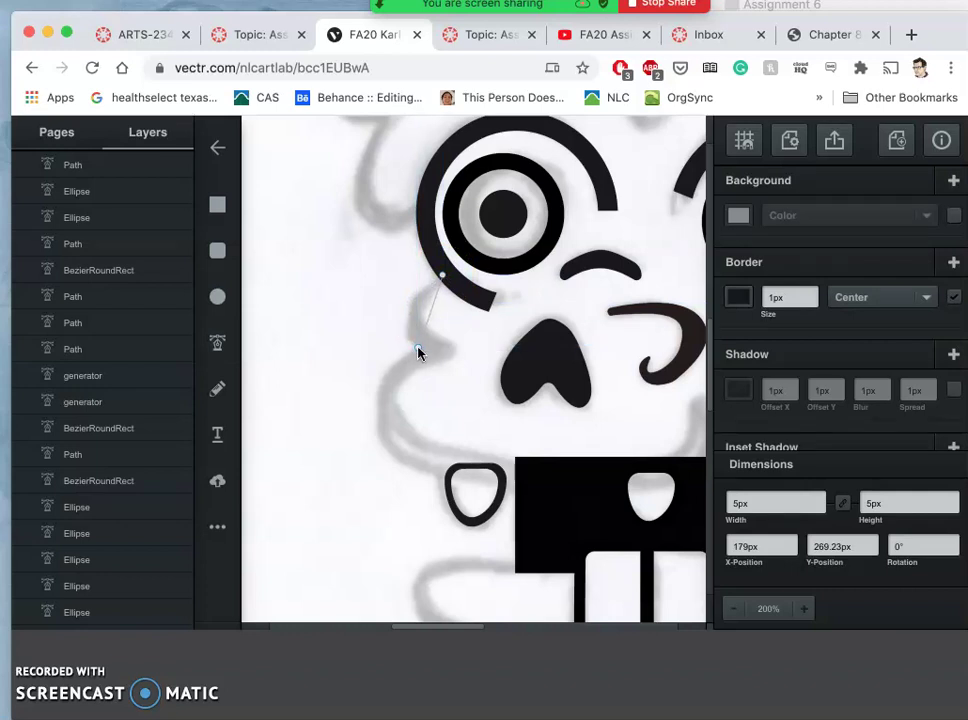
left_click_drag(421, 348, 461, 378)
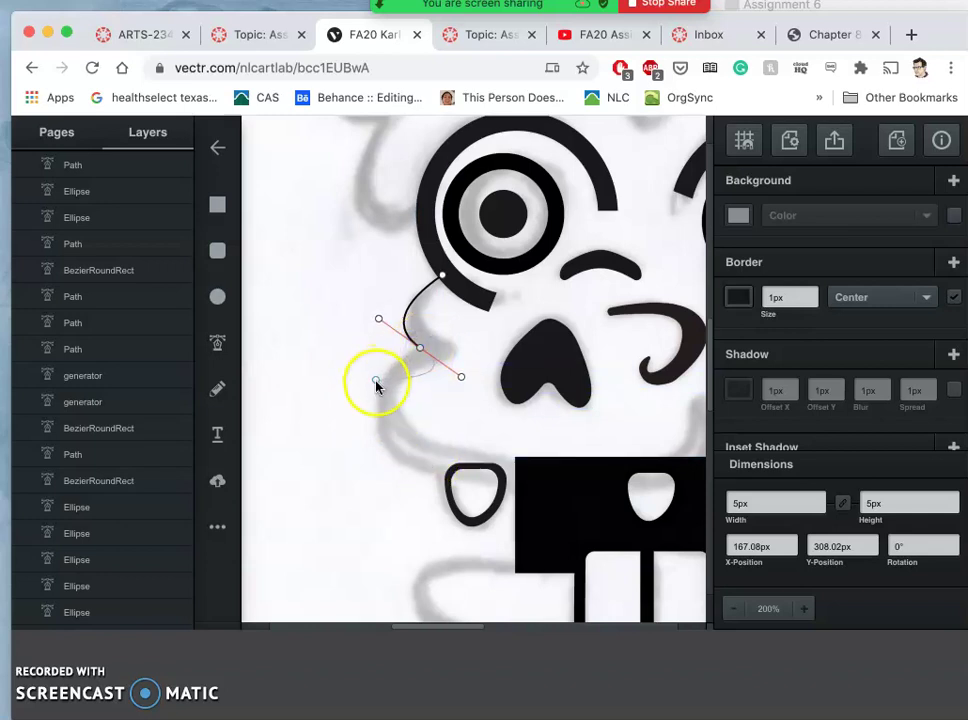
left_click(436, 476)
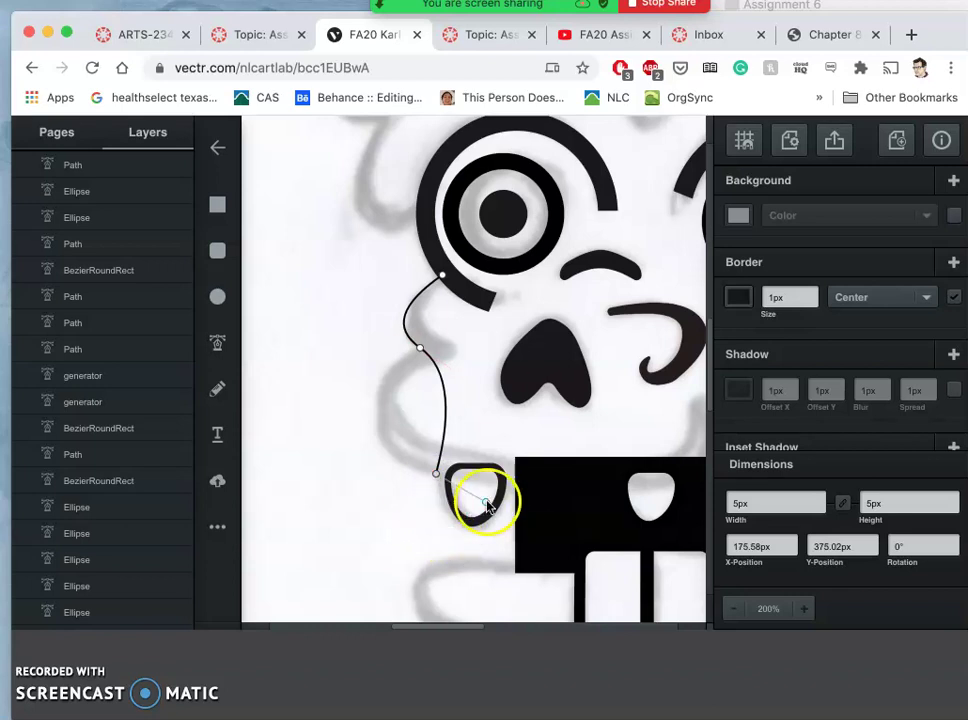
left_click_drag(508, 490, 680, 463)
scroll(678, 459, "right", 2)
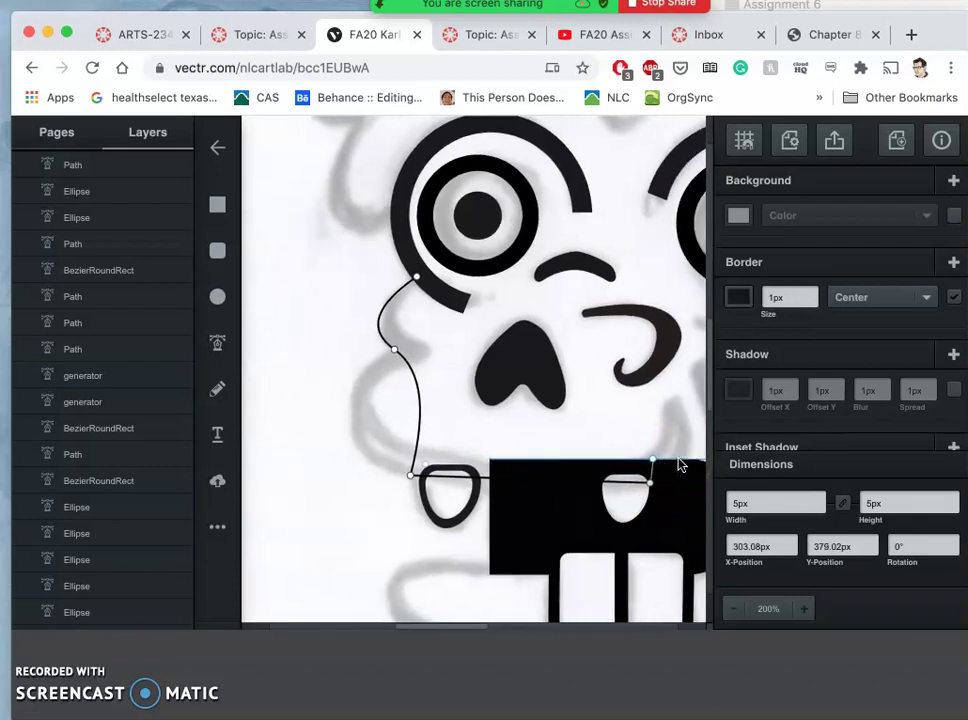
left_click_drag(680, 463, 660, 462)
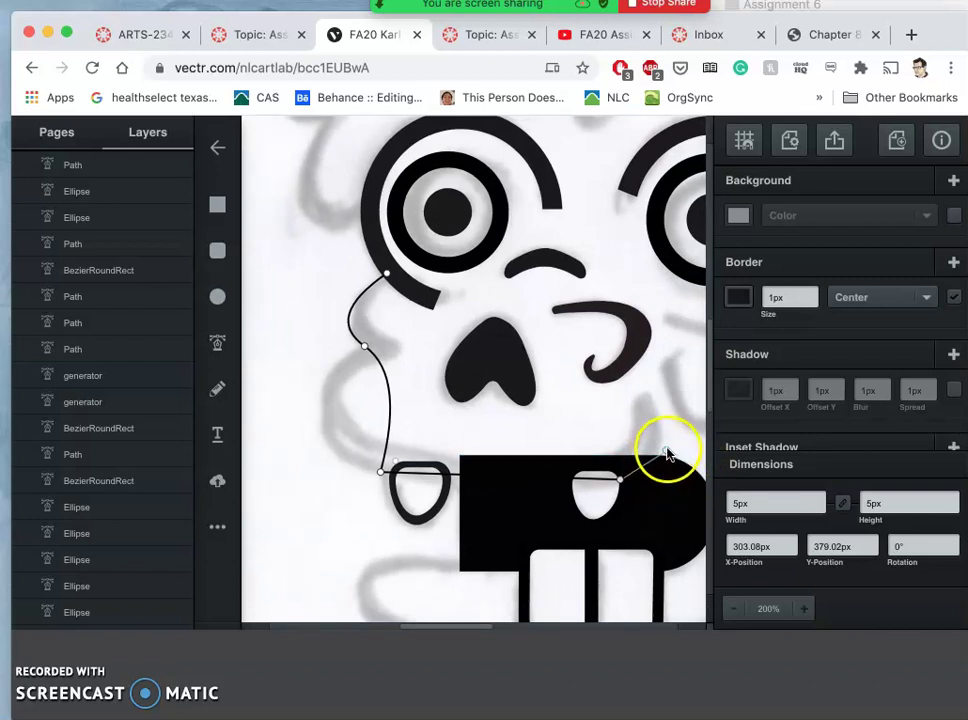
left_click_drag(663, 452, 663, 451)
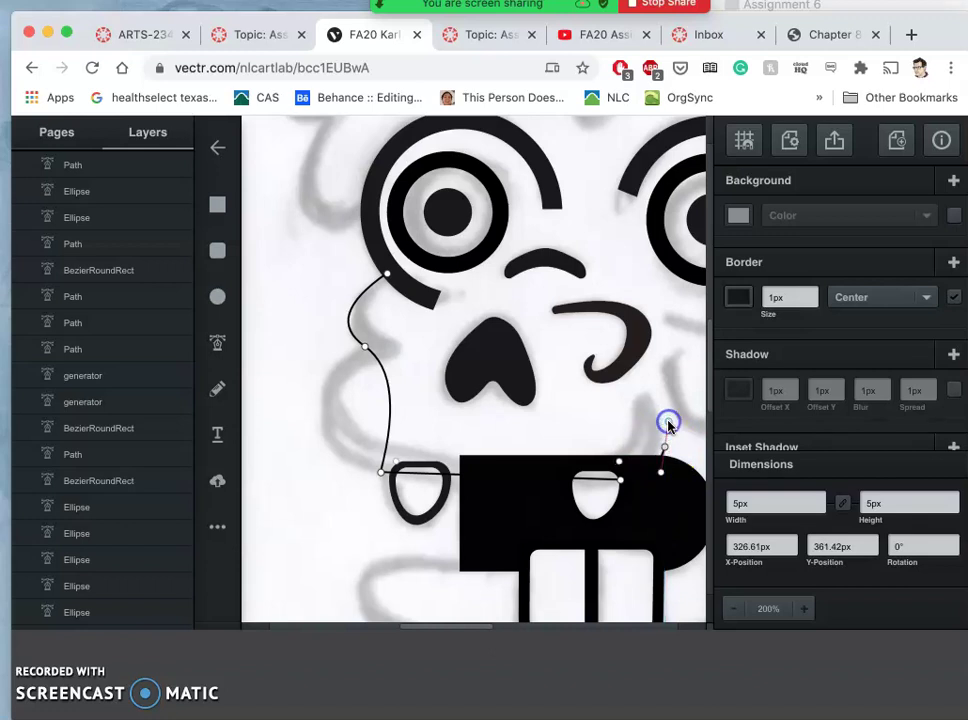
- Continue the snout path around the raised lip corner on the right and back along the upper lip's inner edge
left_click(668, 423)
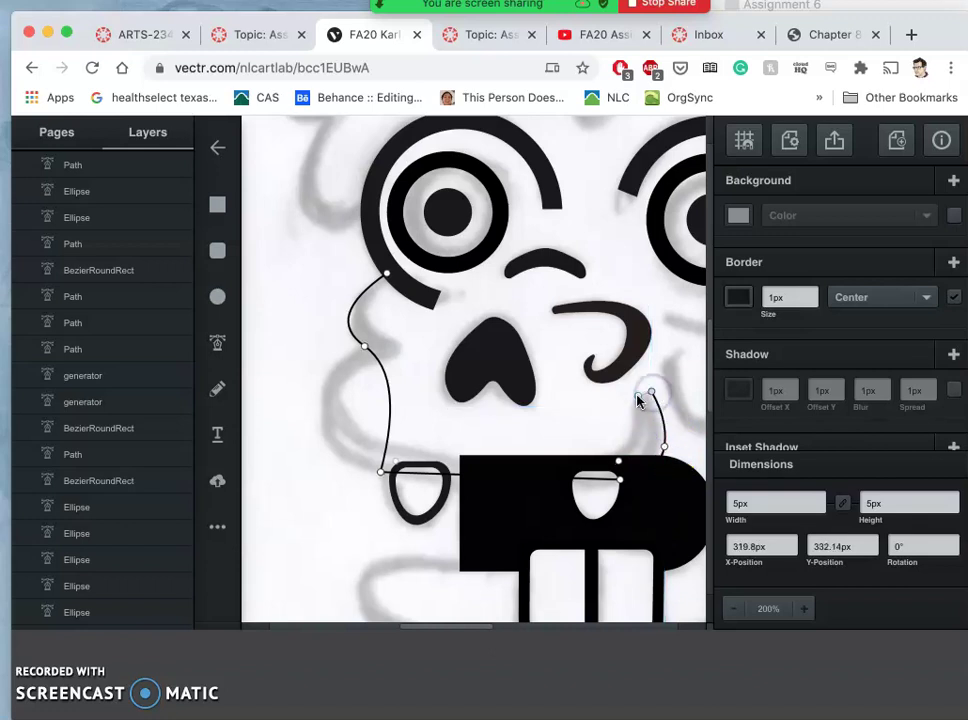
left_click(632, 399)
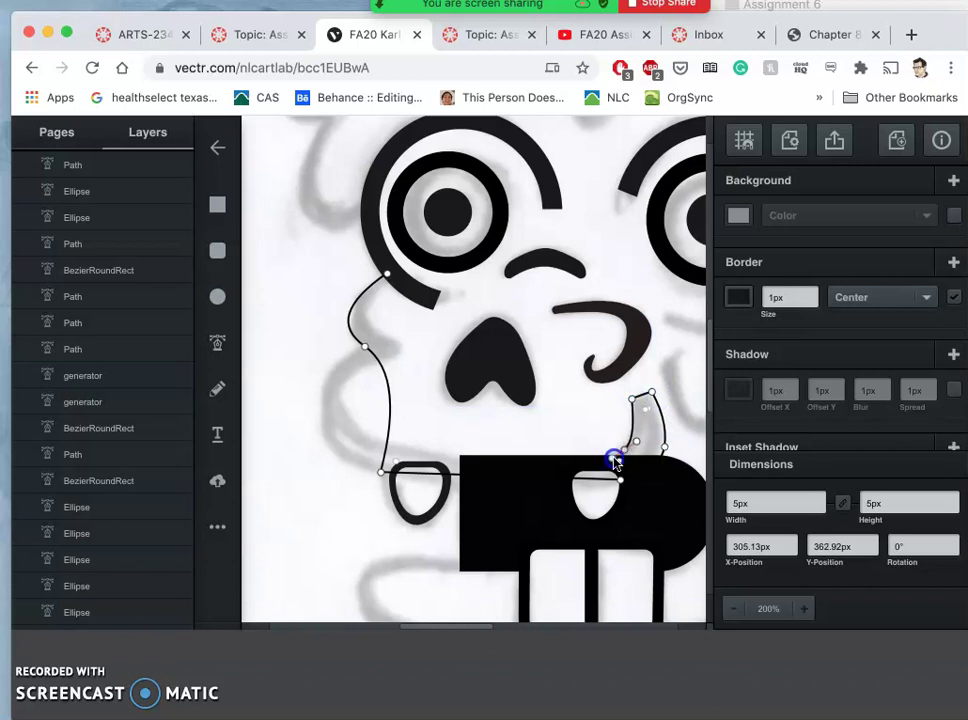
left_click(614, 457)
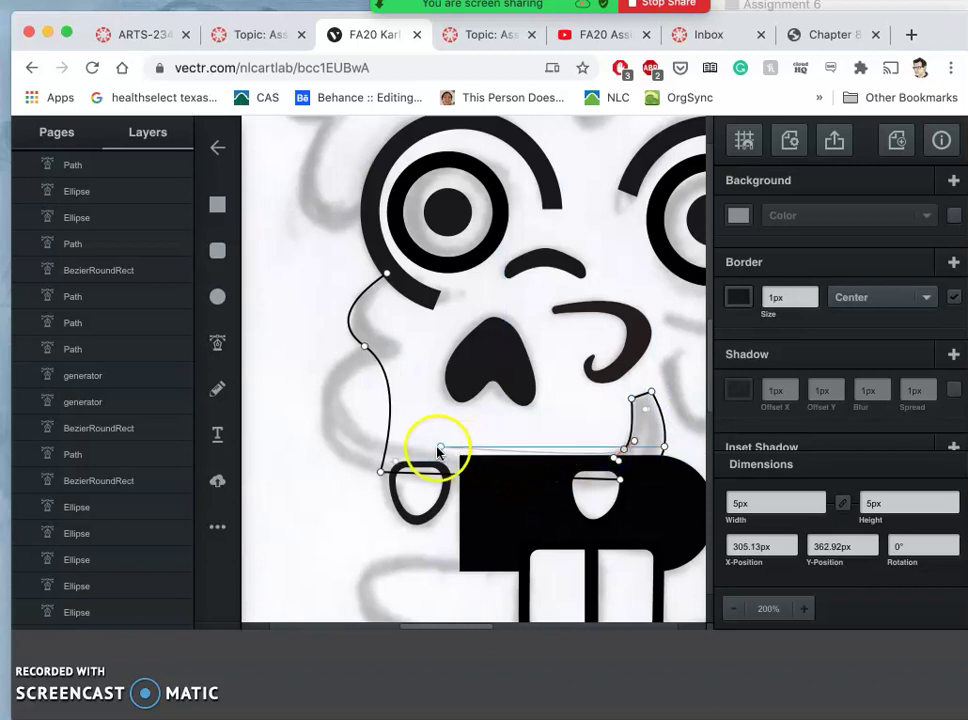
left_click(411, 457)
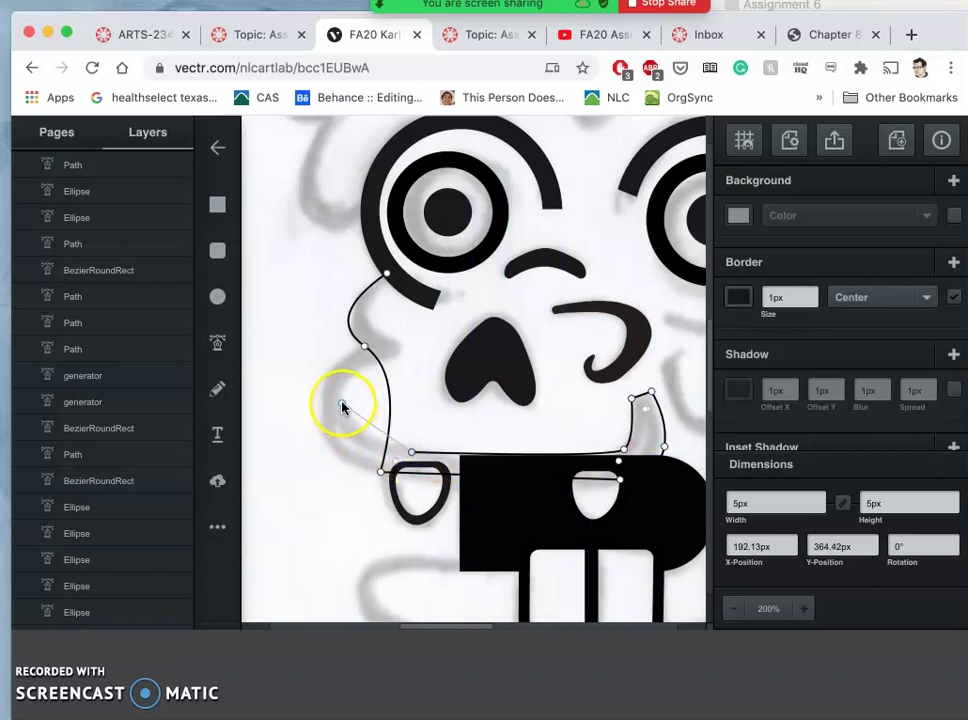
- Curve the path up the cheek's inner edge and around the notch, closing it at its start under the left eye
left_click_drag(342, 403, 349, 366)
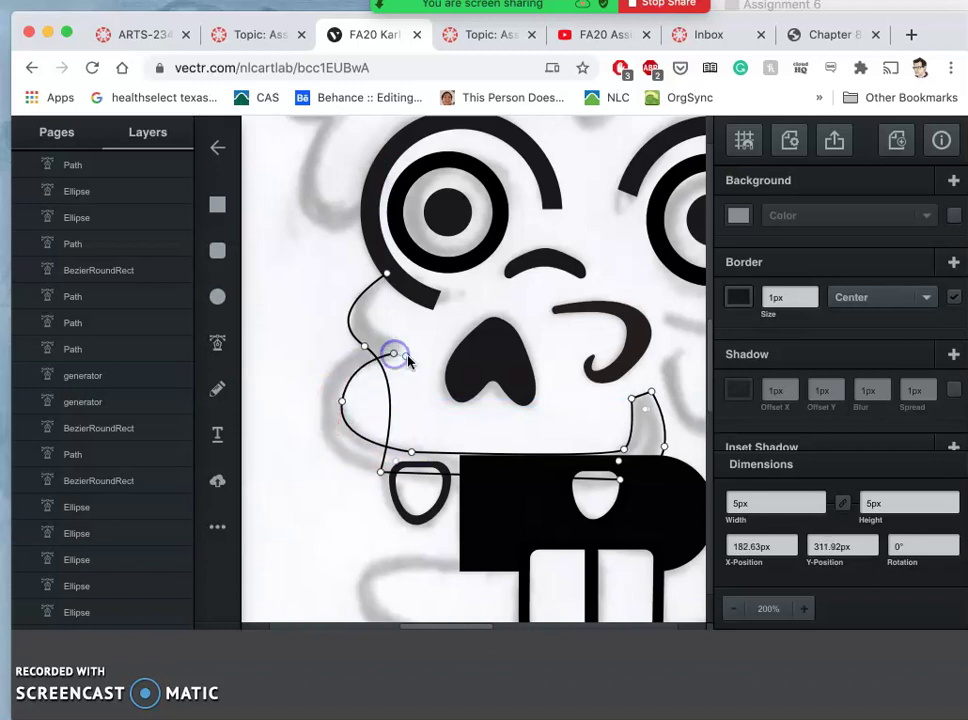
left_click_drag(393, 352, 390, 290)
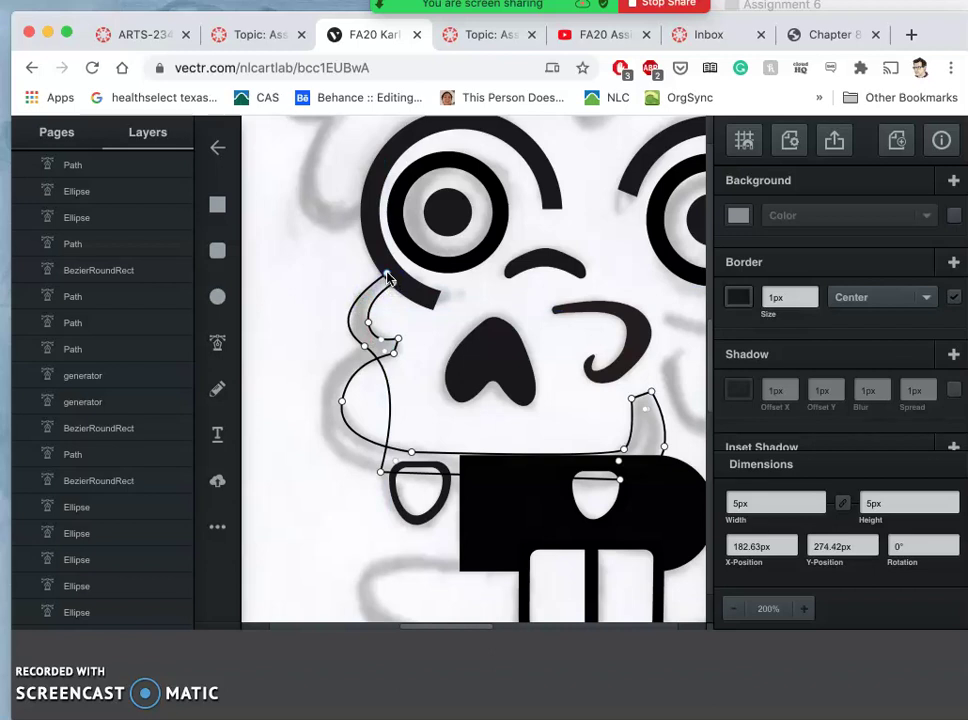
left_click(387, 275)
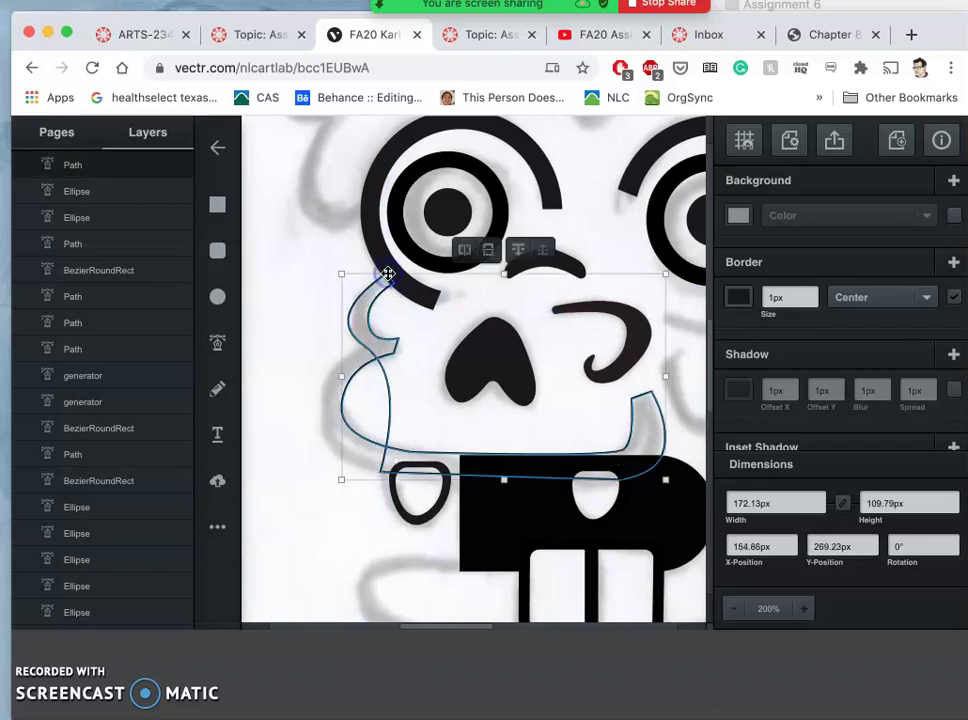
- Reshape the outer cheek curve of the snout path so it bulges outward along the sketched line
double_click(391, 399)
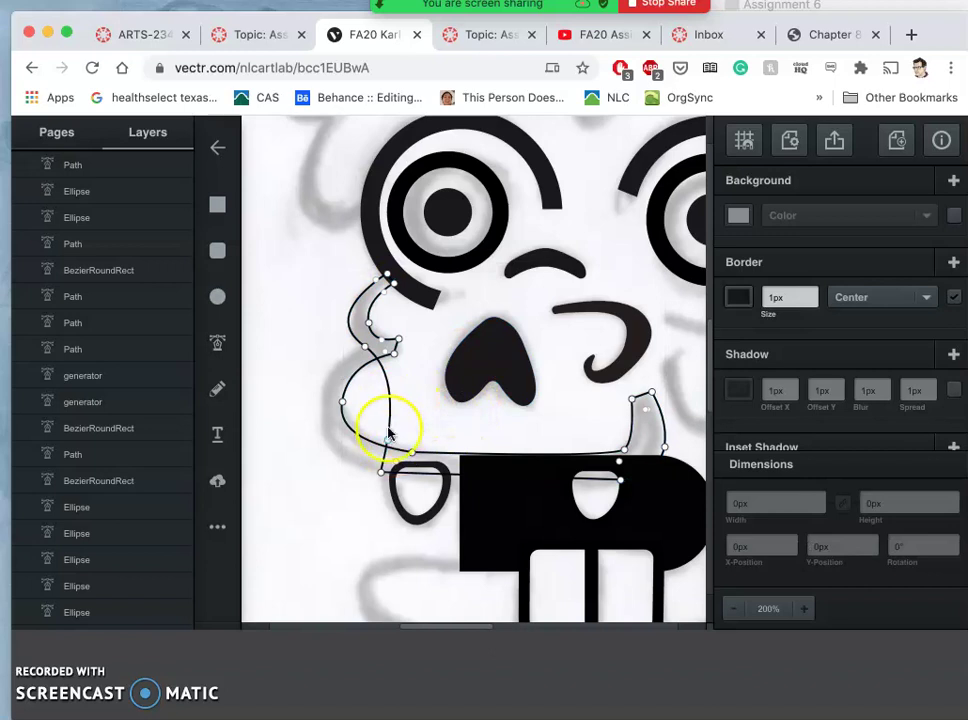
left_click_drag(389, 434, 271, 390)
left_click_drag(269, 388, 273, 400)
left_click(378, 477)
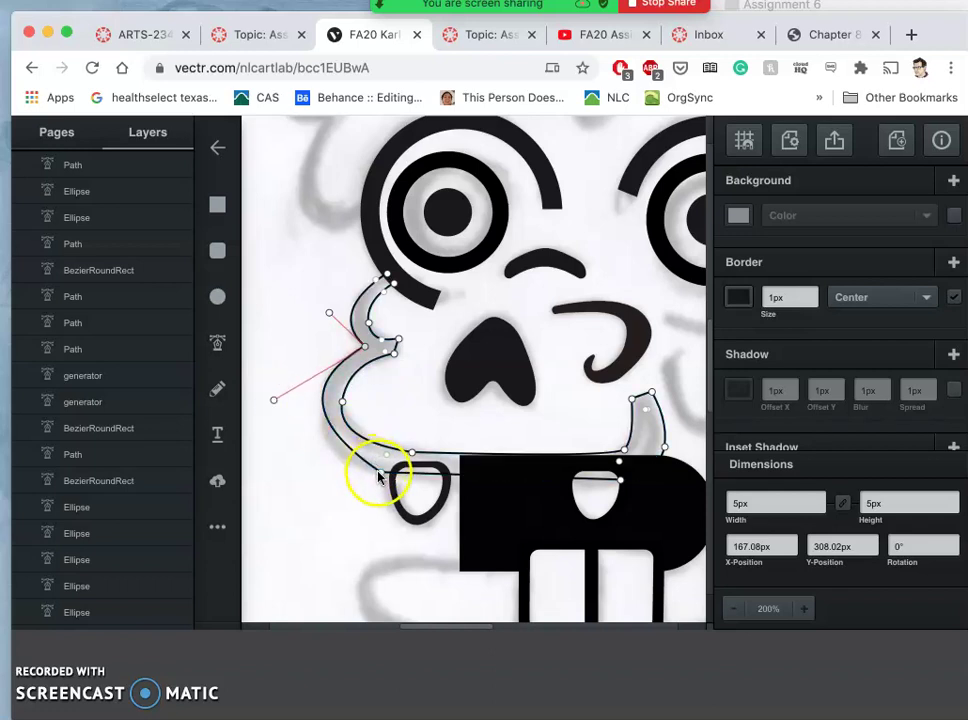
double_click(379, 476)
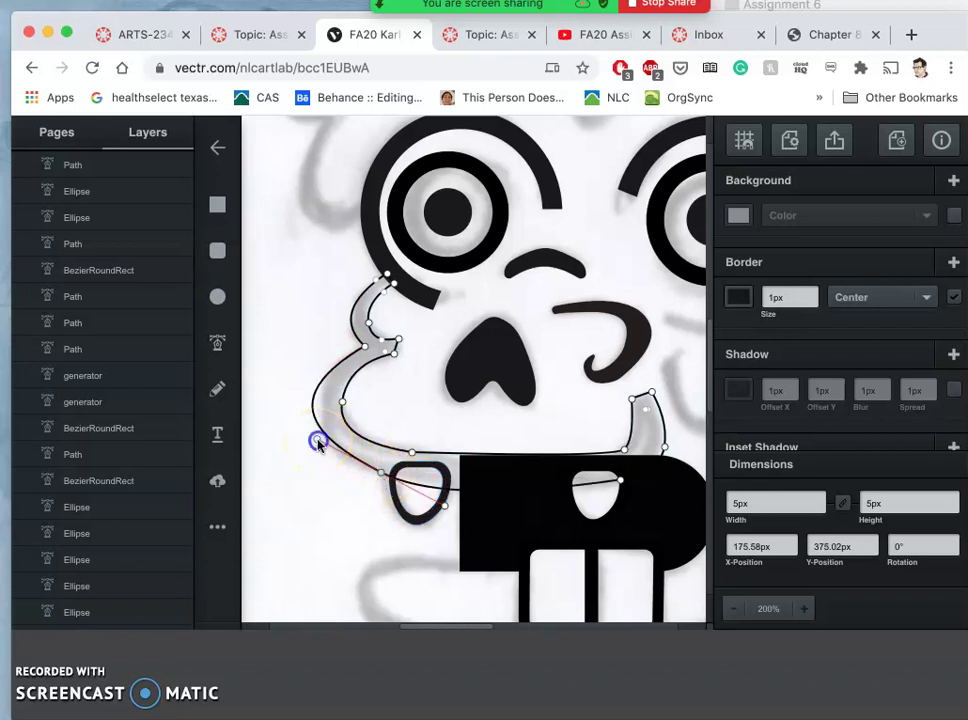
left_click_drag(317, 441, 383, 469)
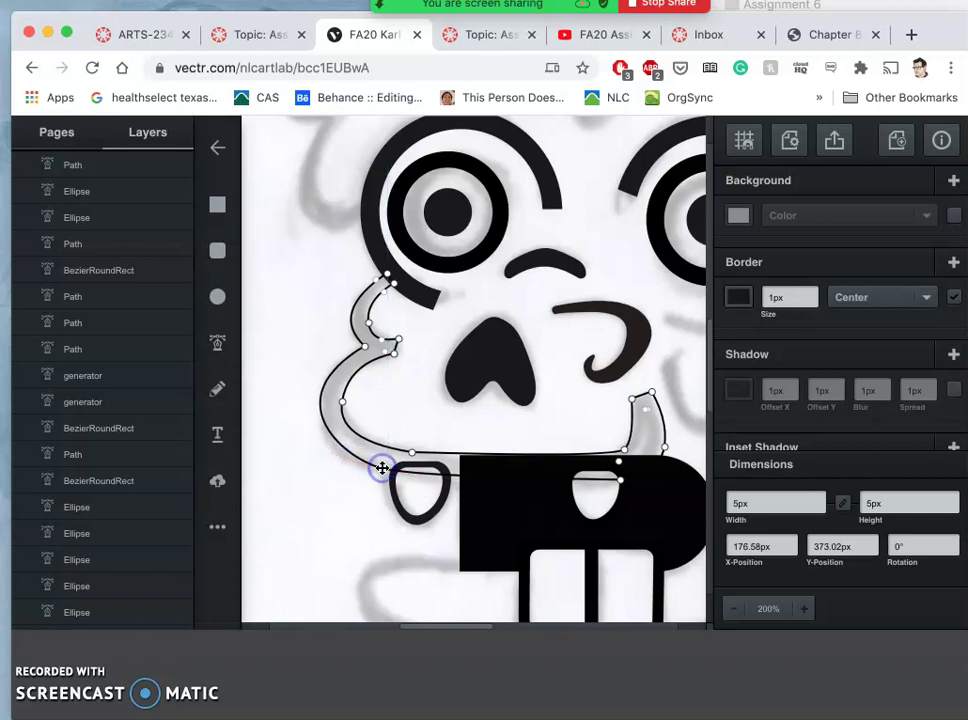
- Adjust the anchor points at the right end of the upper lip to even out the outline's thickness
left_click_drag(621, 481, 616, 465)
left_click(674, 462)
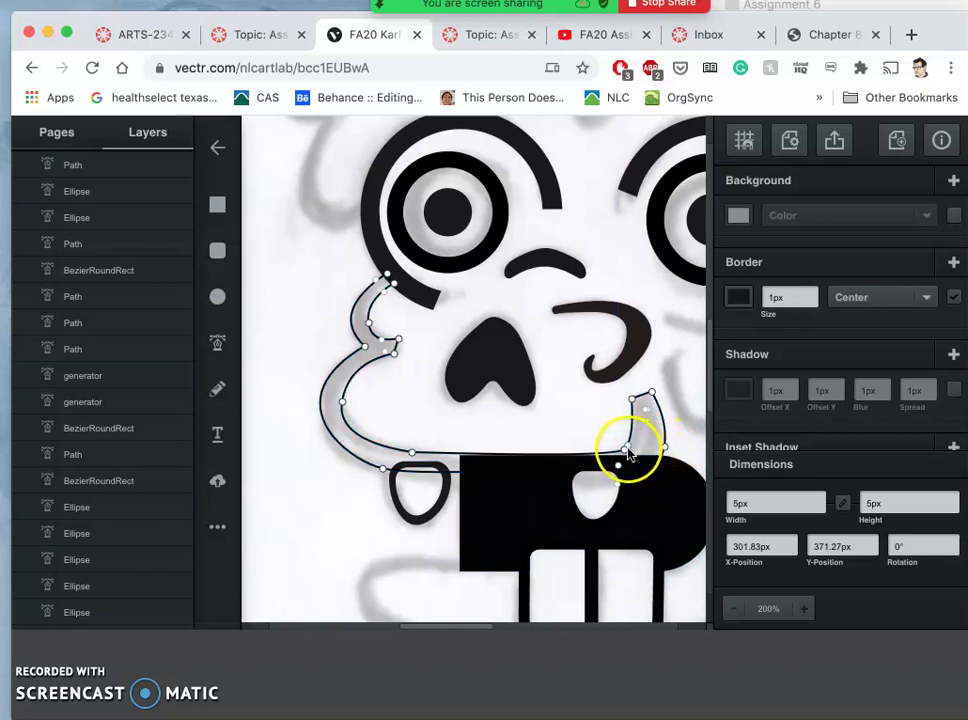
left_click_drag(624, 451, 628, 447)
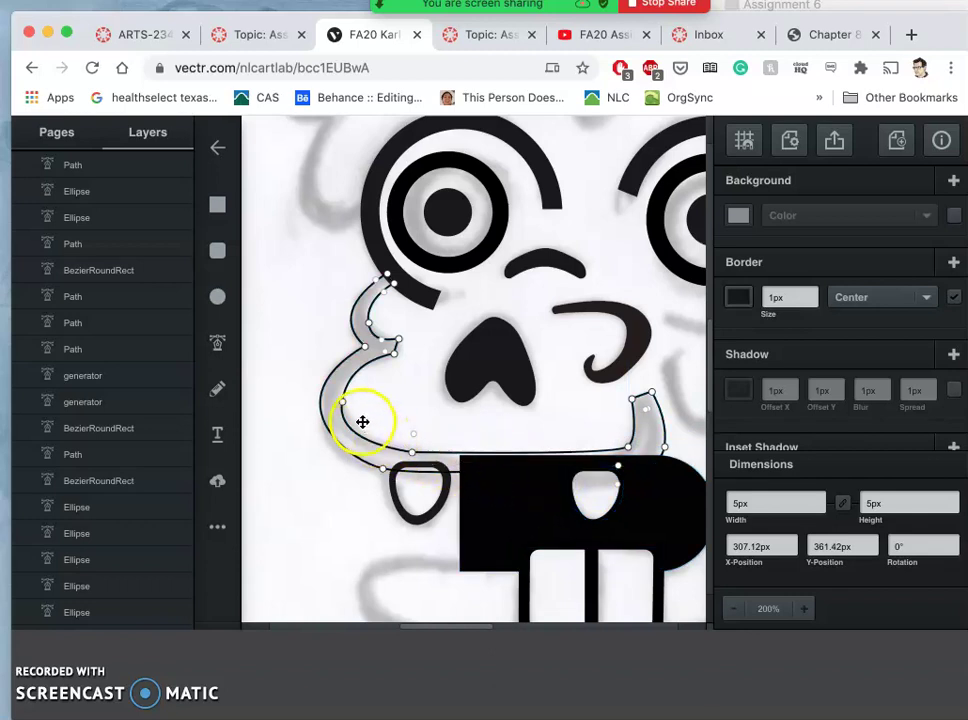
- Refine the inner cheek curve and move the lower anchor point of the notch to square off its end
left_click_drag(412, 453, 394, 451)
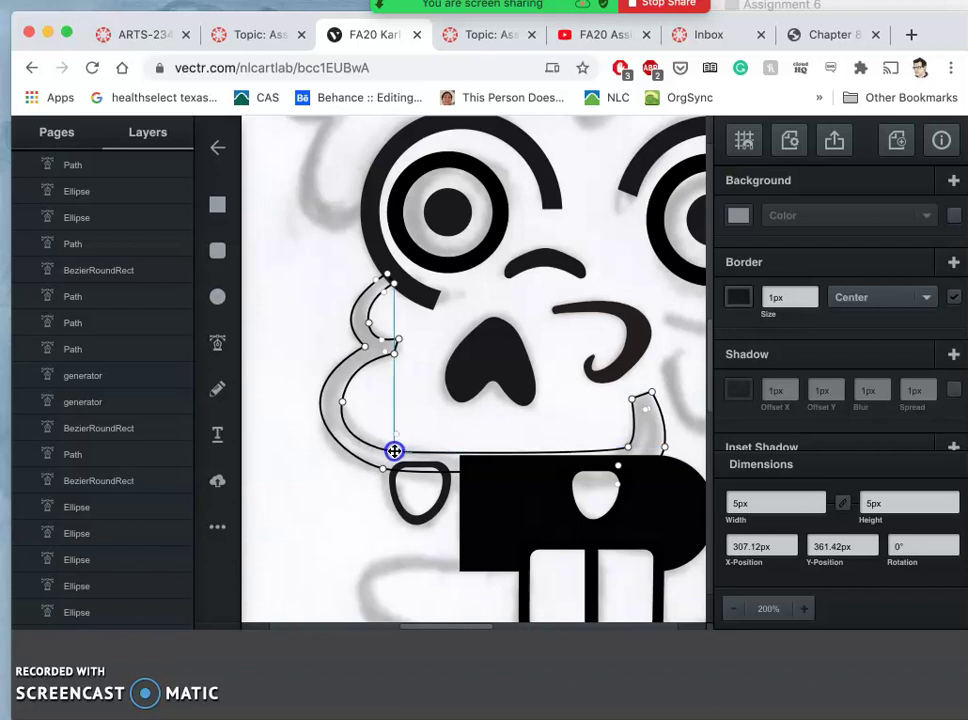
left_click_drag(394, 451, 396, 451)
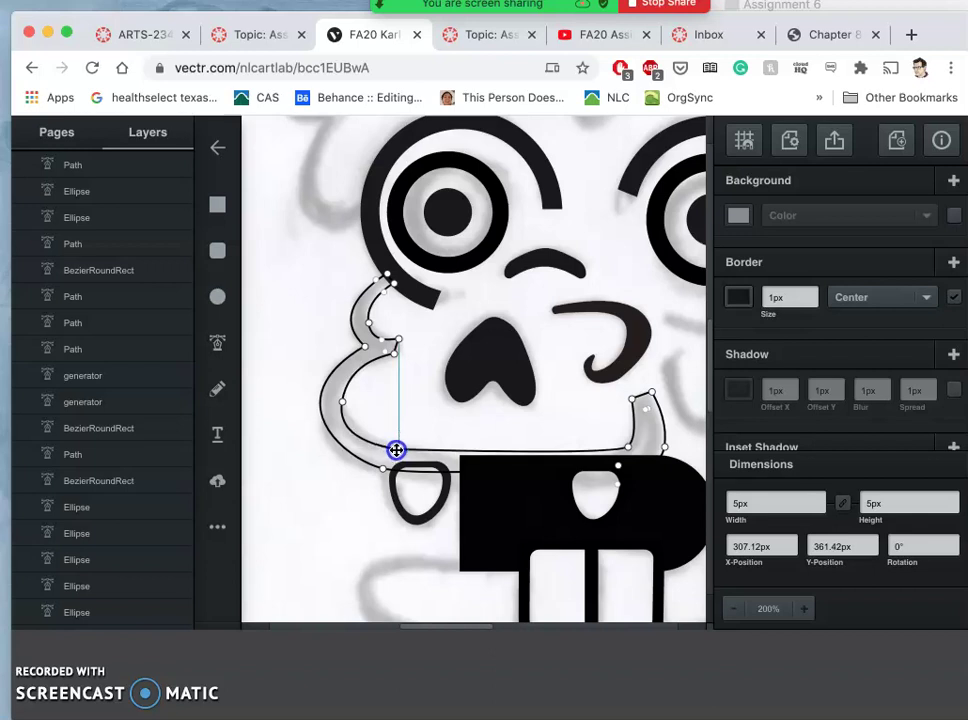
left_click_drag(396, 450, 344, 440)
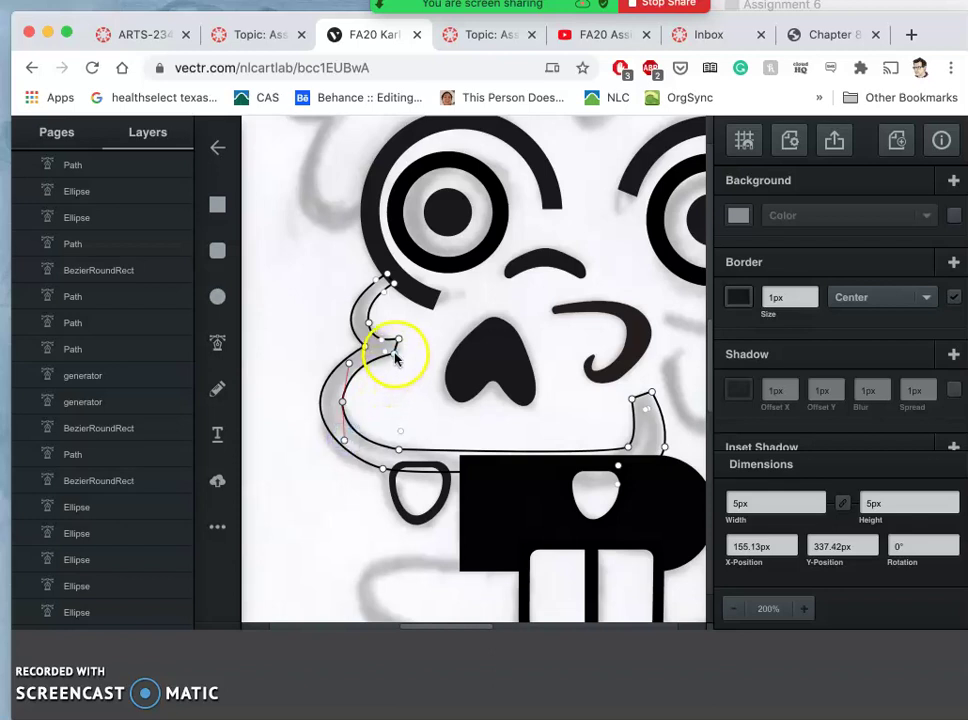
mouse_move(395, 354)
left_mouse_down()
mouse_move(410, 377)
mouse_move(389, 346)
mouse_move(400, 356)
left_mouse_up()
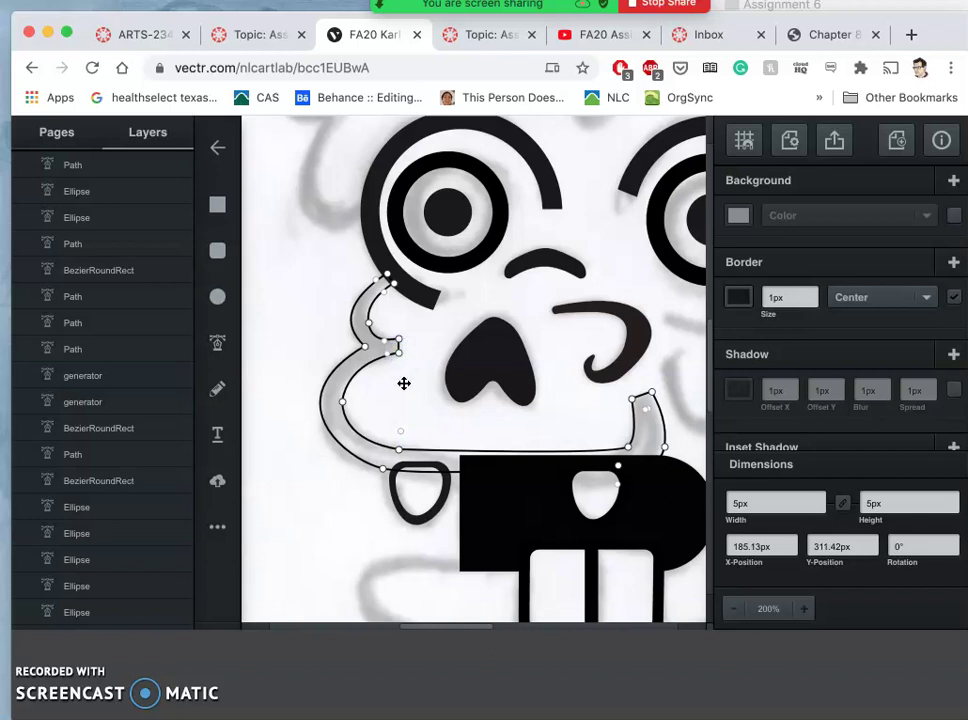
- Remove the snout path's border and fill it with solid black #000000
left_click(953, 298)
left_click(953, 300)
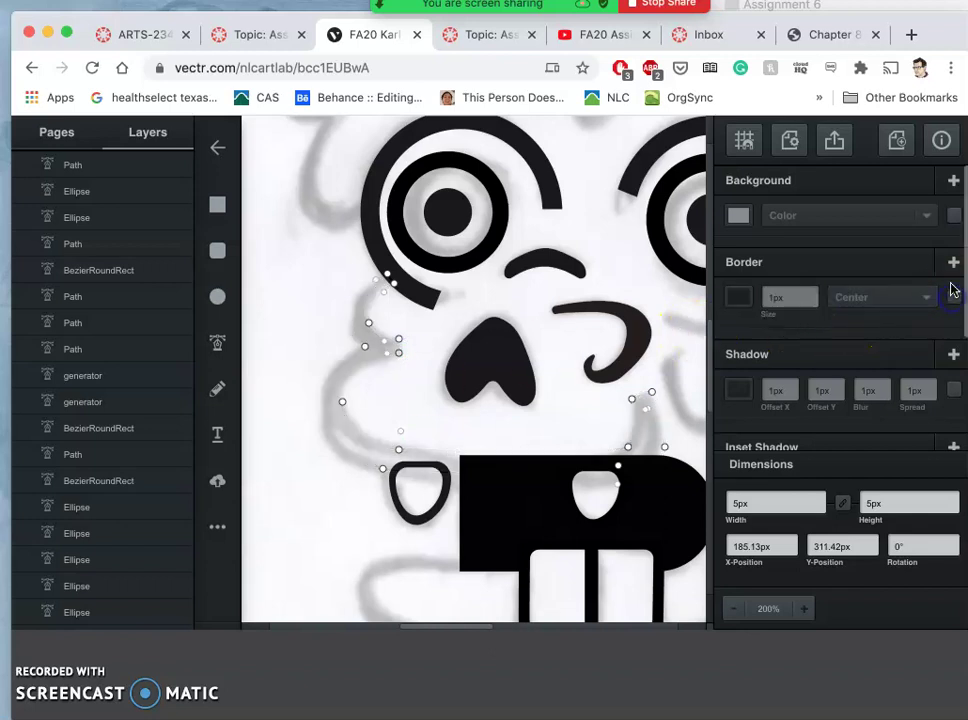
left_click(953, 217)
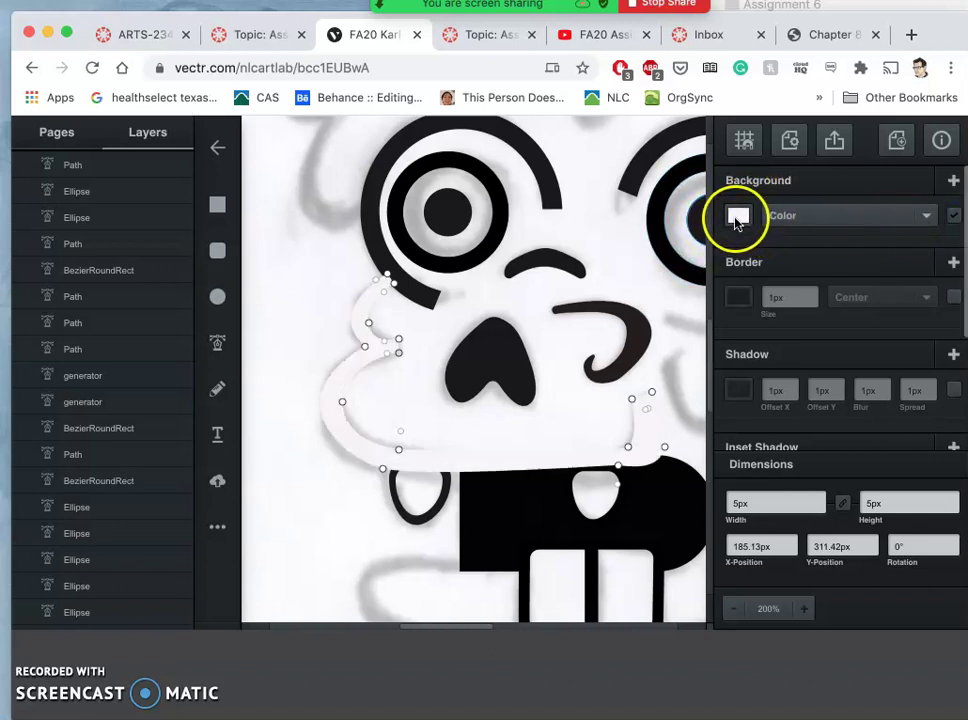
left_click(737, 216)
left_click_drag(535, 280, 506, 316)
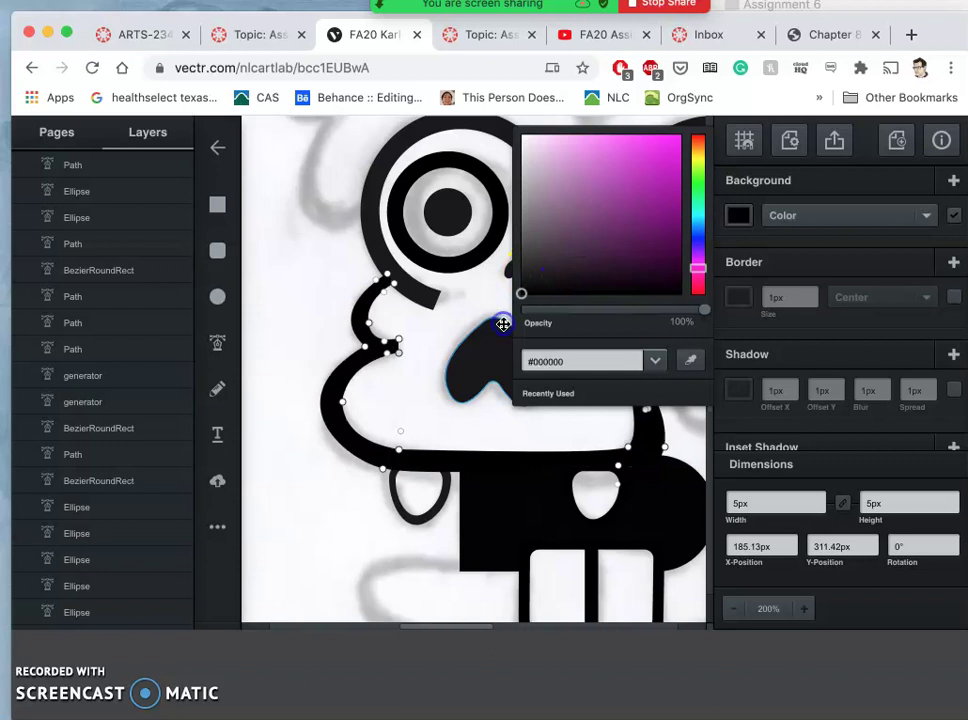
left_click(268, 383)
left_click(272, 387)
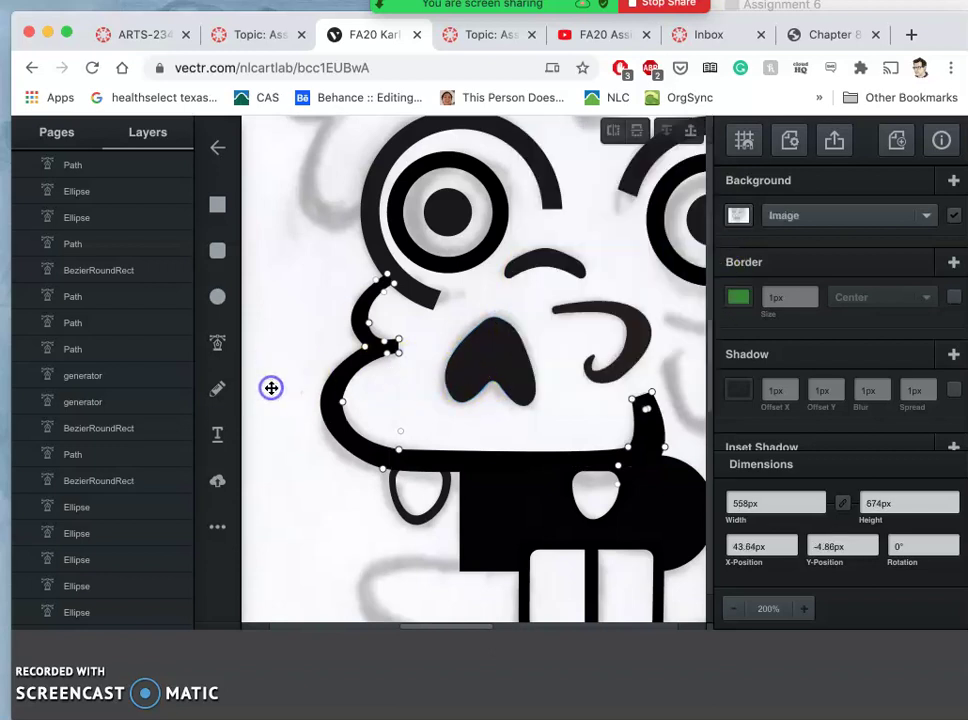
left_click(309, 467)
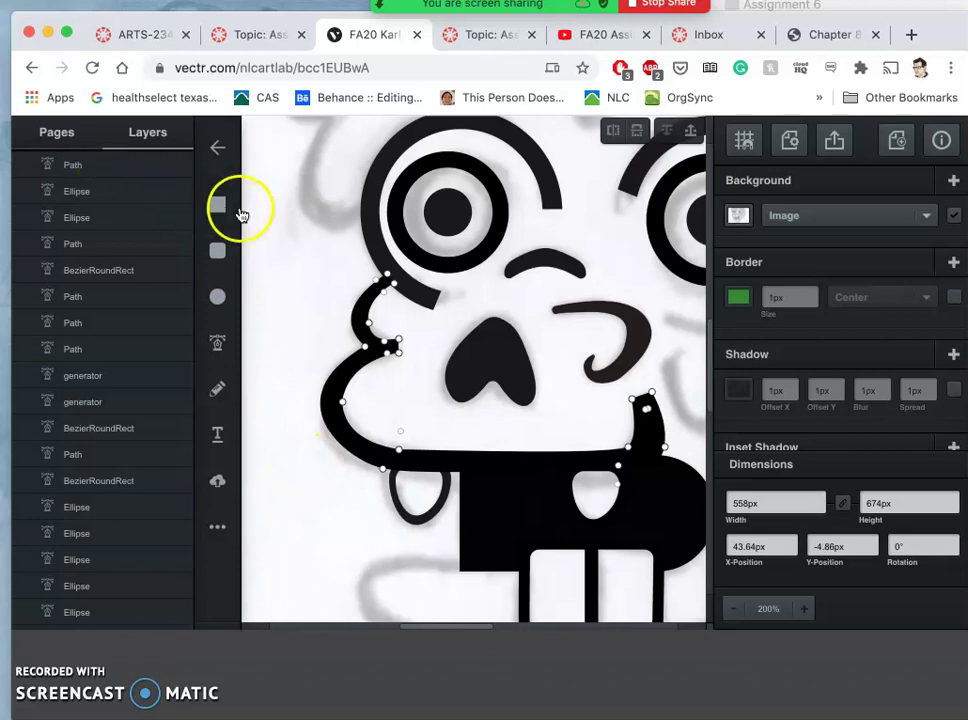
left_click(280, 217)
left_click(532, 300)
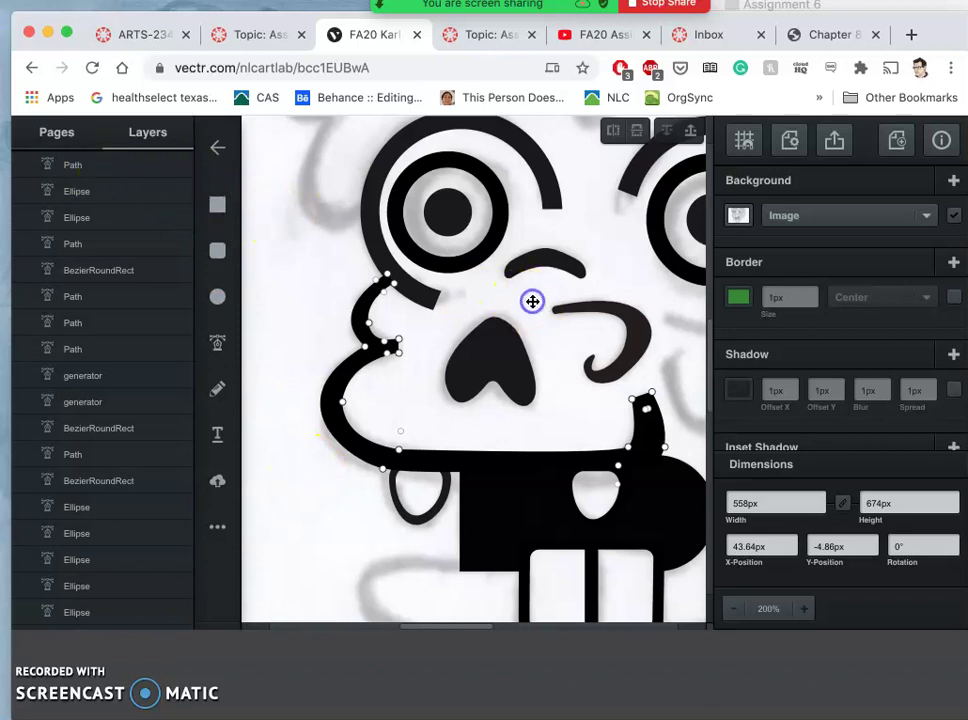
- Activate the Pen tool and examine the whole traced head against the sketch at 66% zoom
scroll(538, 228, "up", 2)
scroll(538, 228, "right", 3)
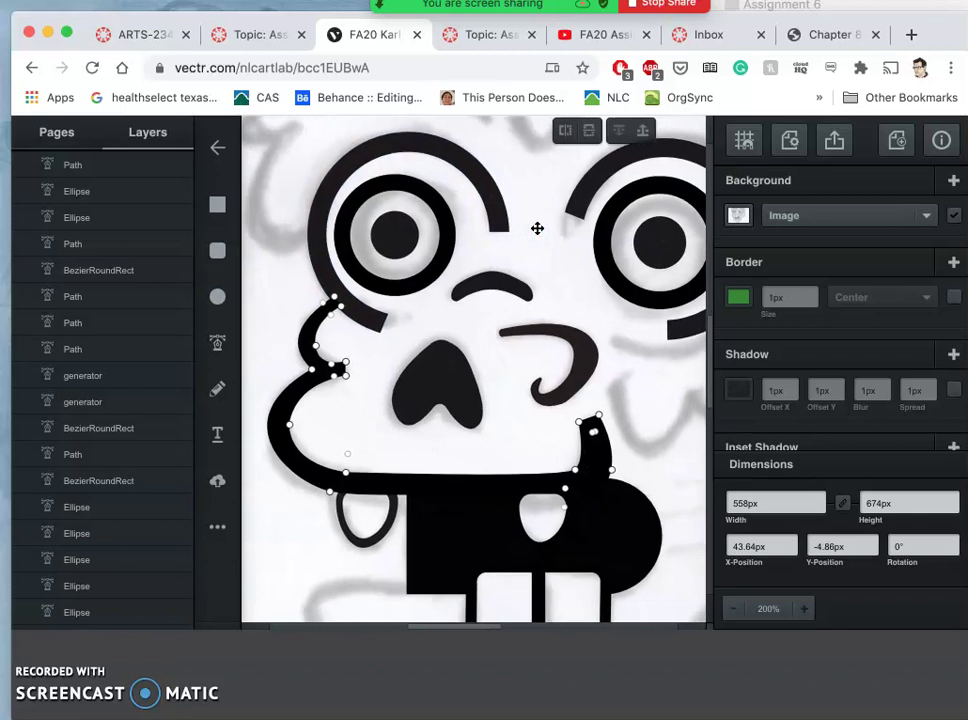
left_click(216, 389)
left_click(217, 345)
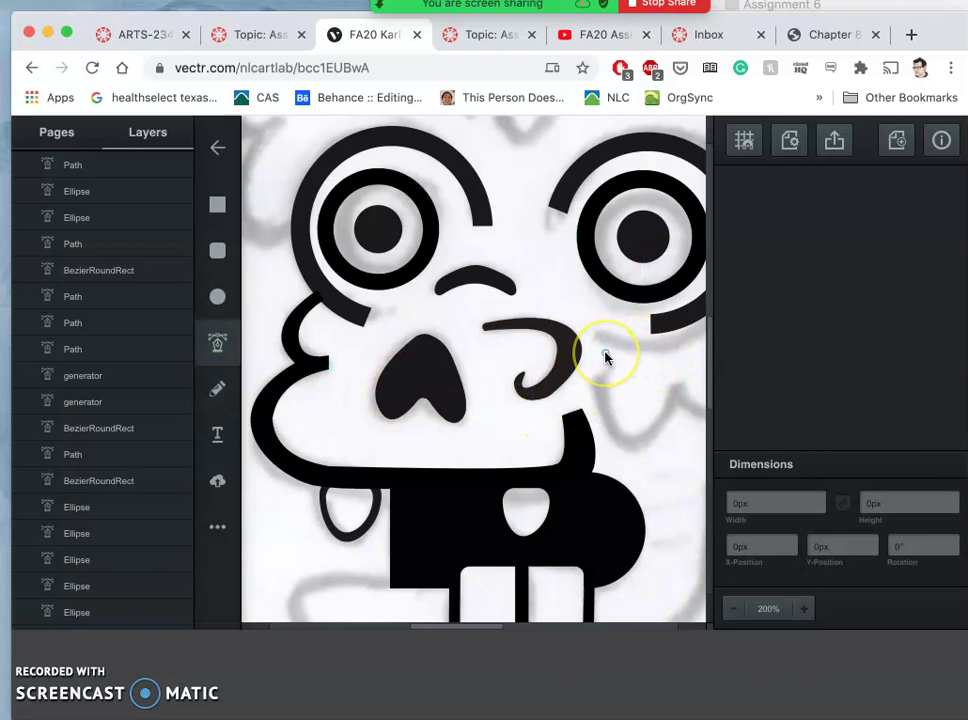
key("super+minus")
key("super+minus")
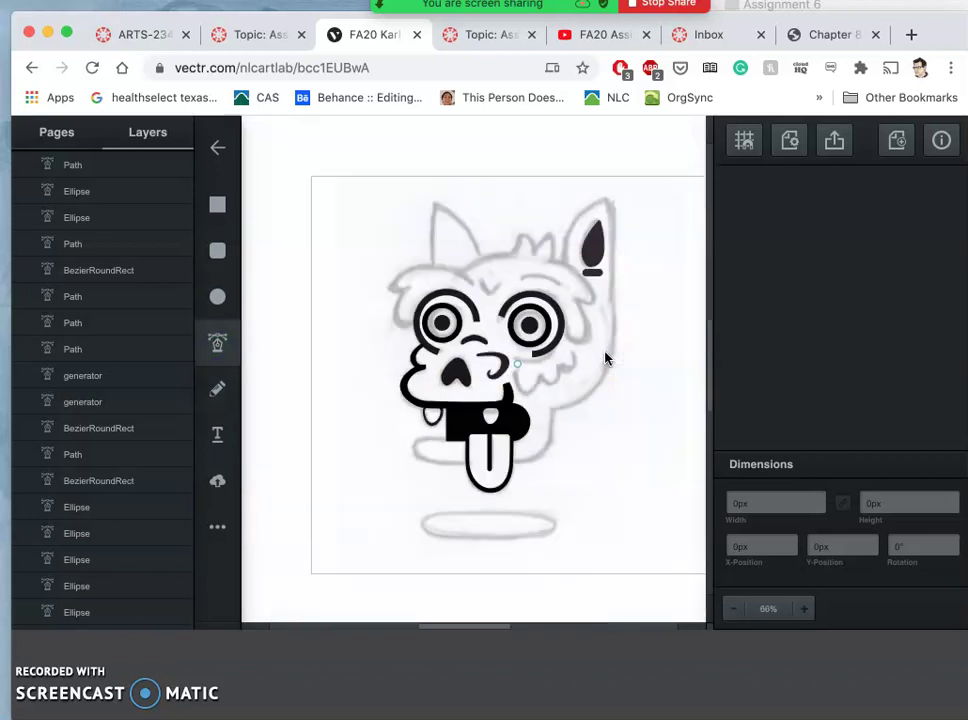
- Round both corners at the tip of the snout outline's upturned end beside the cheek
key("super+equal")
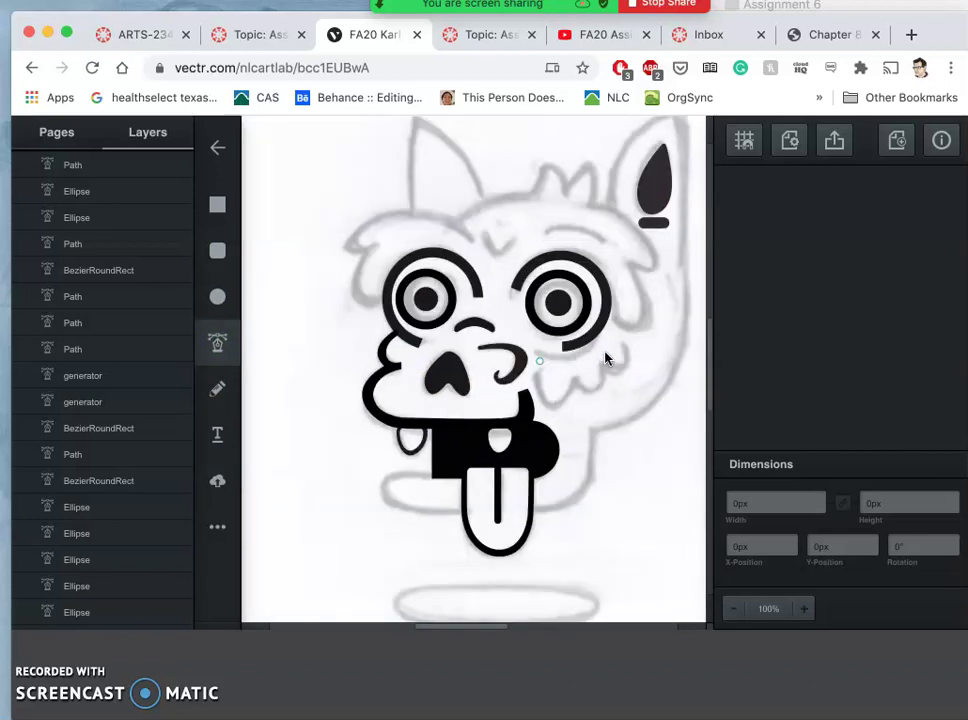
key("super+equal")
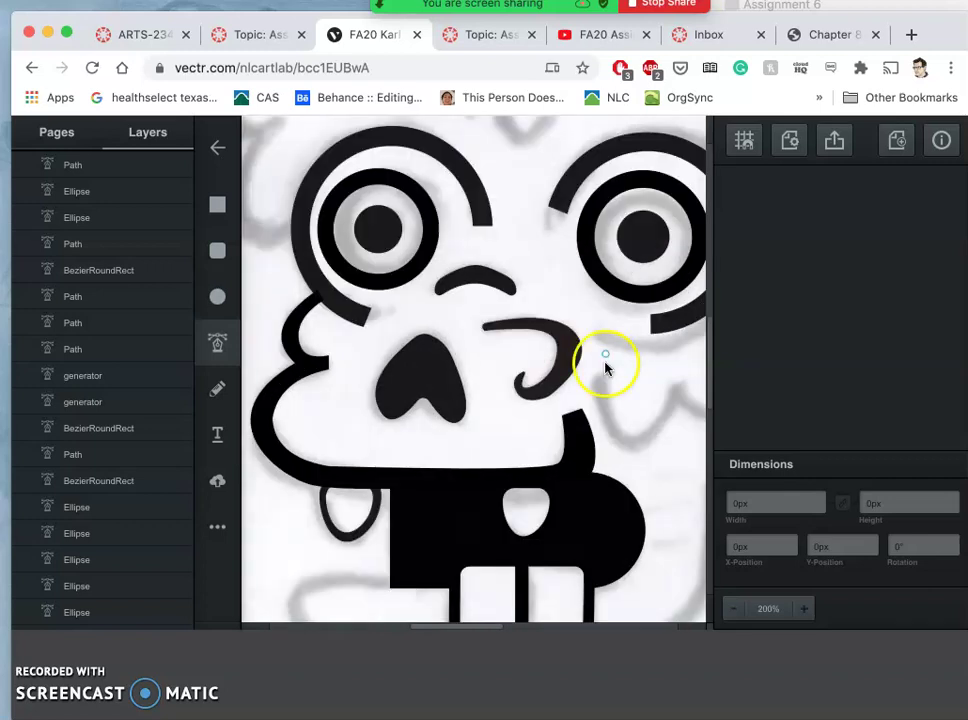
left_click(218, 345)
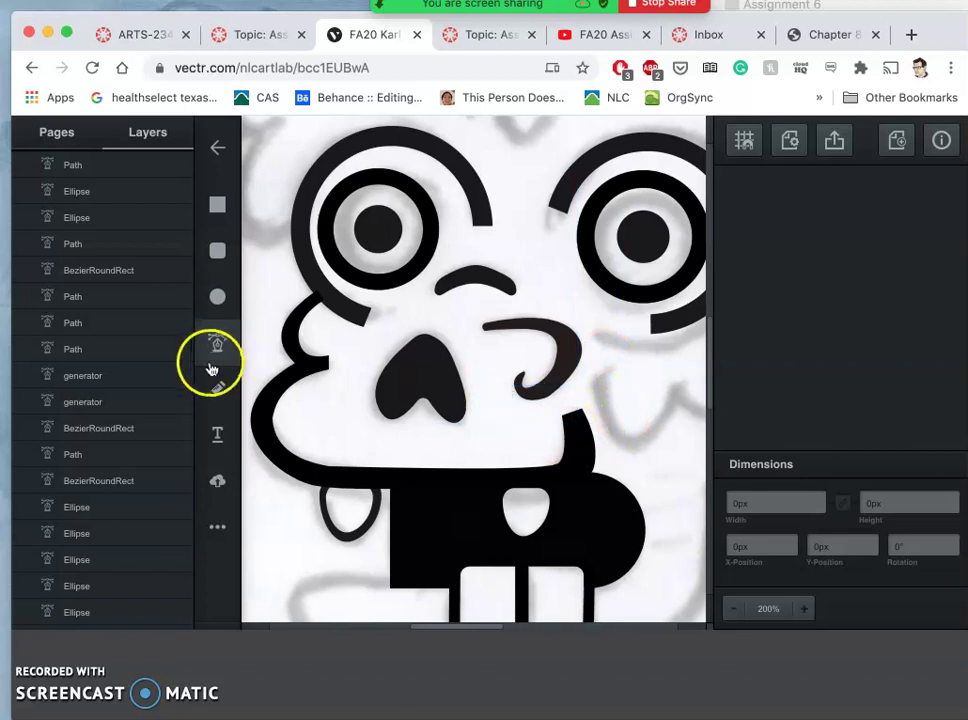
left_click(581, 466)
left_click(581, 461)
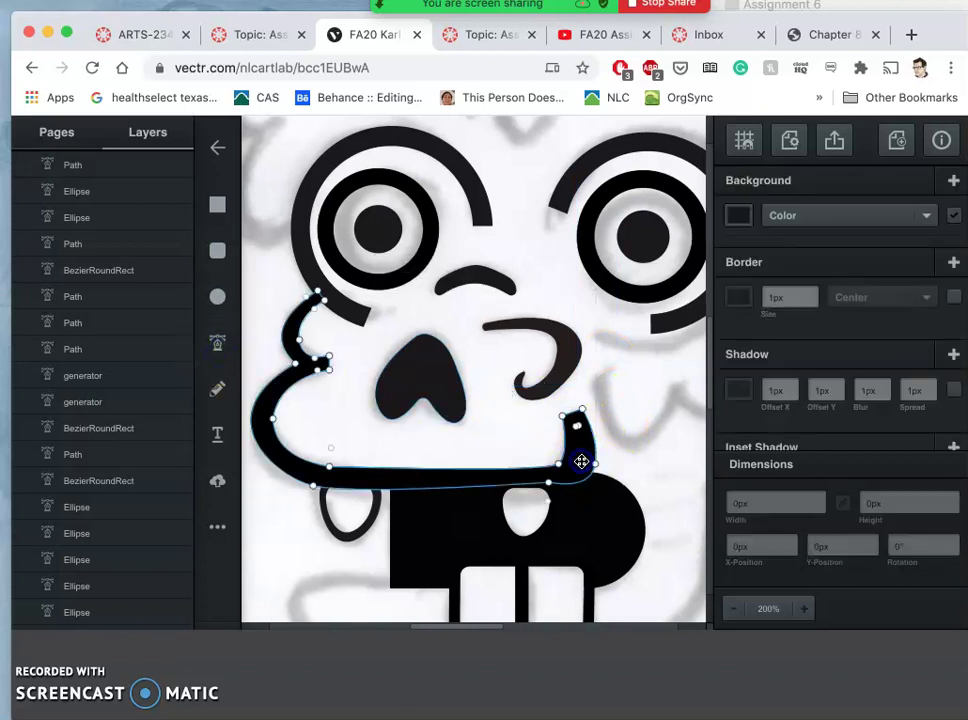
left_click_drag(577, 425, 579, 439)
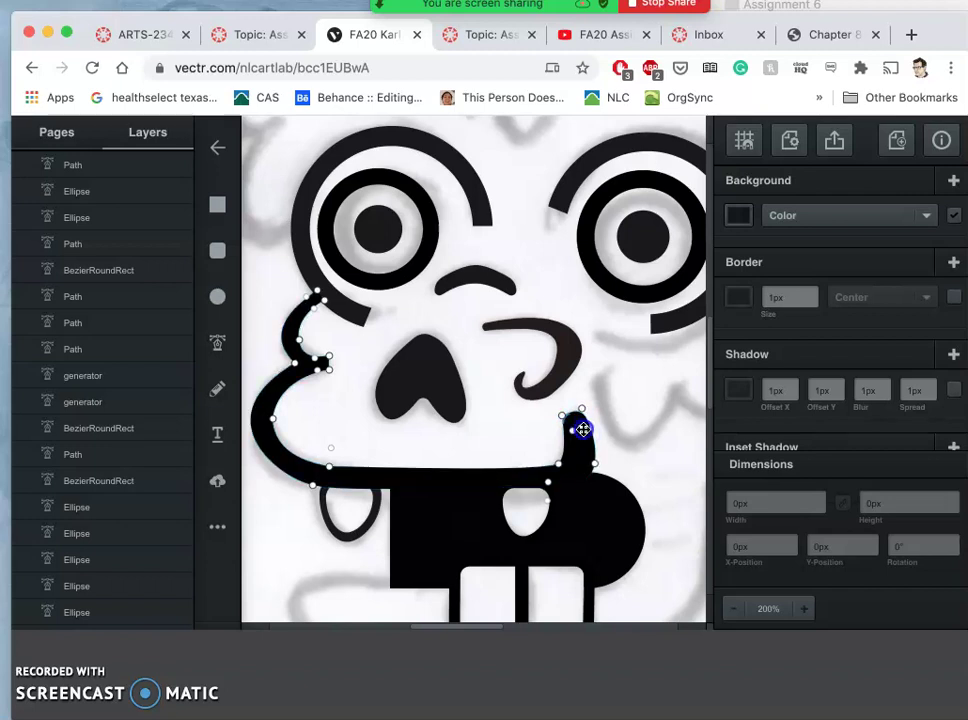
left_click(618, 436)
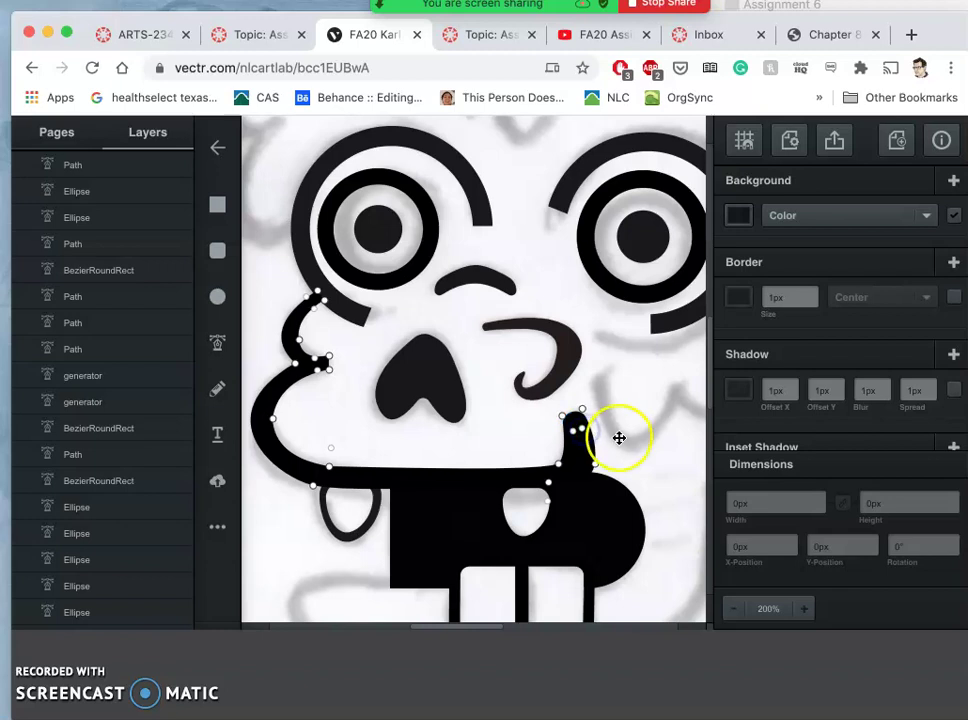
left_click(447, 395)
left_click(252, 291)
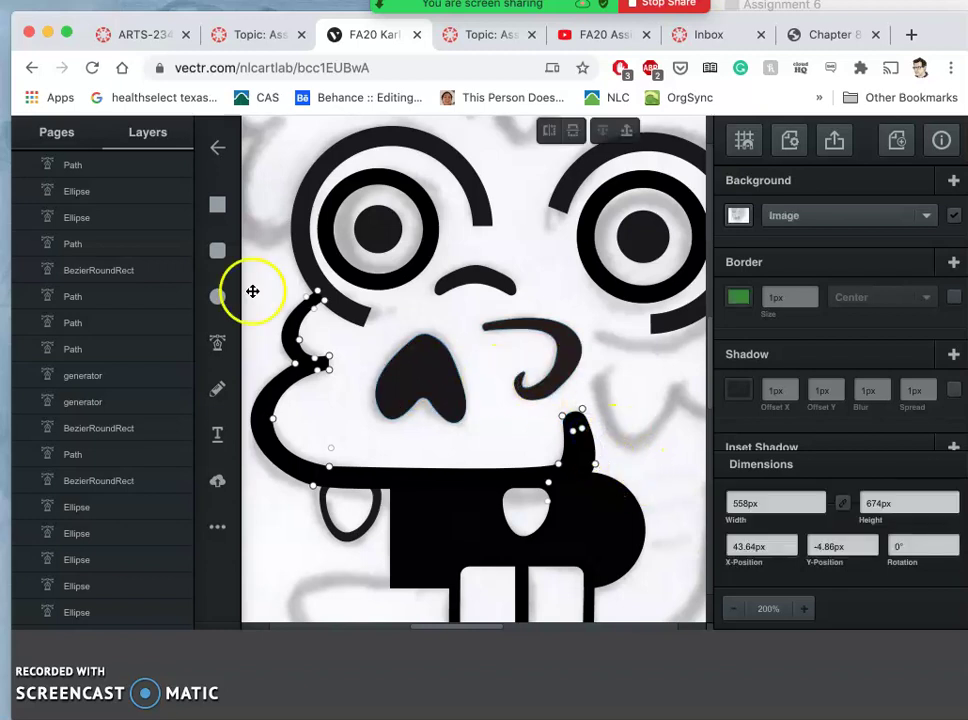
- Try to trace the first two lobes of the jagged cheek fur below the right eye with curved Pen segments
left_click(217, 345)
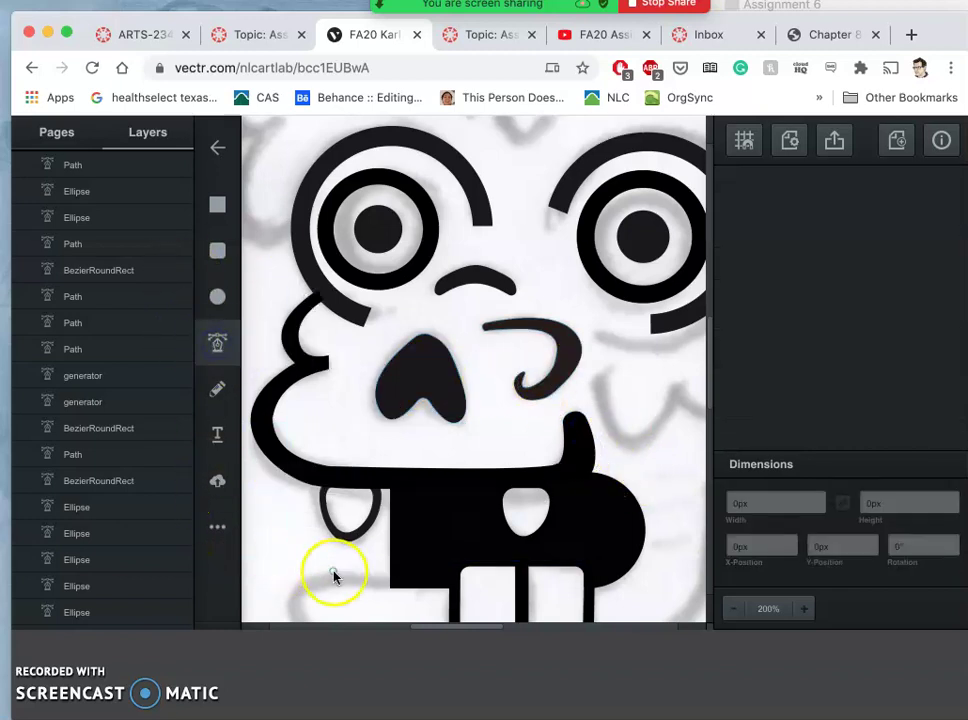
left_click(455, 390)
scroll(456, 392, "right", 2)
scroll(455, 390, "right", 5)
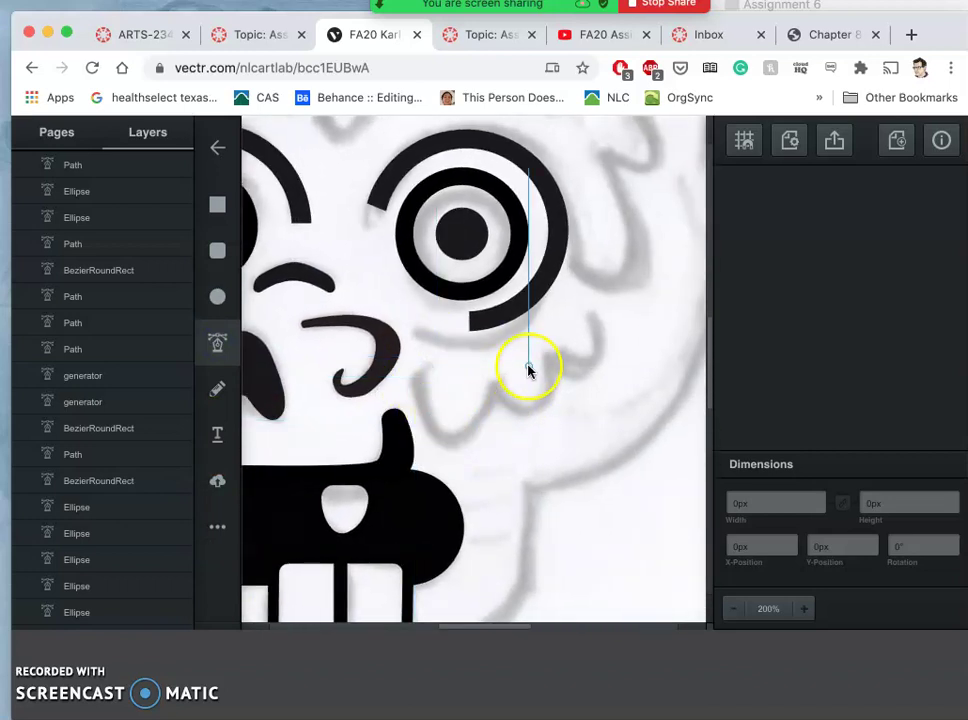
left_click(410, 378)
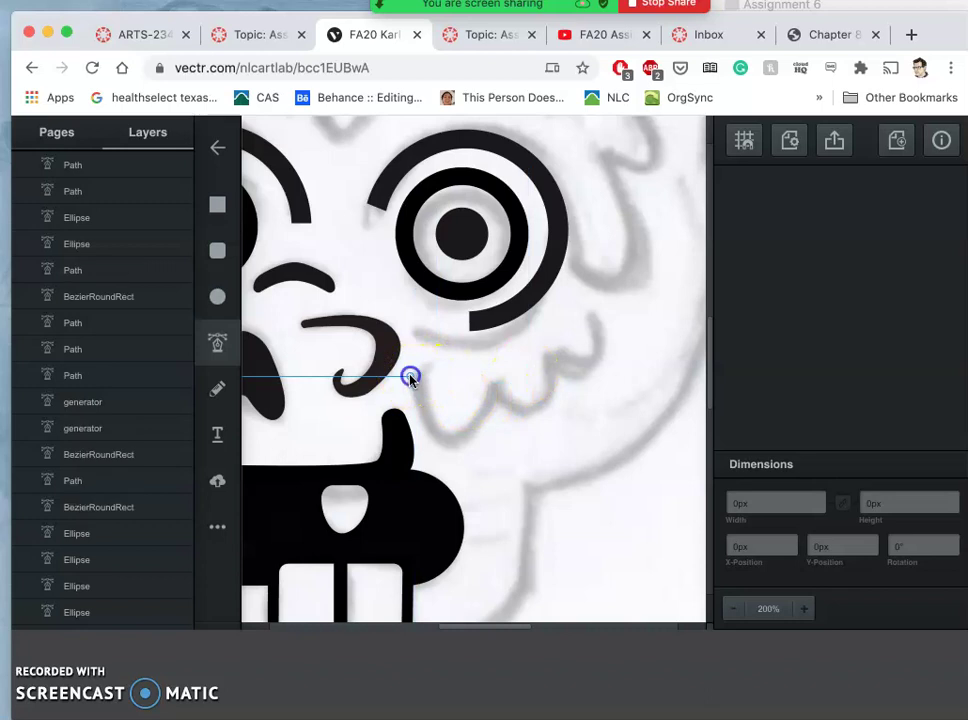
left_click(429, 370)
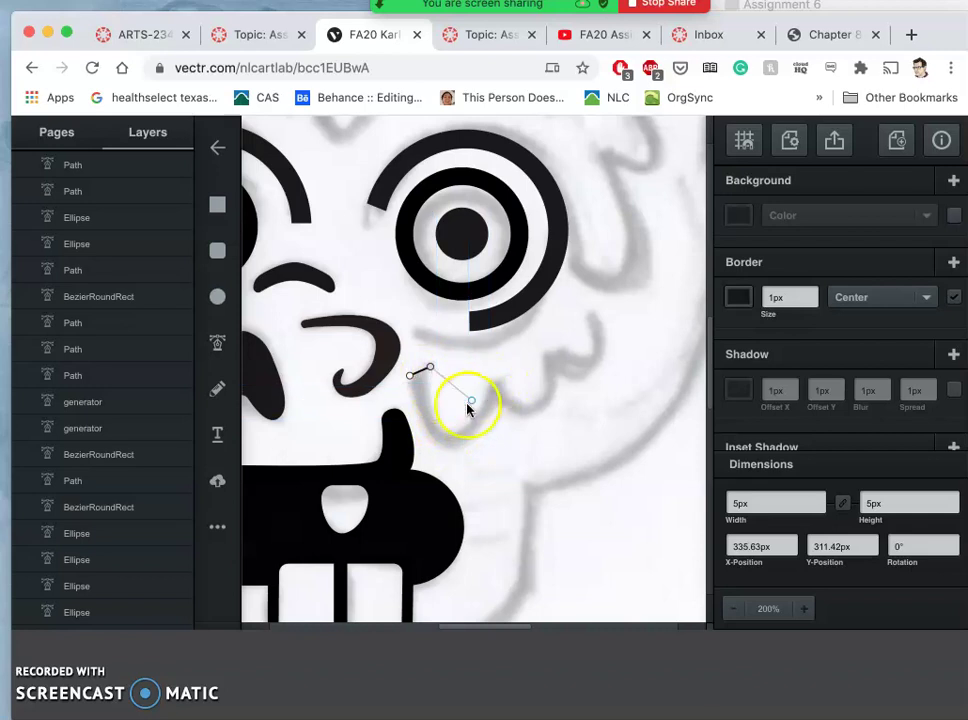
left_click(447, 437)
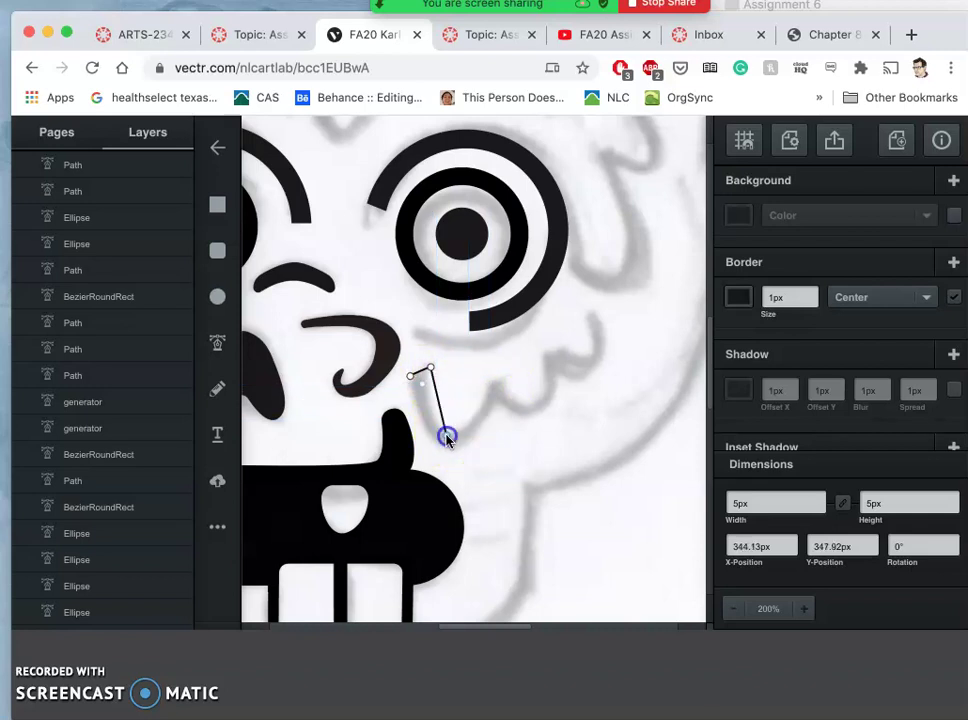
left_click_drag(447, 437, 467, 439)
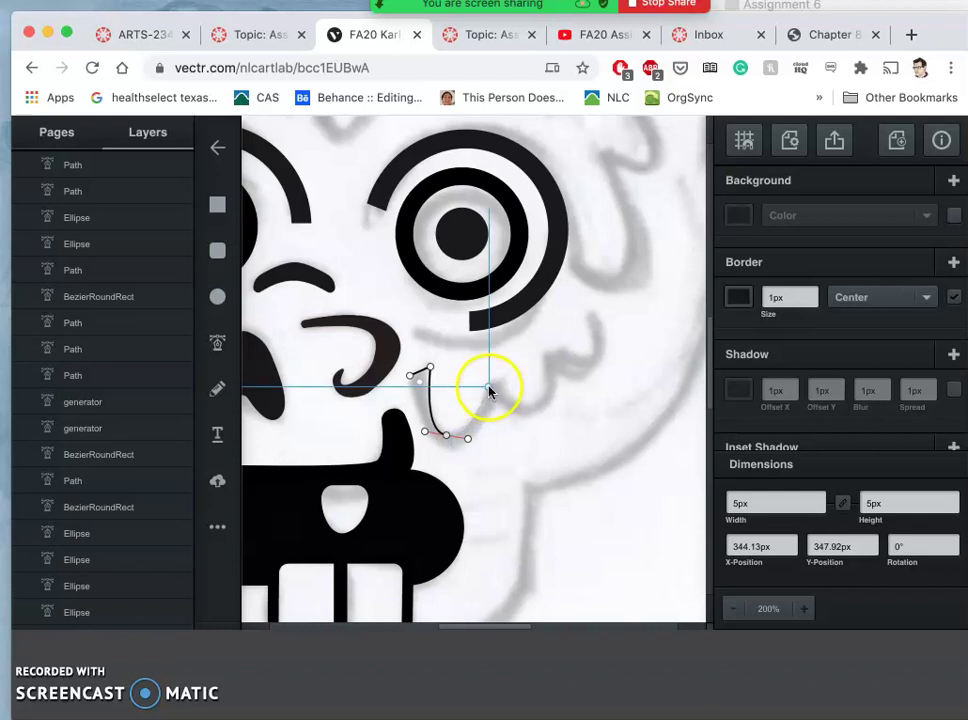
left_click_drag(489, 391, 552, 399)
left_click(536, 404)
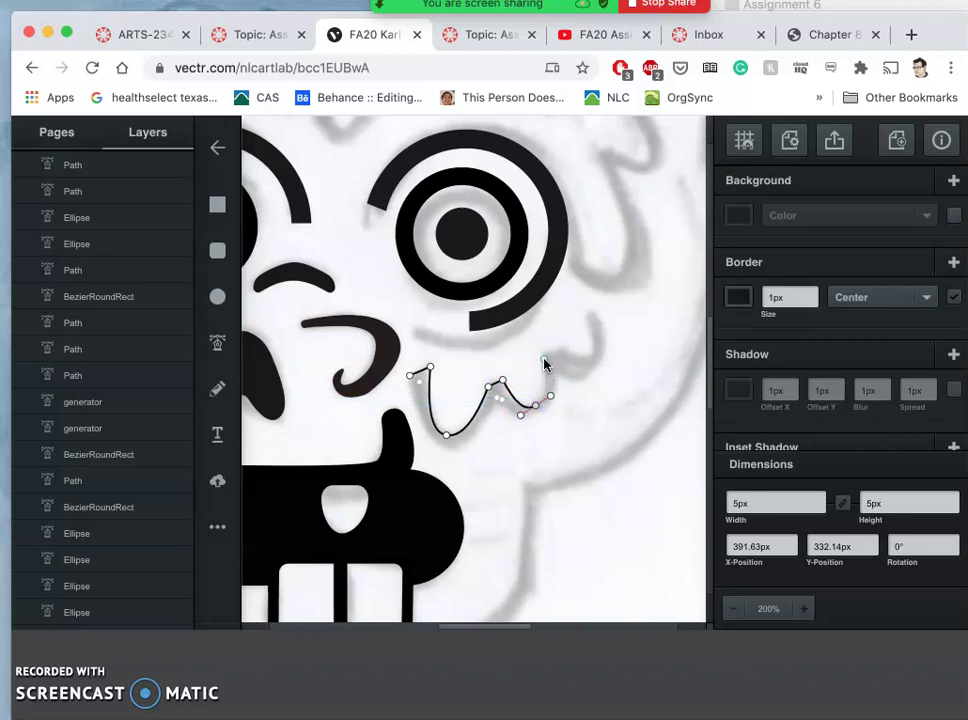
- Try to extend the cheek fur path around the third lobe to its upper tip and start back along the lower edge
left_click(543, 358)
left_click_drag(558, 349, 606, 353)
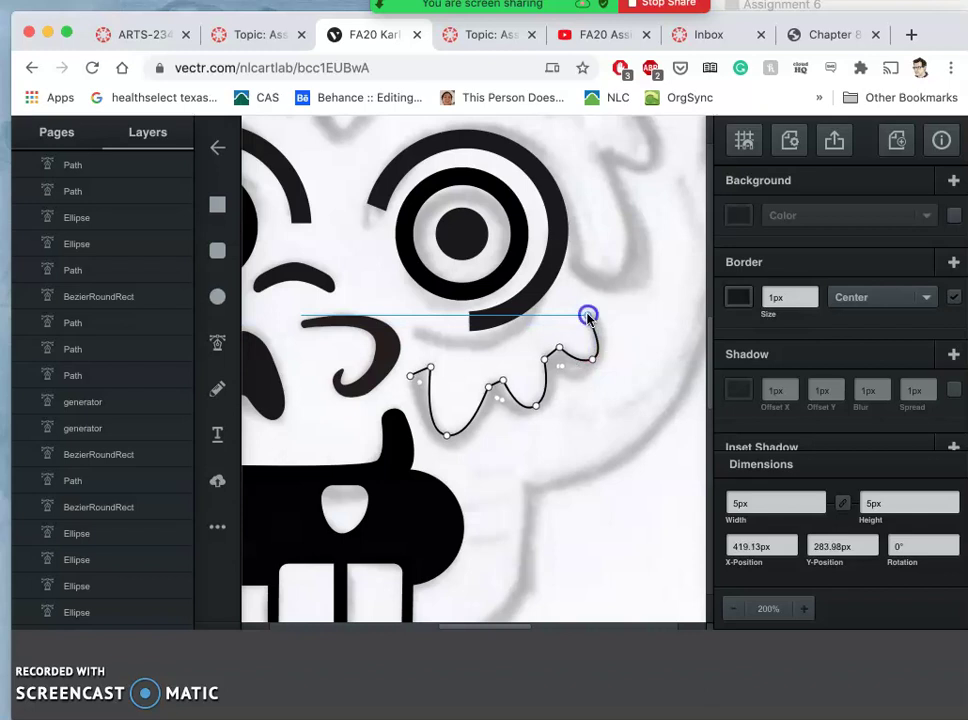
left_click(590, 314)
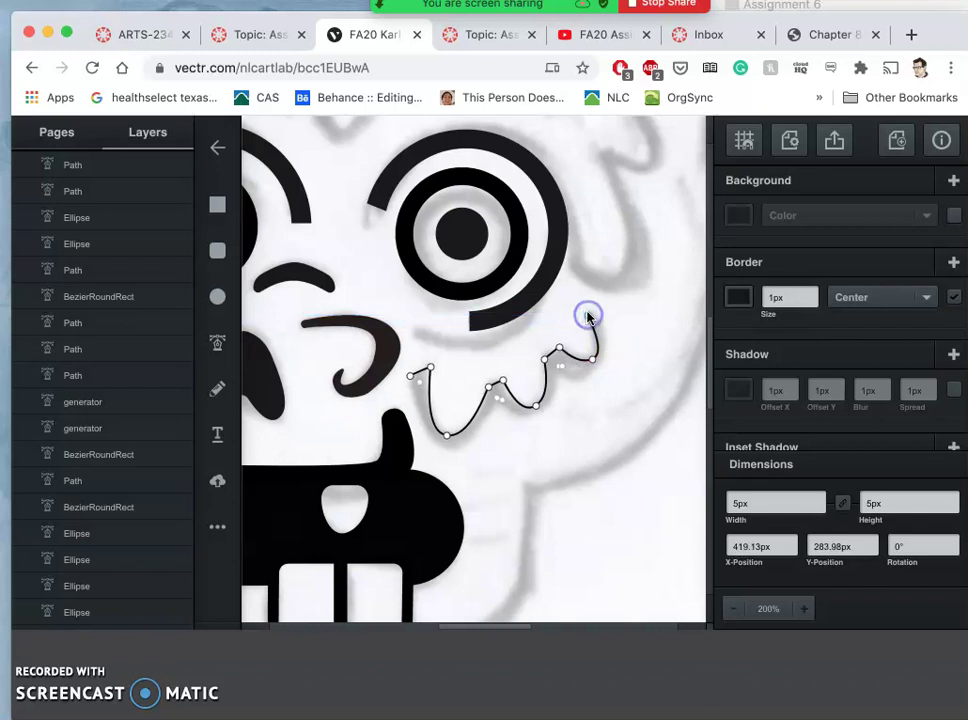
left_click(598, 366)
left_click_drag(606, 371, 581, 385)
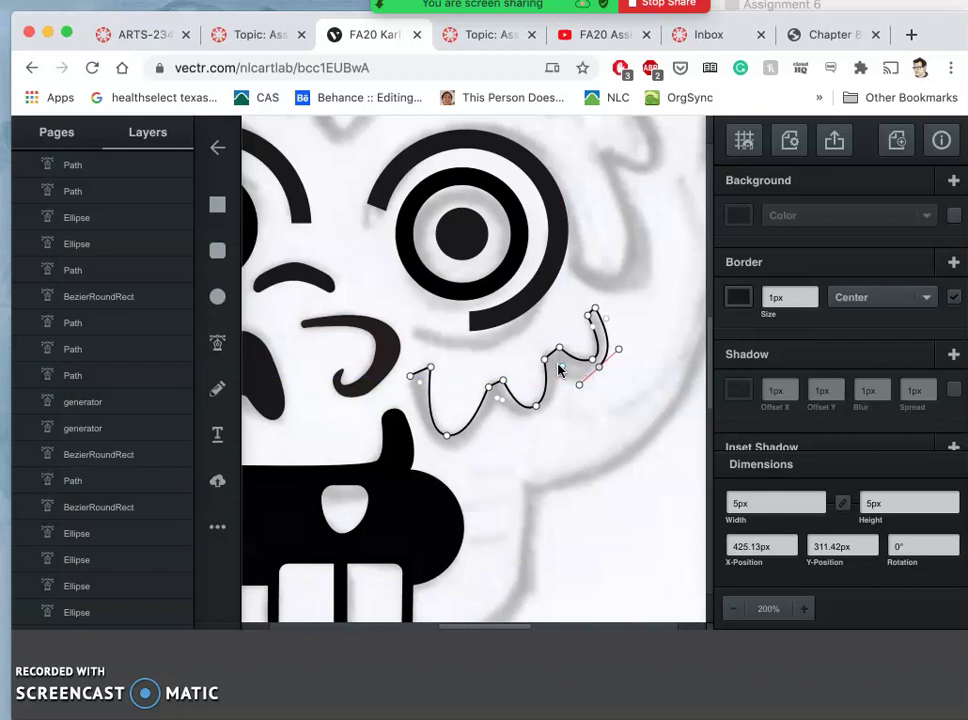
double_click(558, 369)
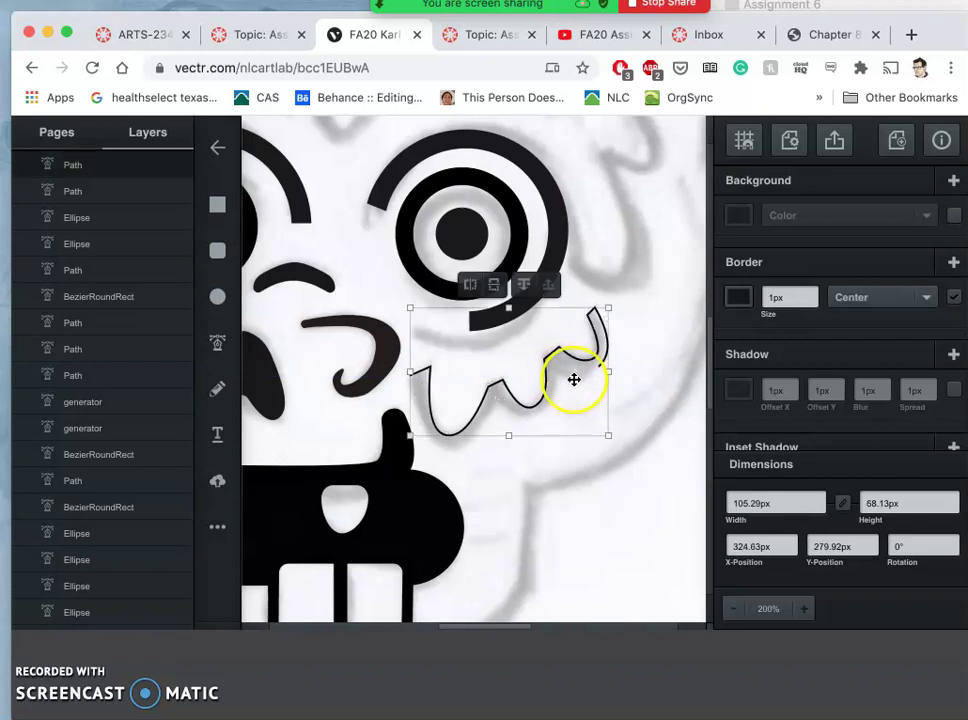
- Undo the curved cheek fur segments back to the path's starting point and deselect the path
key("super+z")
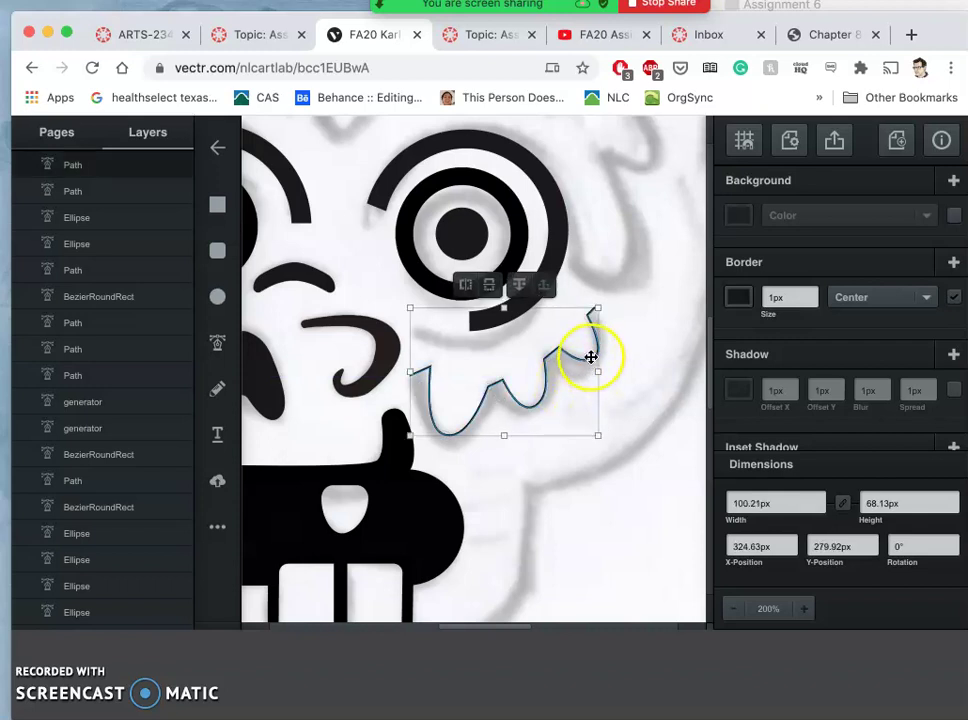
key("super+z")
key("super+z")
key("super+z")
key("super+z")
key("super+z")
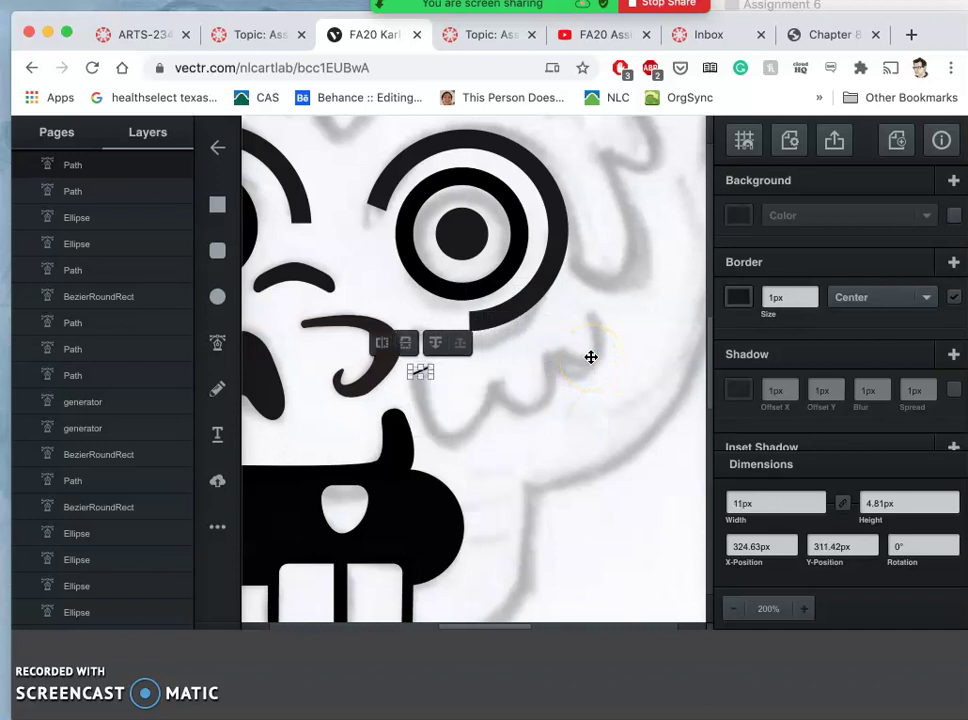
key("super+z")
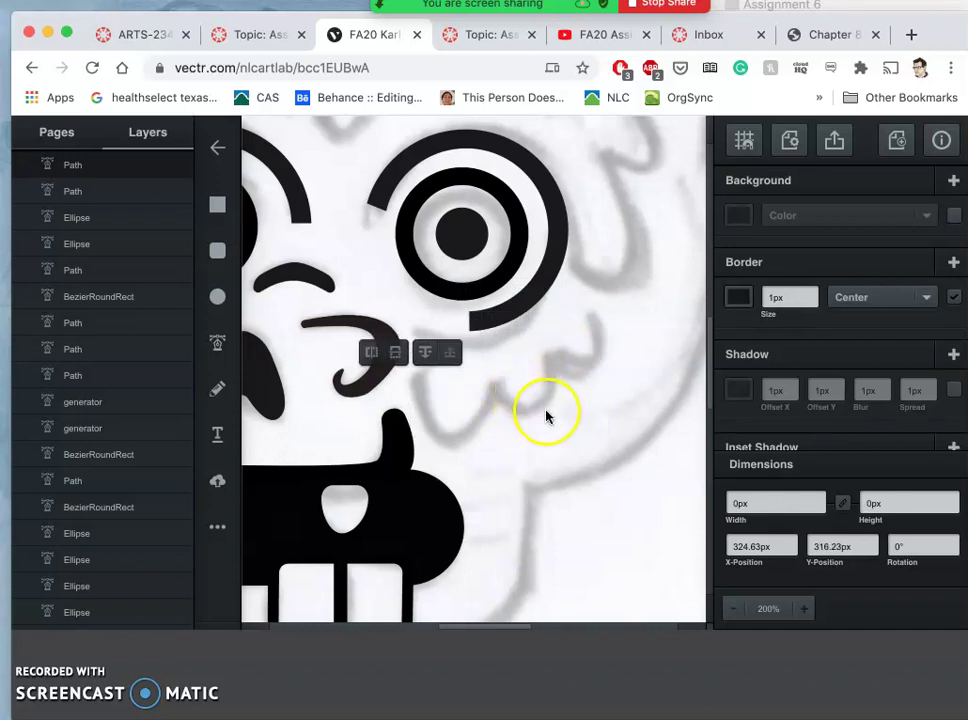
left_click(410, 386)
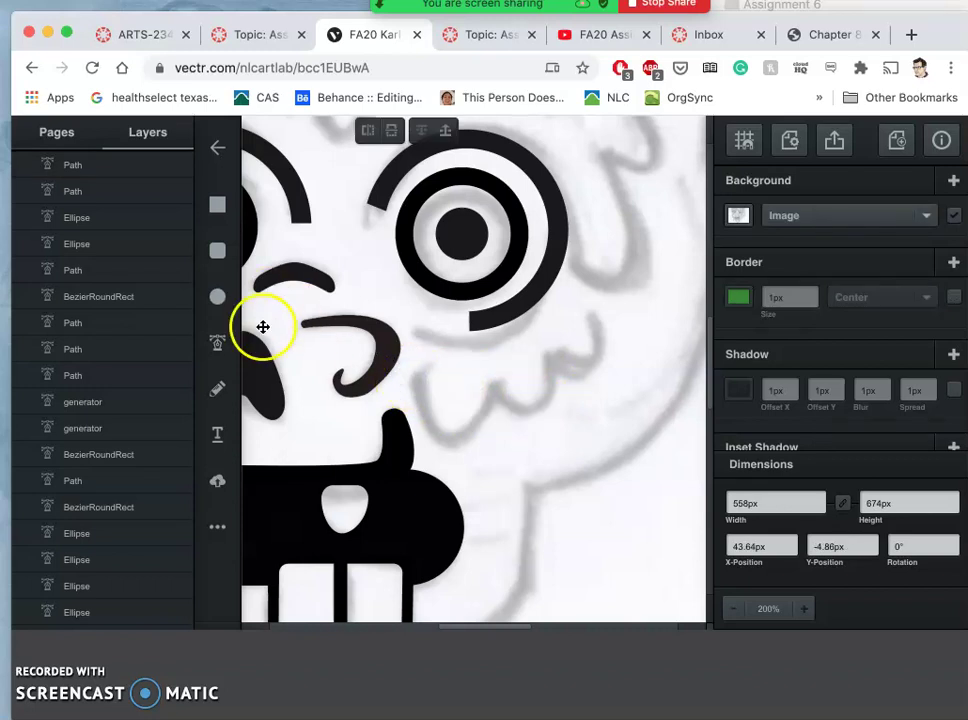
- Trace the upper edge of the cheek fur below the right eye as a zigzag of straight Pen segments
left_click(217, 341)
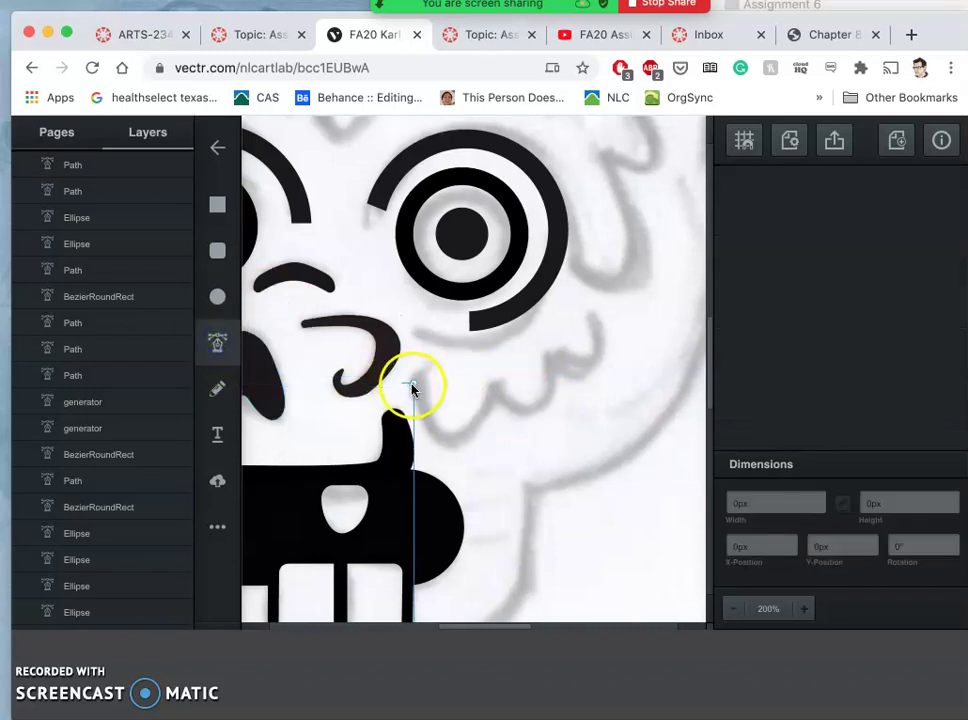
left_click(406, 383)
left_click(428, 372)
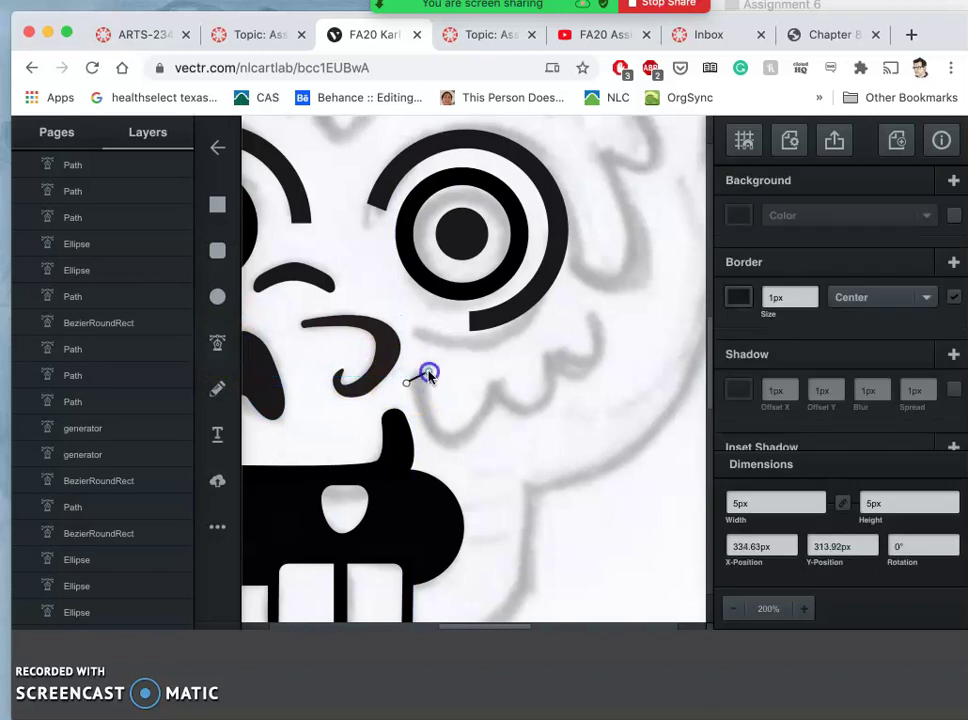
left_click(443, 430)
left_click(488, 386)
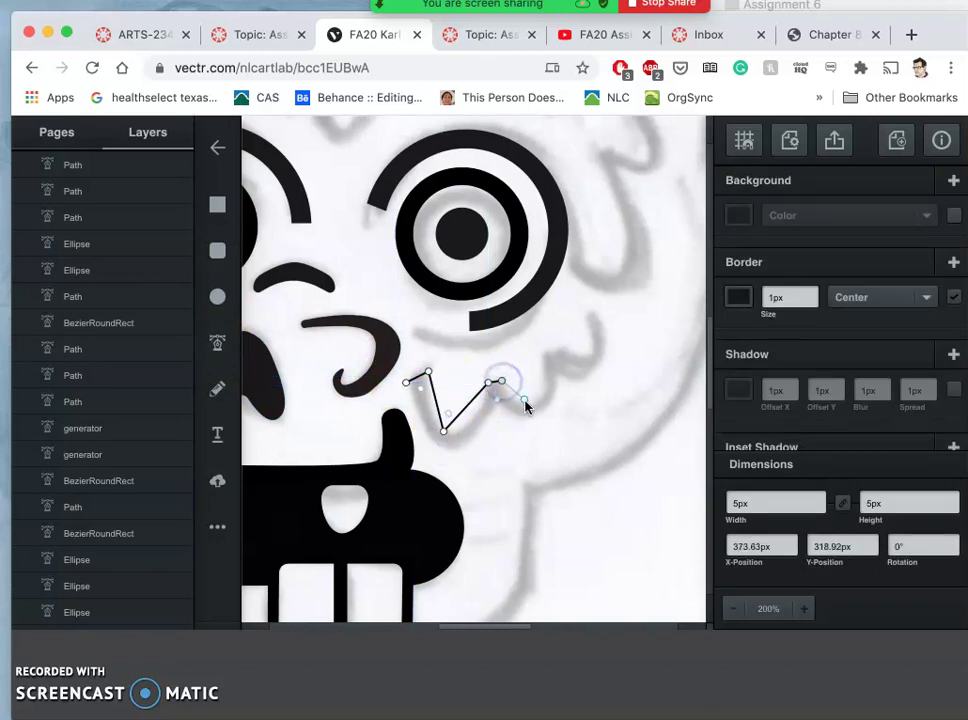
left_click(532, 405)
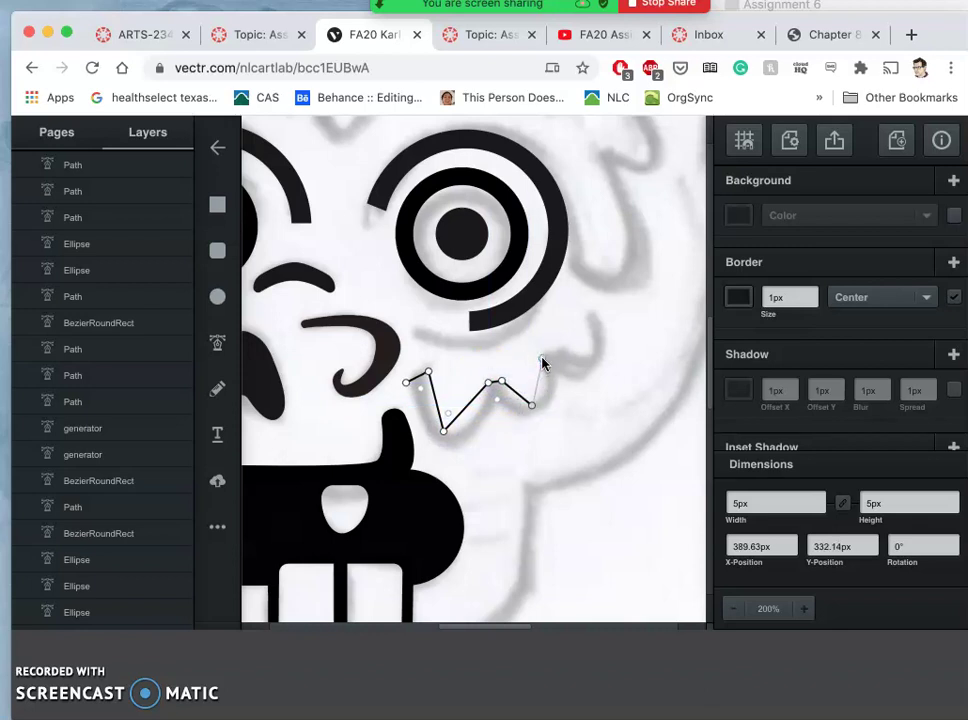
left_click(542, 358)
left_click(557, 346)
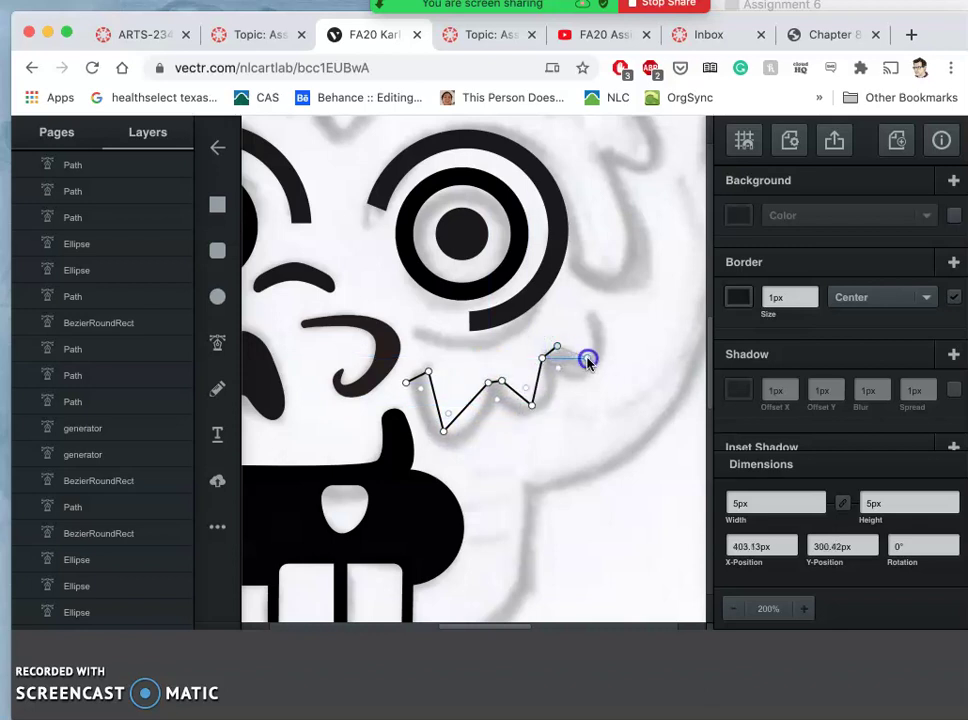
left_click(587, 357)
left_click(587, 320)
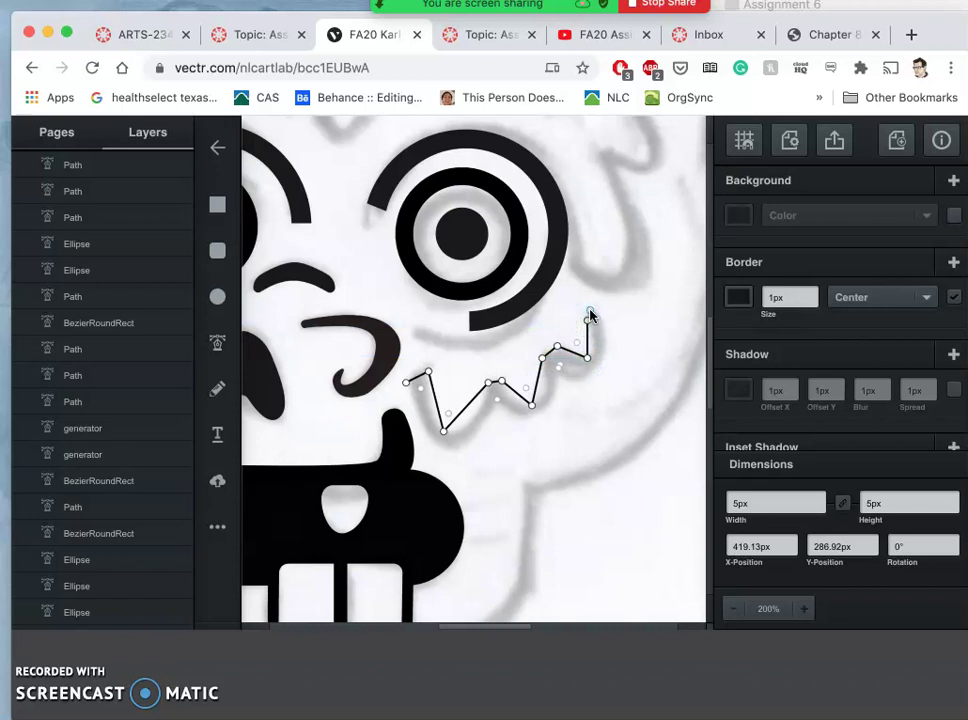
- Trace the lower edge of the cheek fur back with curved segments and close the path at its starting point
left_click_drag(589, 310, 531, 422)
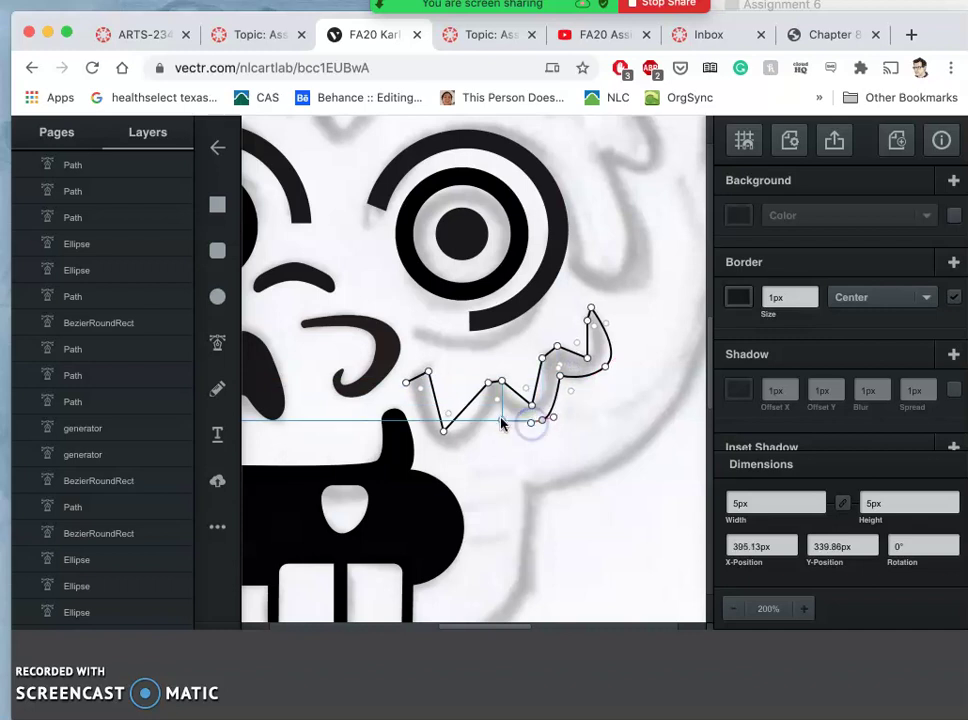
left_click(488, 414)
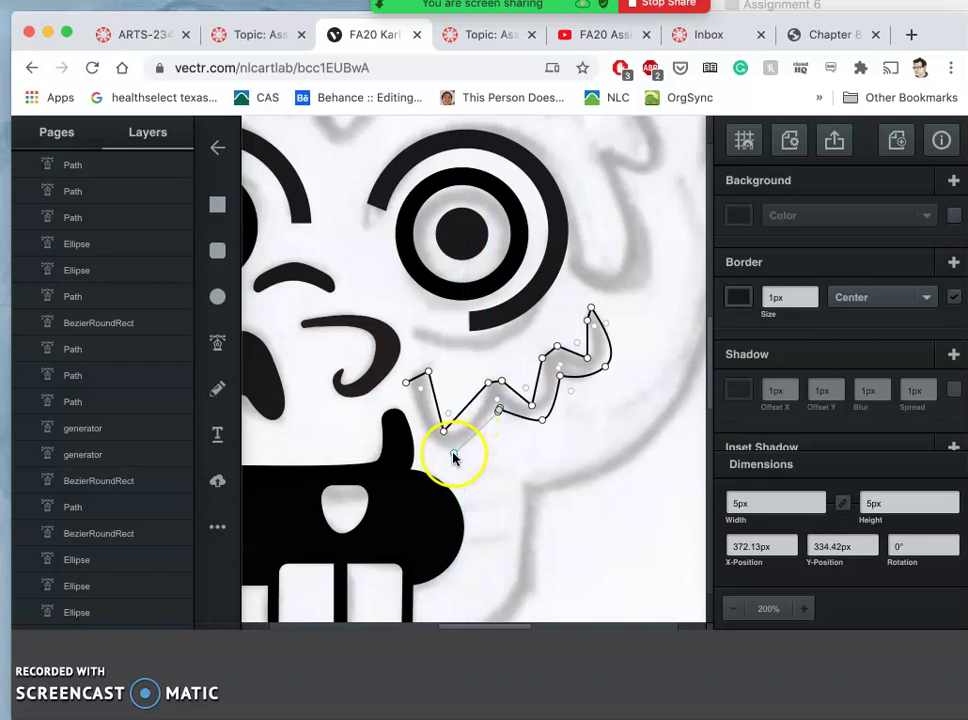
left_click(450, 455)
left_click_drag(437, 455, 431, 453)
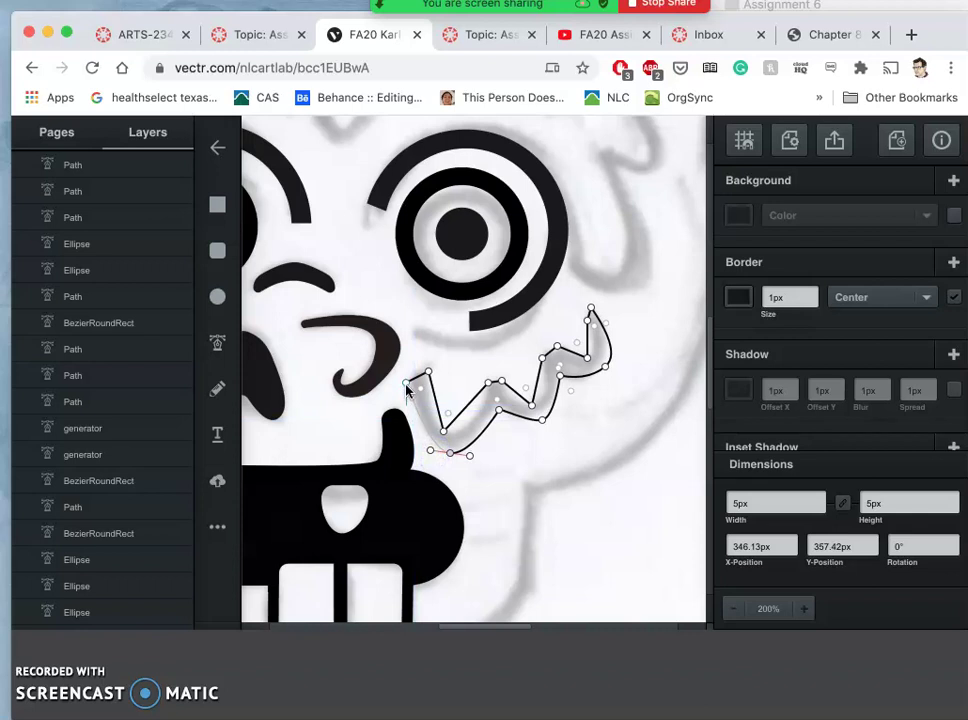
left_click(406, 385)
left_click(519, 426)
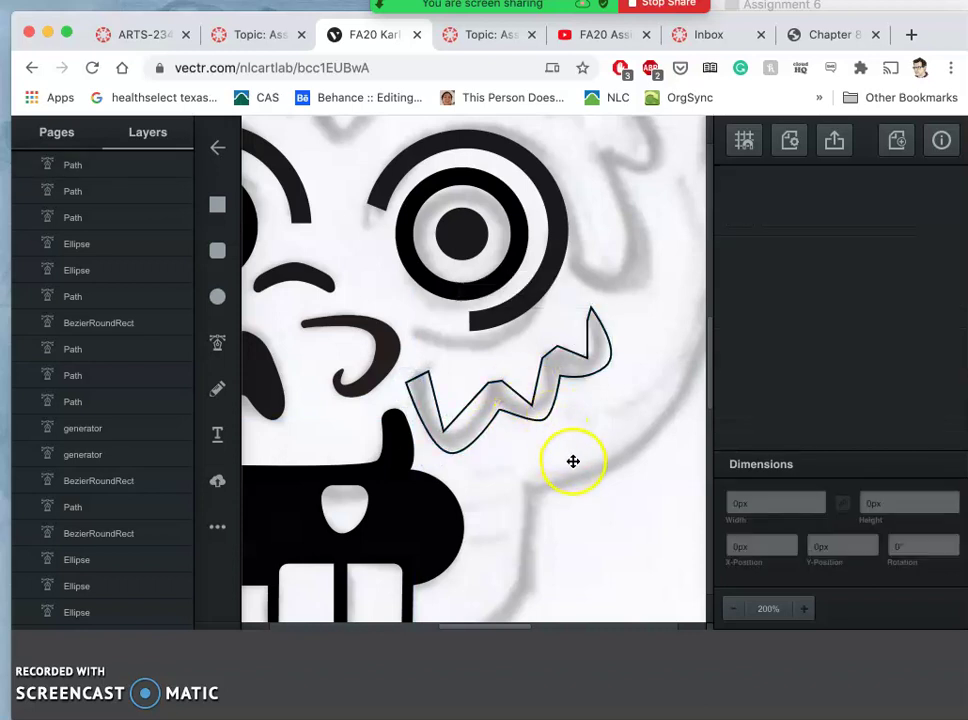
- Open the cheek fur path for point editing and convert the three valley corners on its upper edge to smooth curves
key("super+plus")
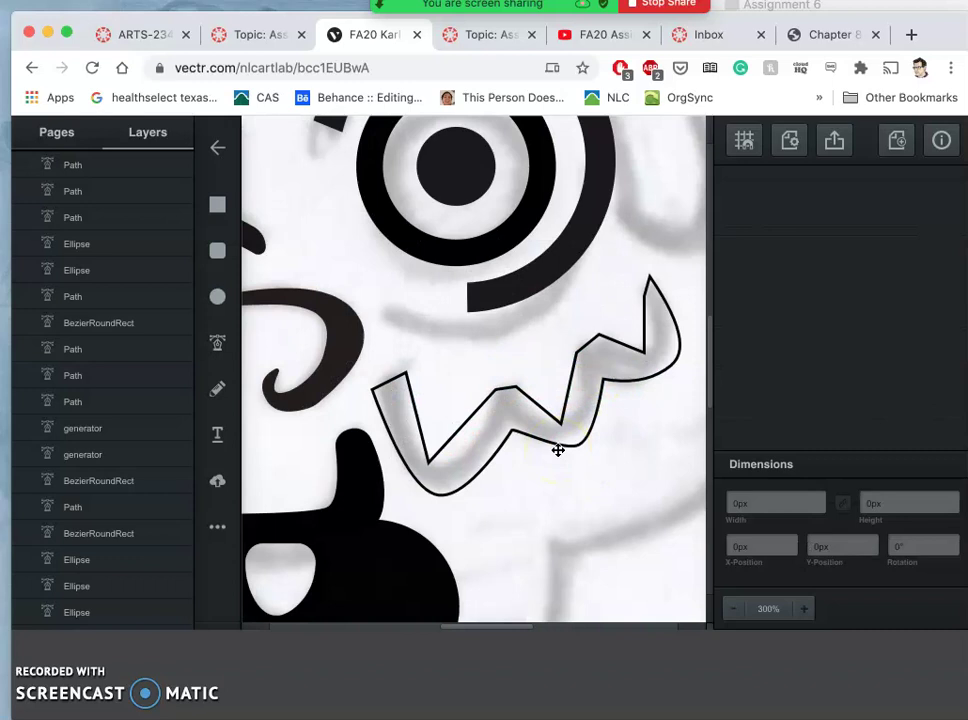
left_click(510, 443)
left_click(457, 427)
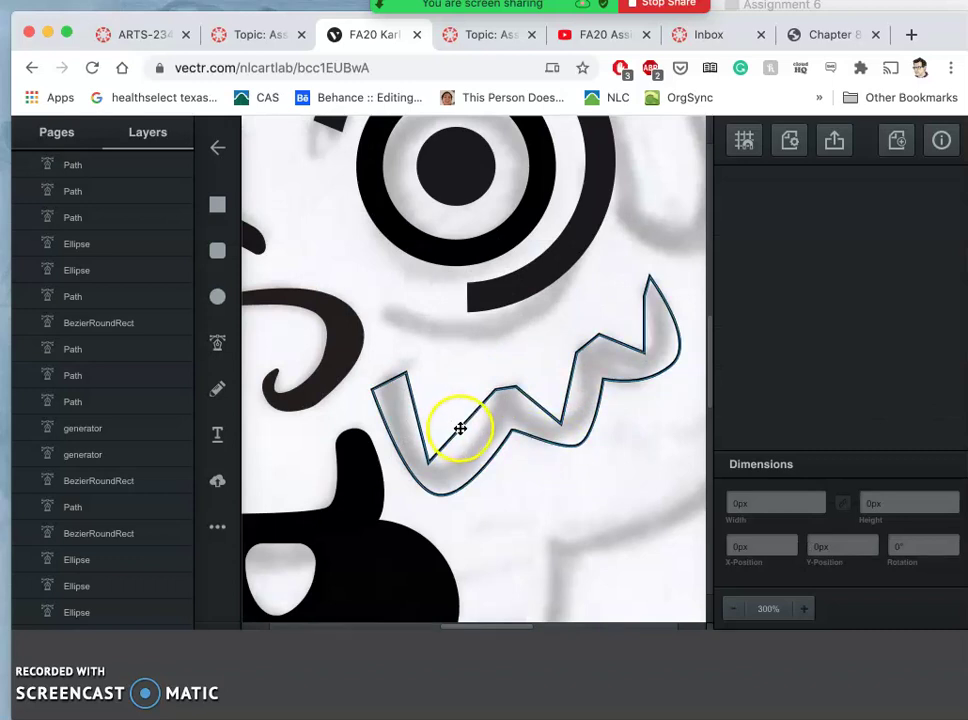
left_click(460, 428)
double_click(480, 439)
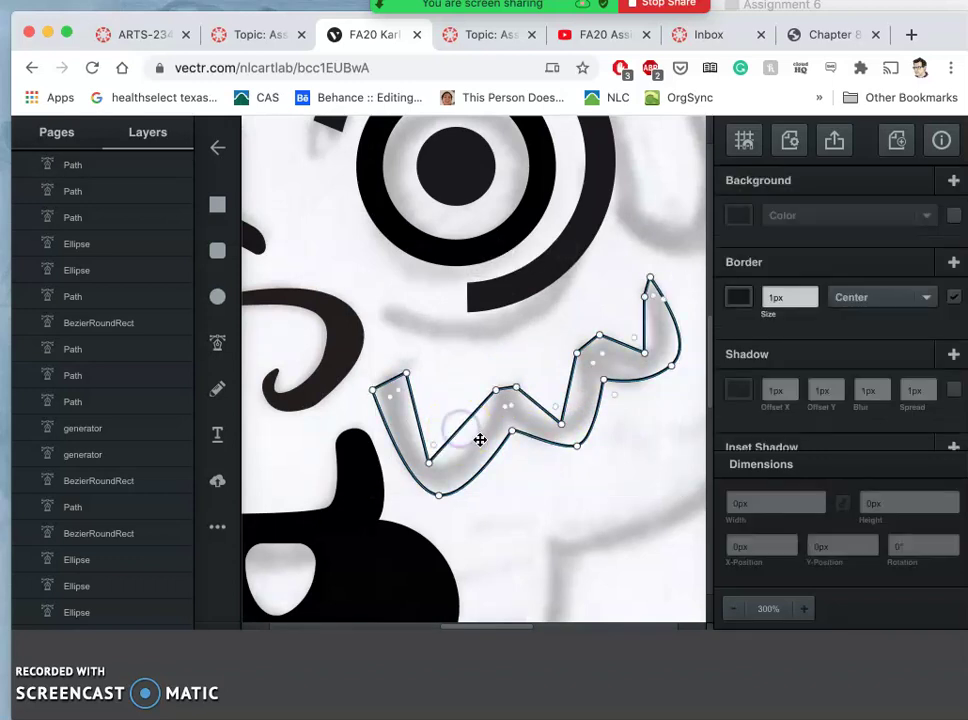
double_click(428, 463)
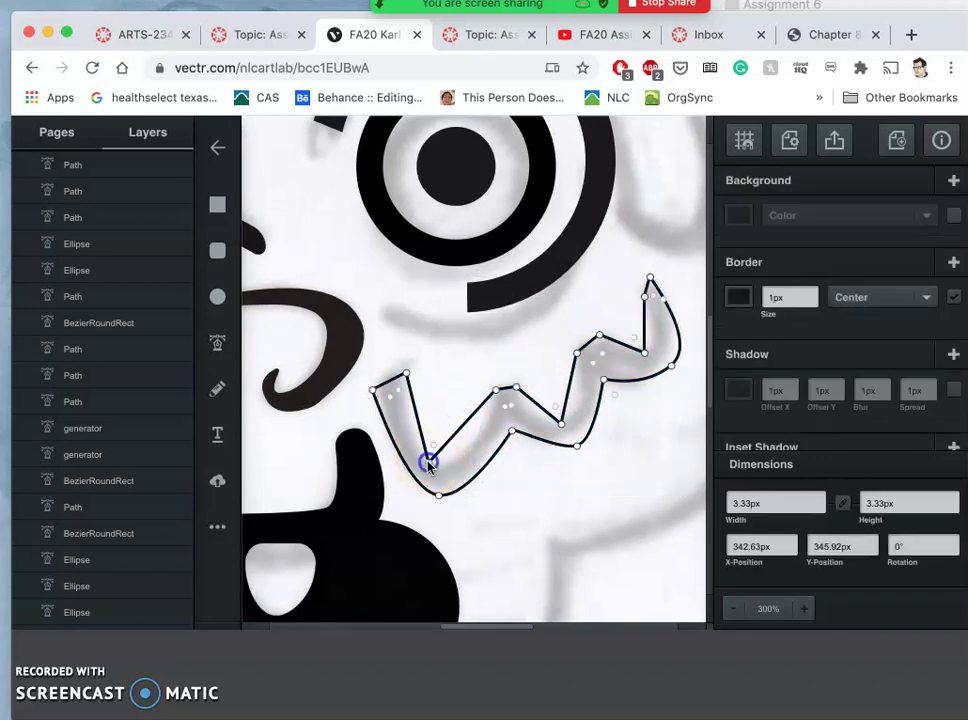
double_click(562, 424)
left_click(643, 354)
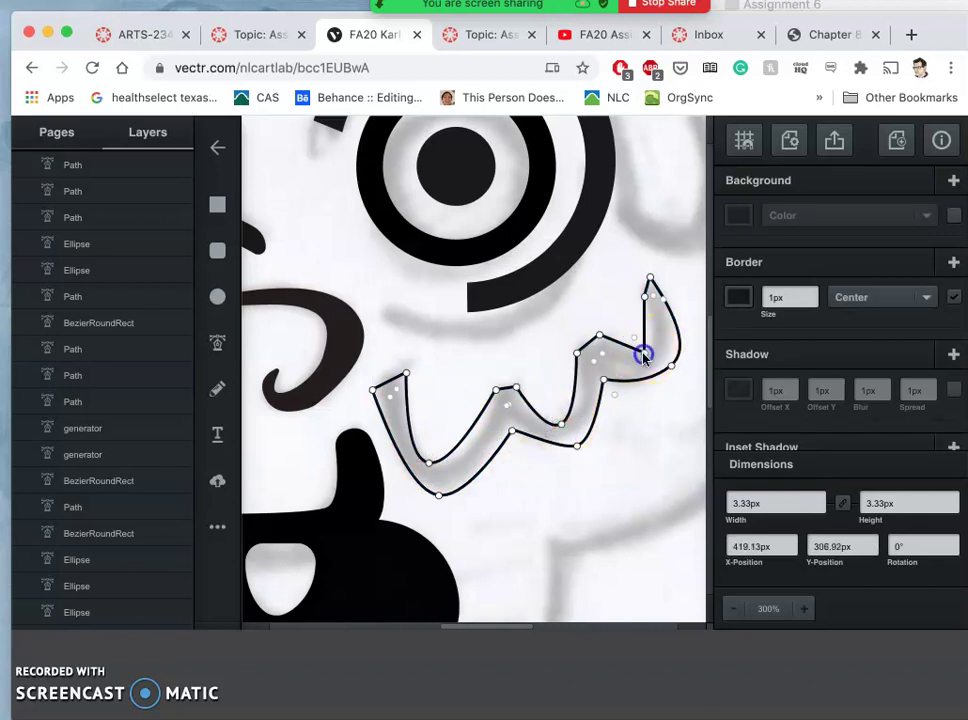
- Adjust the curve handles of the three upper-edge valley points so the cheek fur outline follows the sketched lobes
left_click(428, 464)
left_click_drag(448, 470, 456, 472)
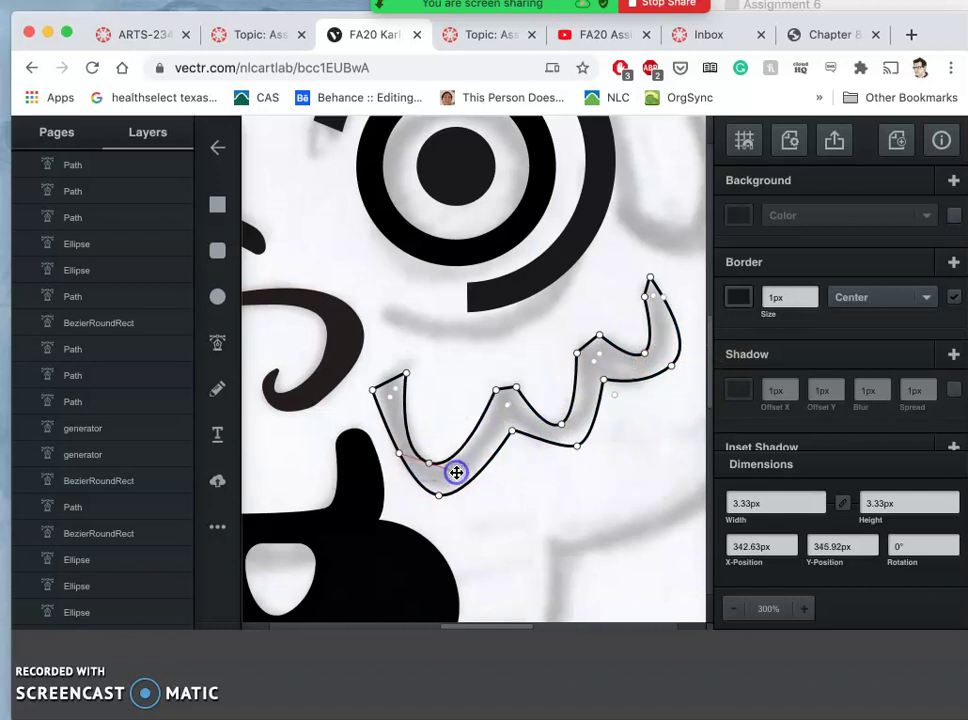
left_click_drag(399, 454, 469, 484)
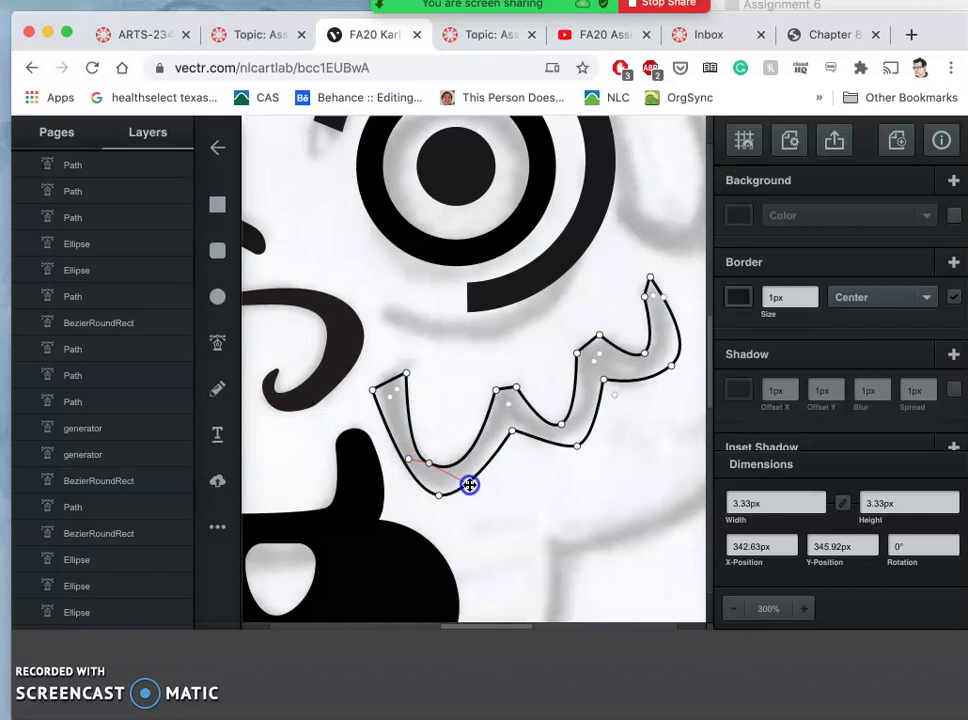
left_click(560, 425)
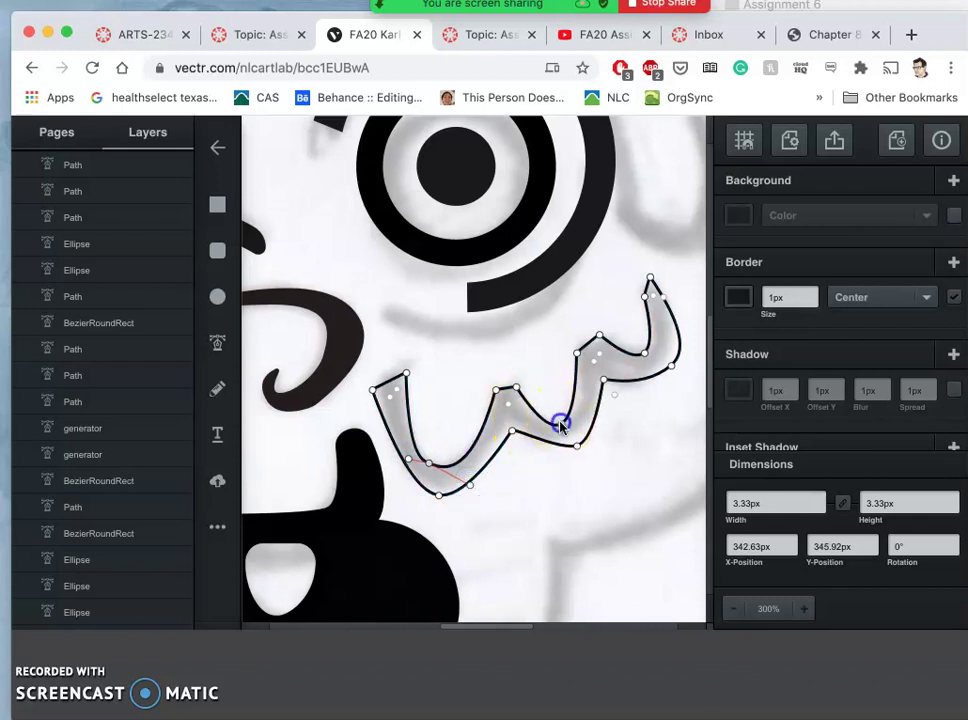
left_click(538, 433)
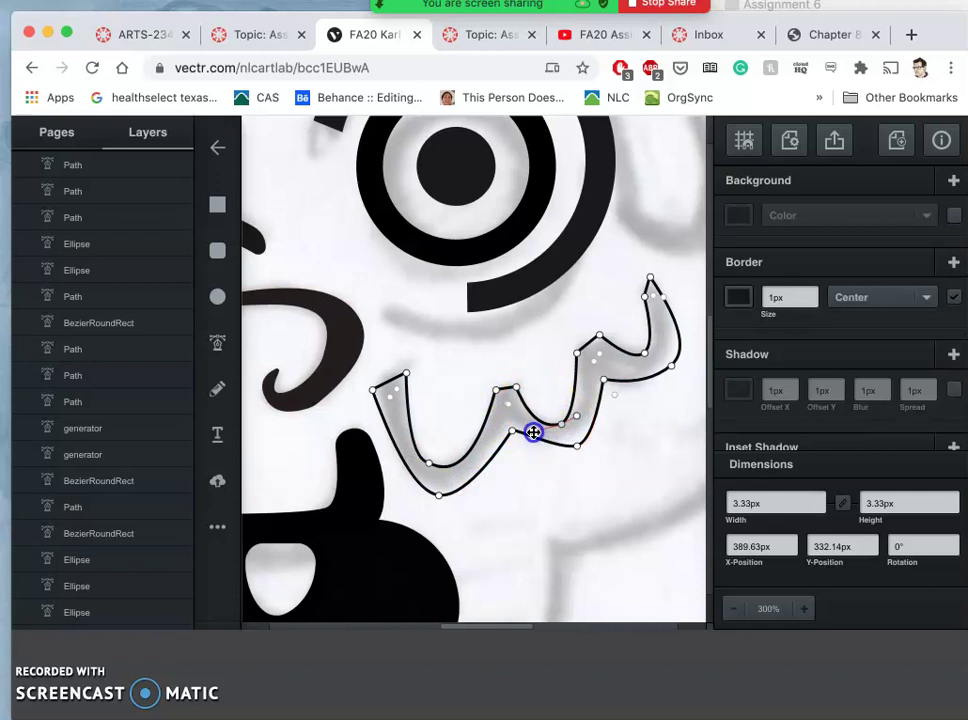
left_click_drag(531, 431, 591, 405)
mouse_move(647, 357)
left_mouse_down()
mouse_move(655, 344)
mouse_move(634, 368)
left_mouse_up()
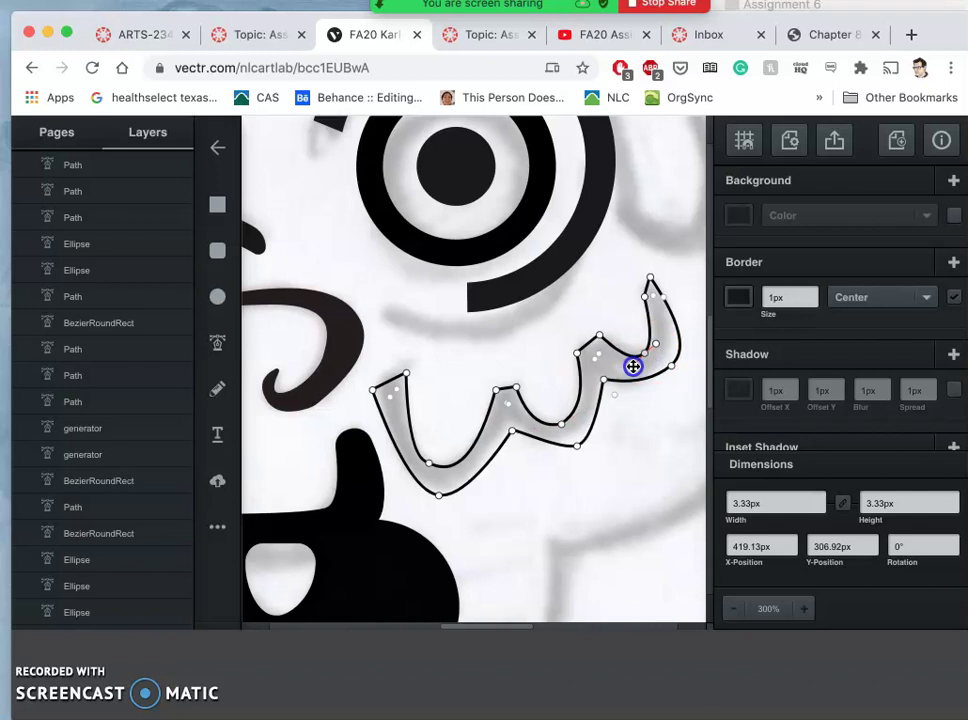
left_click_drag(633, 367, 667, 344)
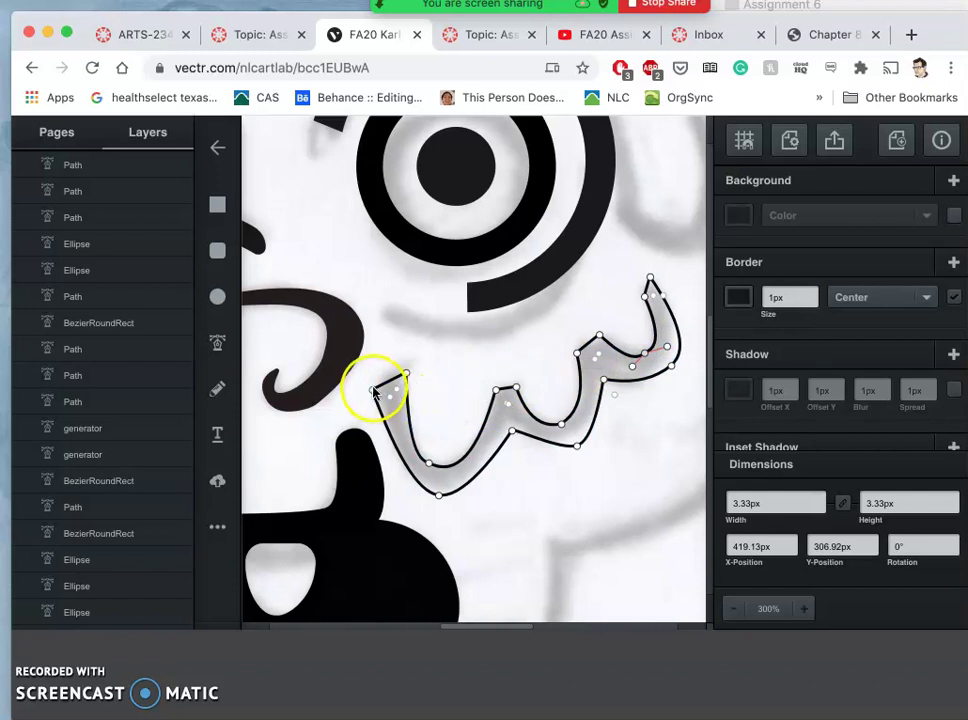
- Narrow the cheek fur's left tip by repositioning its end points, and reshape the curve under the first lobe to match the sketch
left_click_drag(372, 390, 406, 366)
left_click(395, 428)
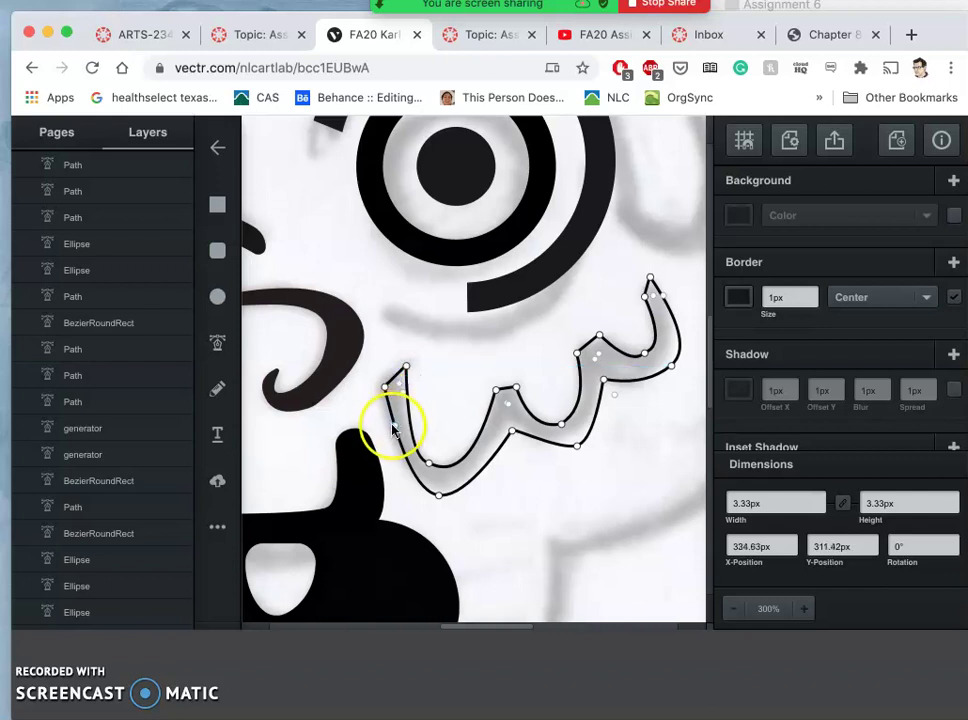
left_click(438, 493)
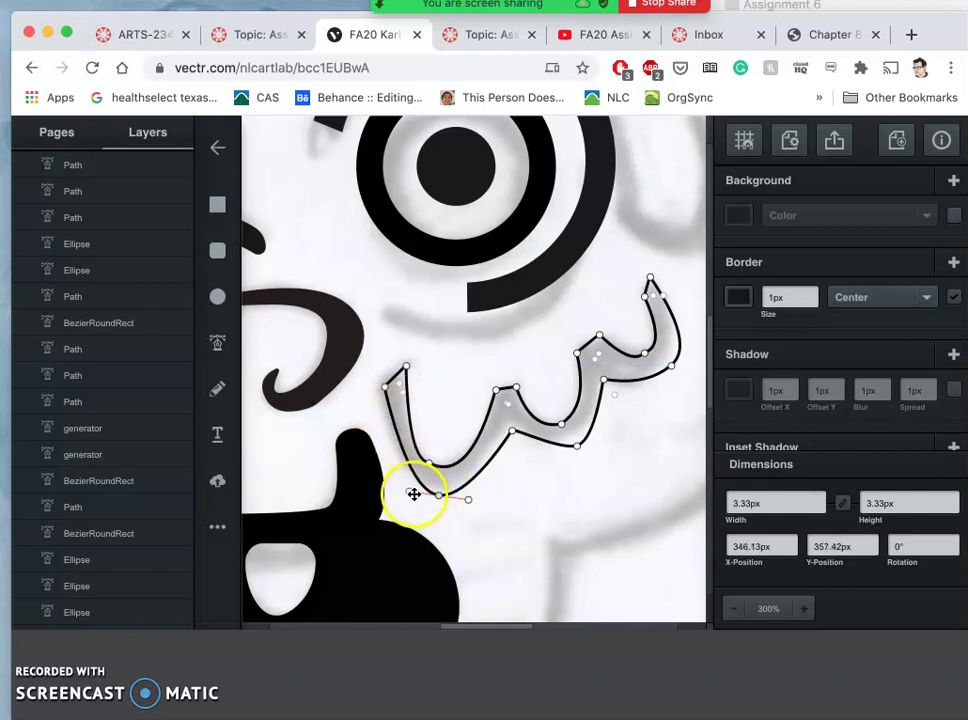
left_click_drag(397, 485, 398, 481)
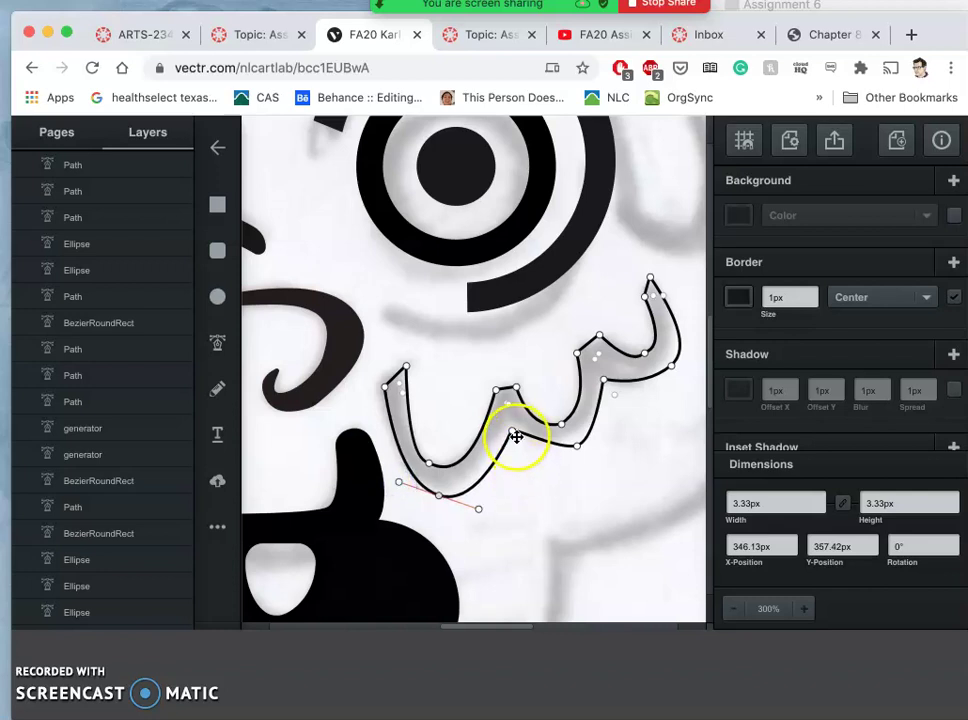
- Move the two lower-edge notch points up onto the sketch line and round the curve under the middle lobe
left_click_drag(512, 431, 536, 463)
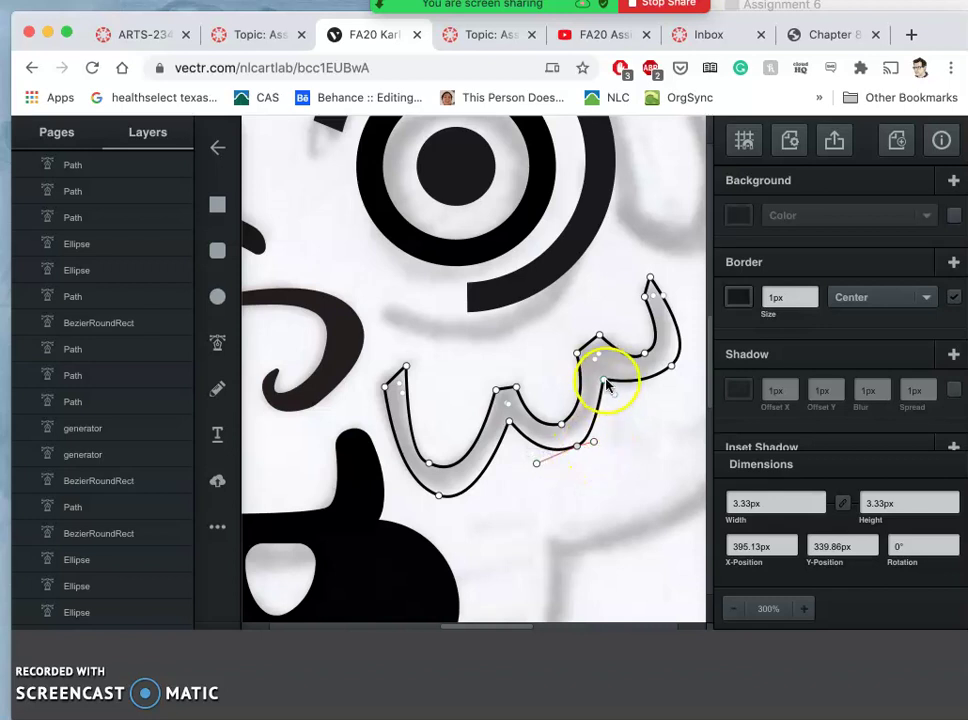
left_click_drag(606, 386, 604, 376)
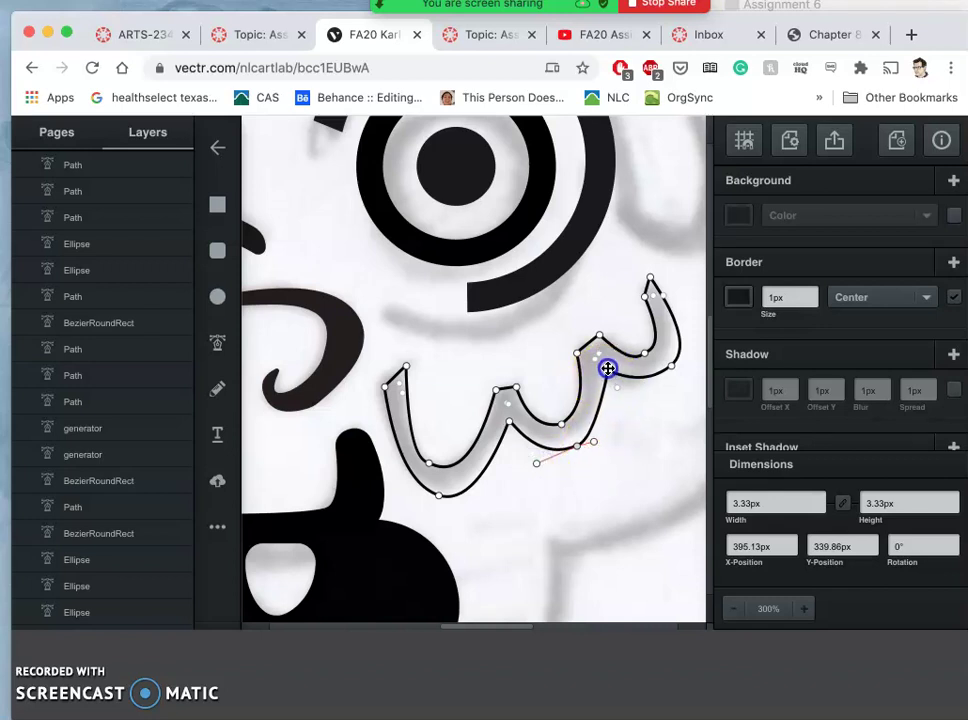
left_click(577, 445)
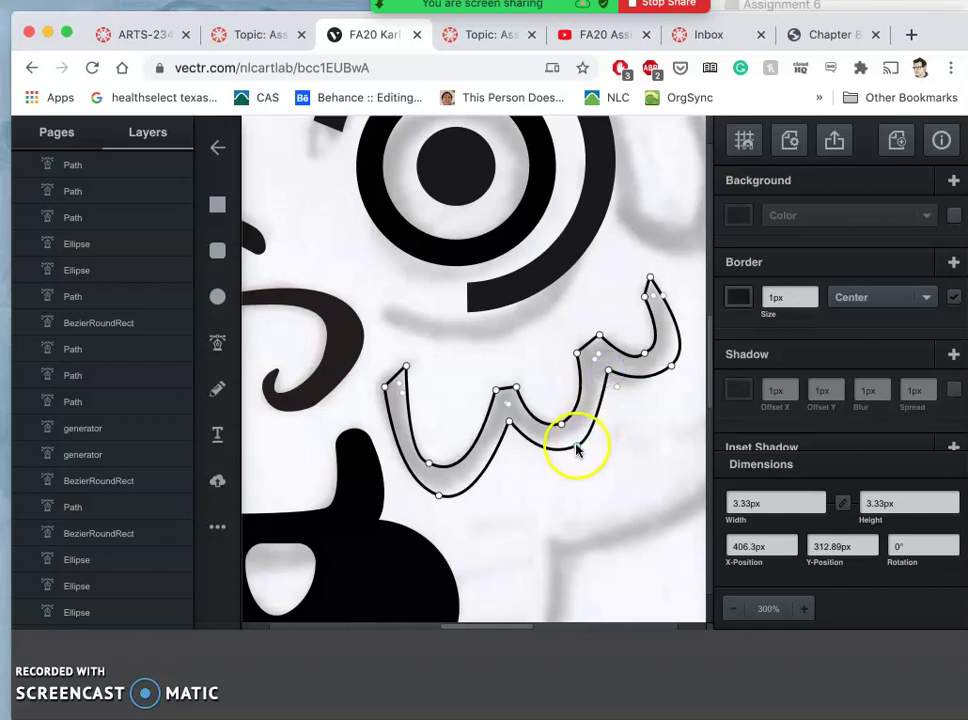
left_click_drag(594, 439, 605, 431)
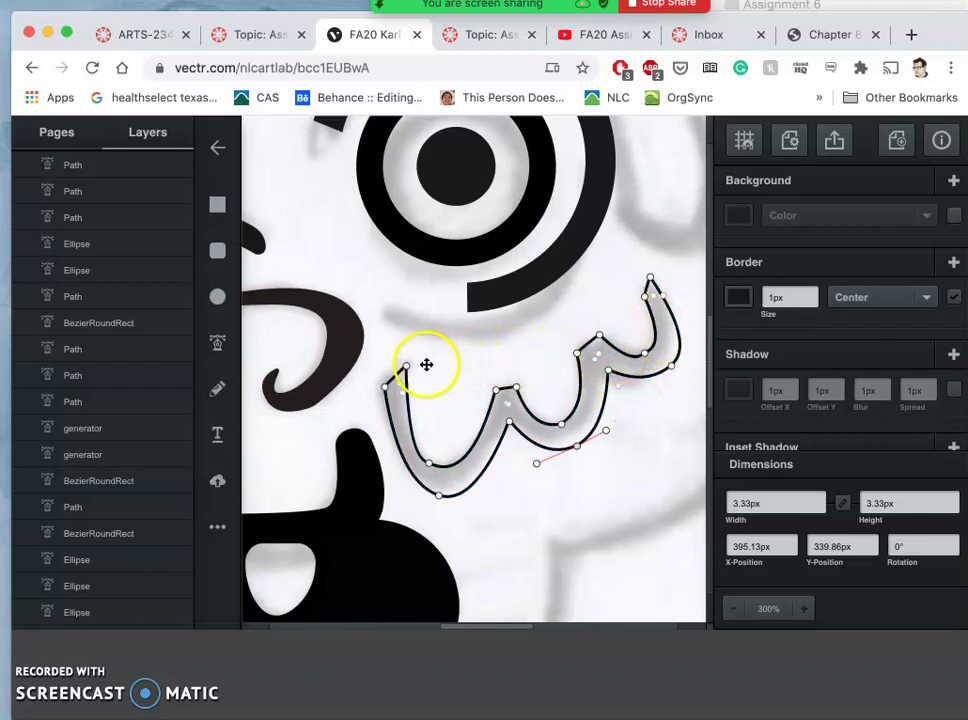
- Turn off the cheek fur path's border and enable its solid dark background fill
left_click(953, 299)
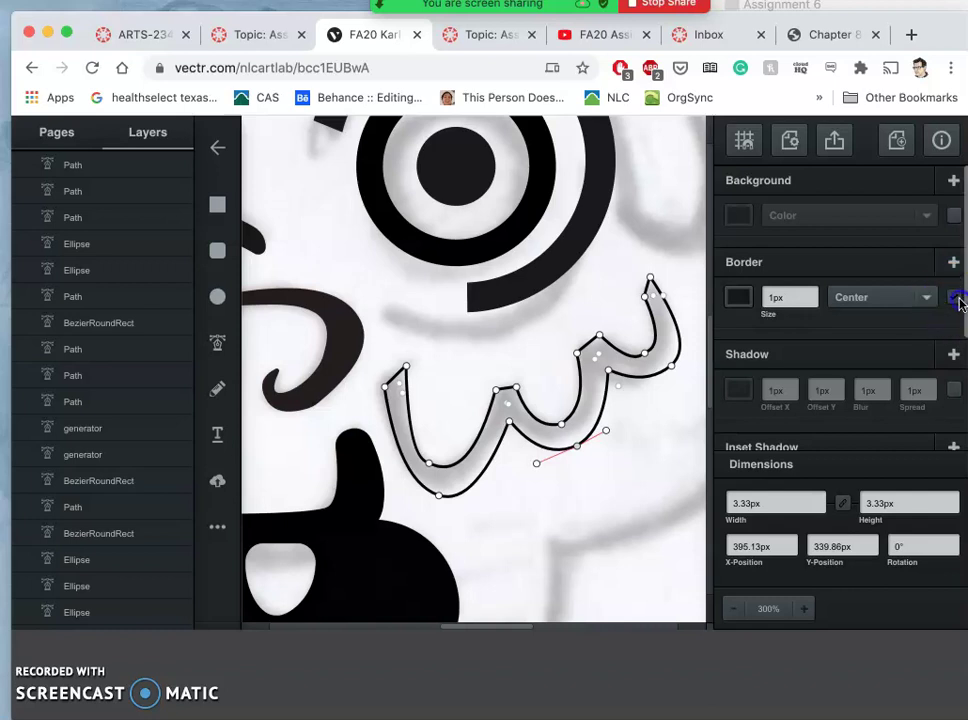
left_click(957, 299)
left_click(952, 216)
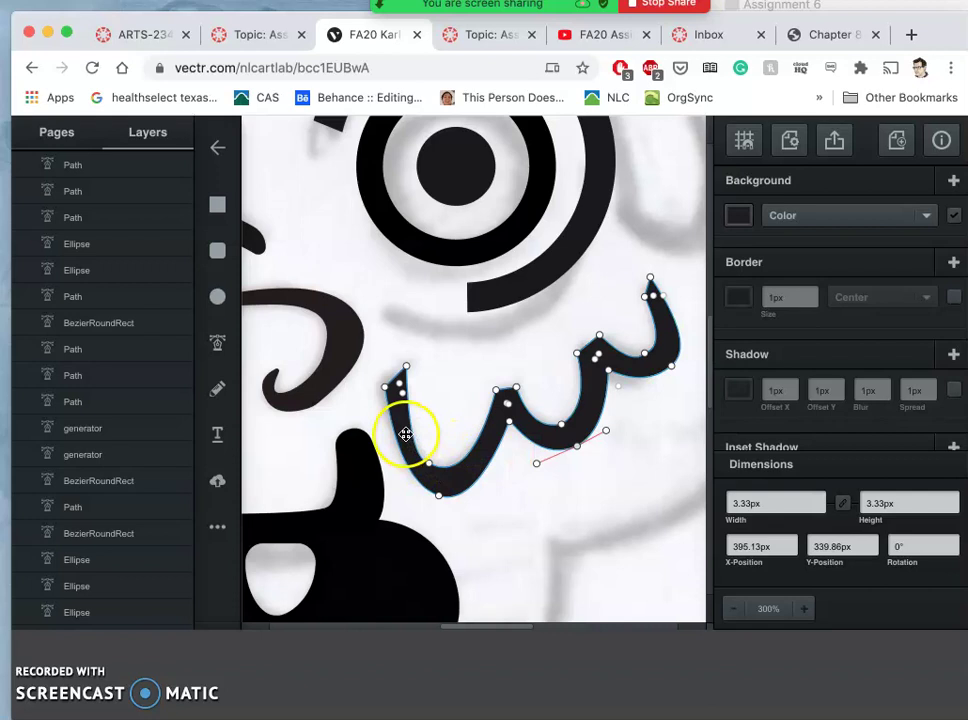
- Refine the inner curve of the filled cheek fur's first lobe and select a point at its left tip
mouse_move(428, 469)
left_mouse_down()
mouse_move(432, 462)
mouse_move(409, 465)
left_mouse_up()
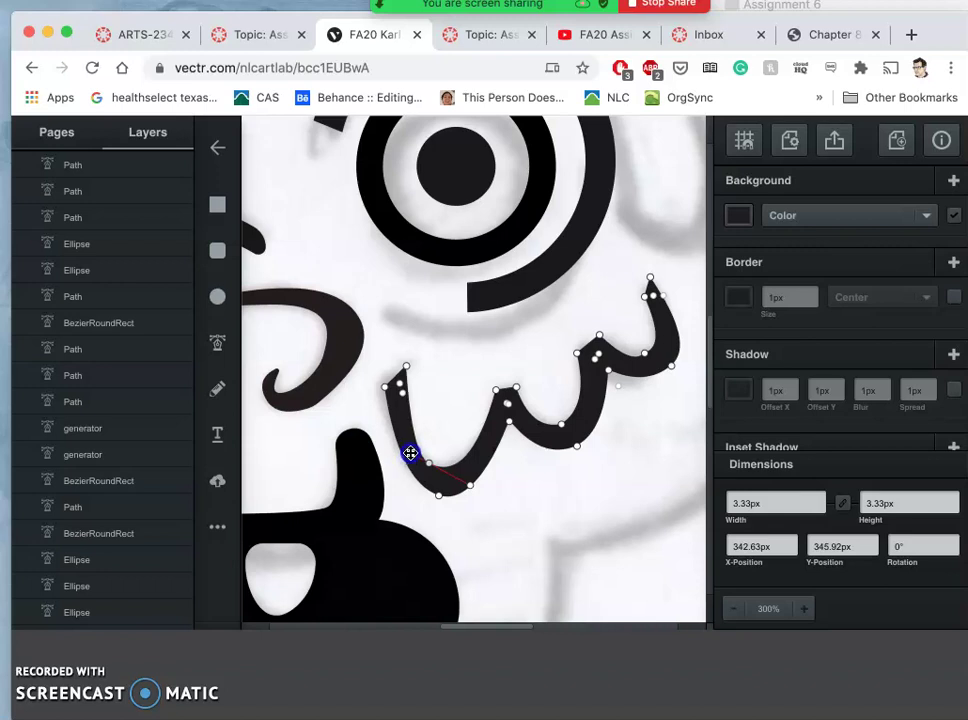
left_click(399, 384)
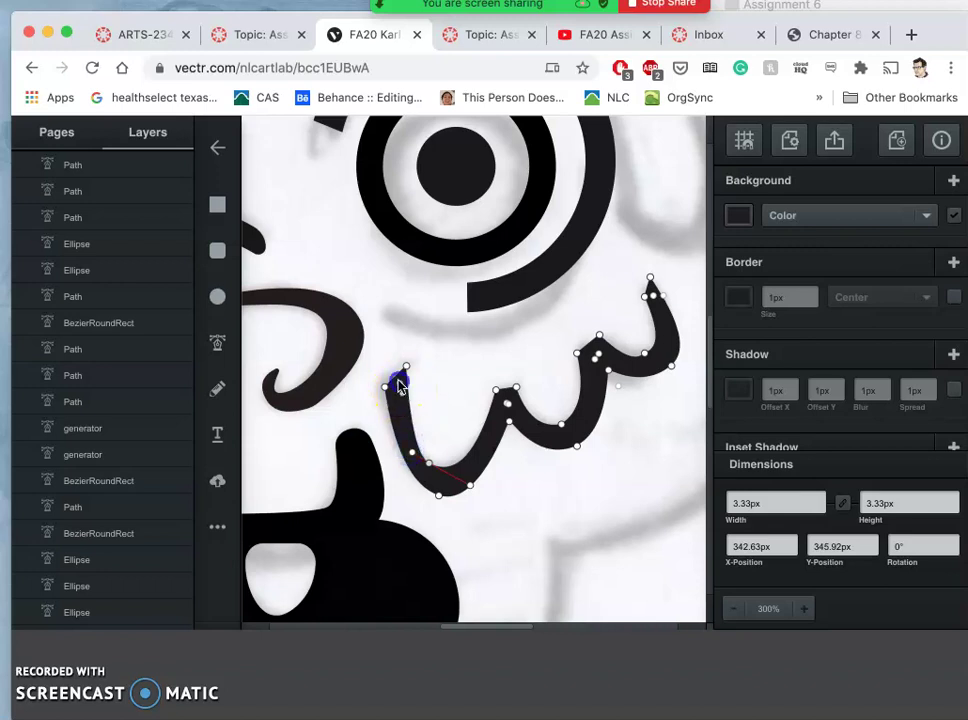